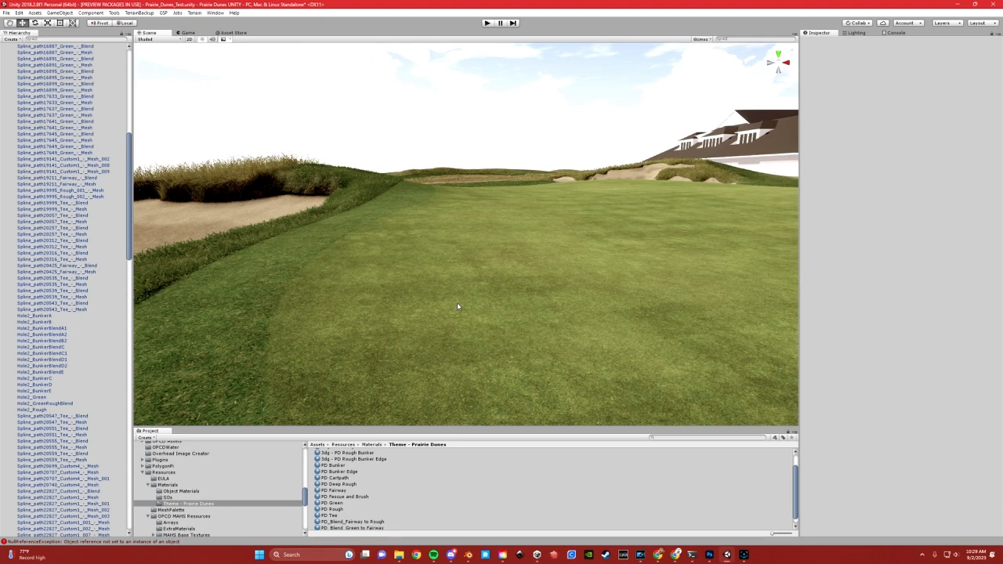
Select the blend mesh along the green's edge and expand its PD_Blend_Green to Fairway material settings
right_drag(434, 307, 412, 299)
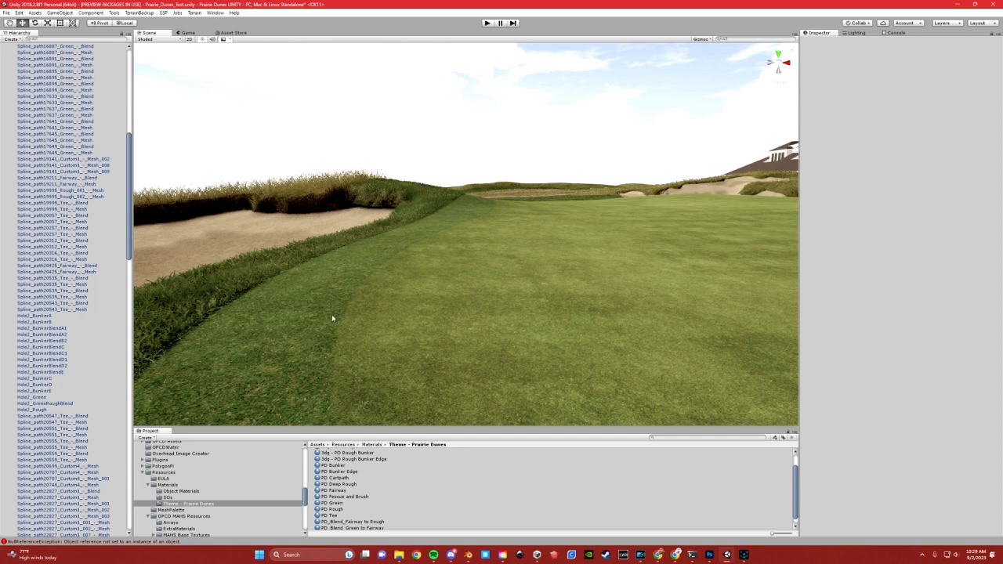
click(358, 302)
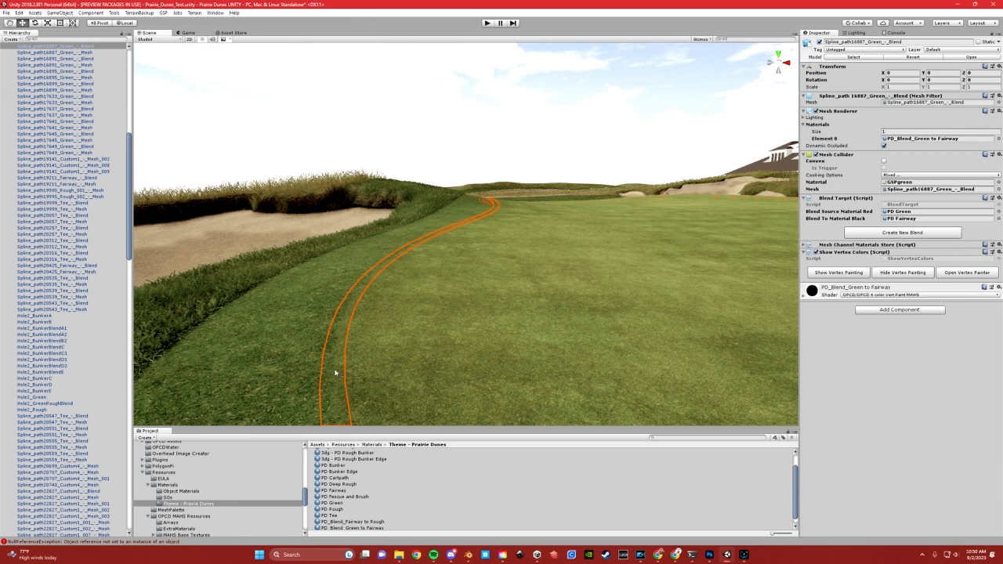
click(804, 296)
scroll(844, 380, down, 3)
scroll(845, 381, down, 15)
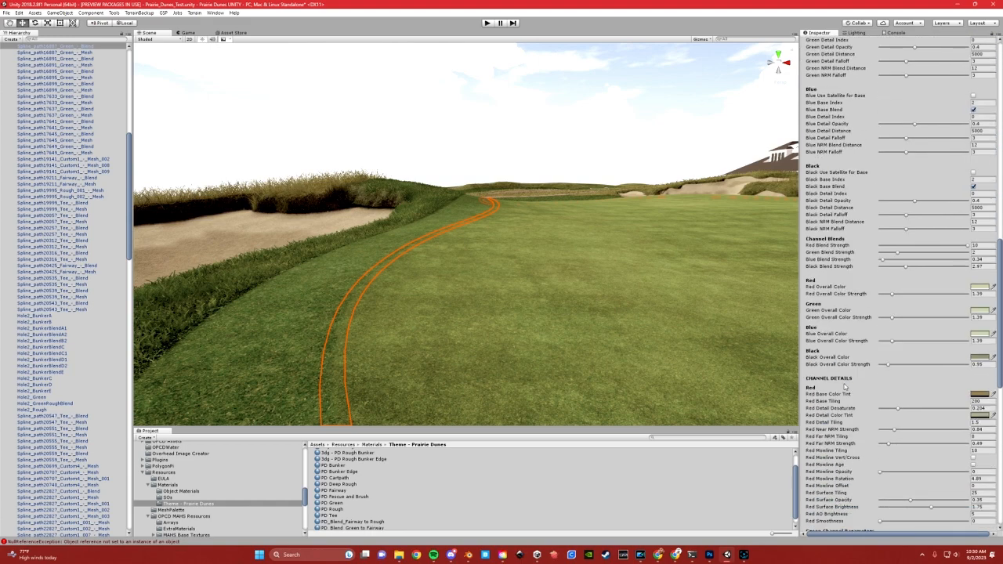
Examine the red and green overall color strengths of the green-to-fairway blend material
click(973, 295)
click(981, 316)
mouse_move(892, 319)
mouse_down()
mouse_move(902, 315)
mouse_move(892, 317)
mouse_up()
scroll(956, 294, down, 3)
scroll(951, 296, up, 2)
click(979, 269)
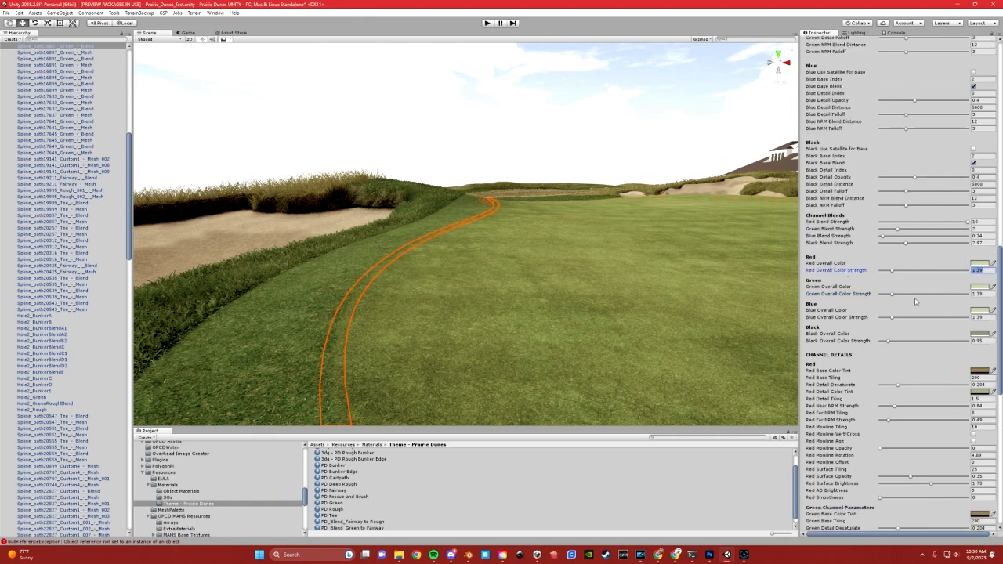
Set the blend material's Blue Overall Color Strength to about 2.24 and deselect the mesh
click(982, 317)
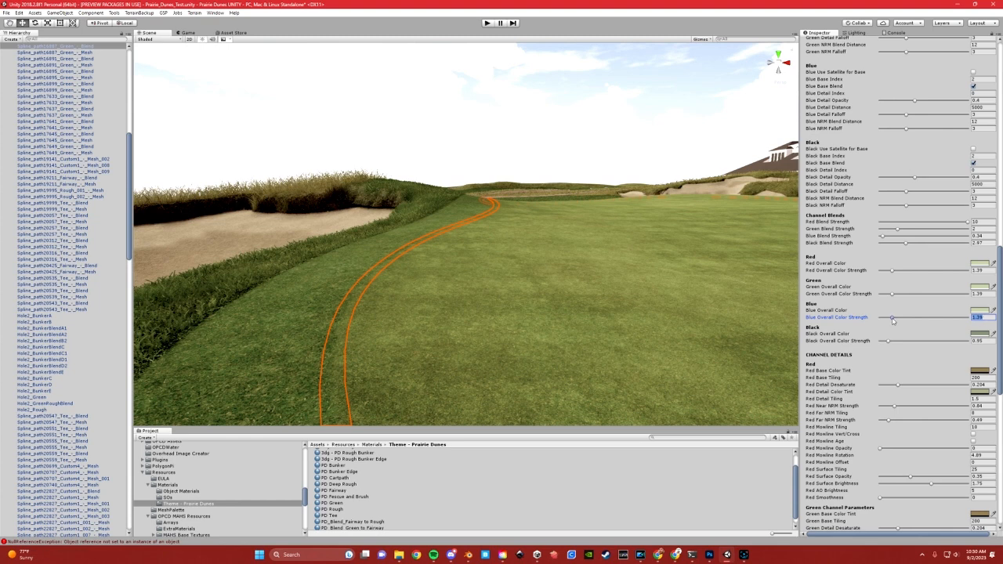
drag(892, 320, 900, 316)
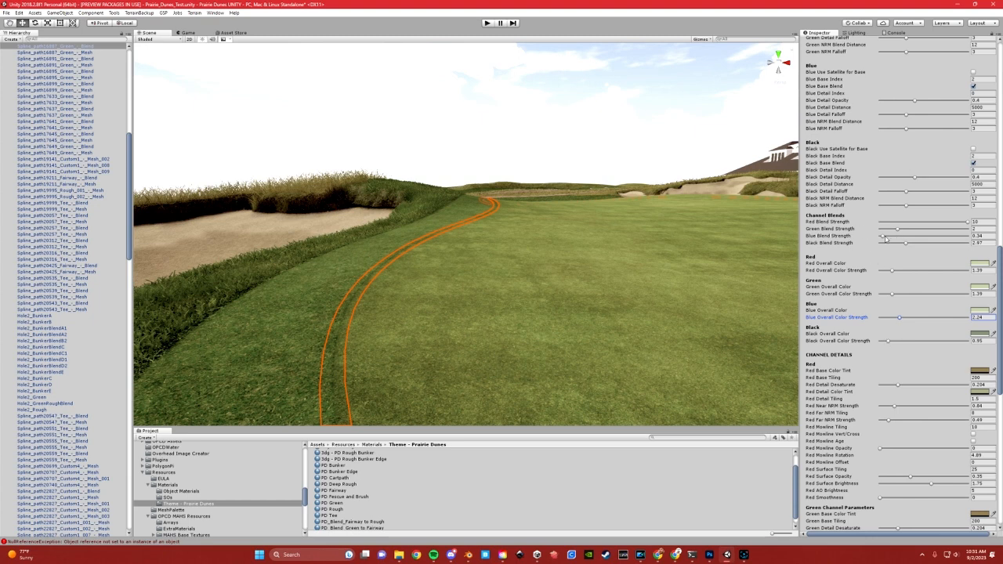
mouse_move(883, 239)
mouse_down()
mouse_move(905, 238)
mouse_move(883, 243)
mouse_up()
drag(900, 318, 899, 316)
click(512, 159)
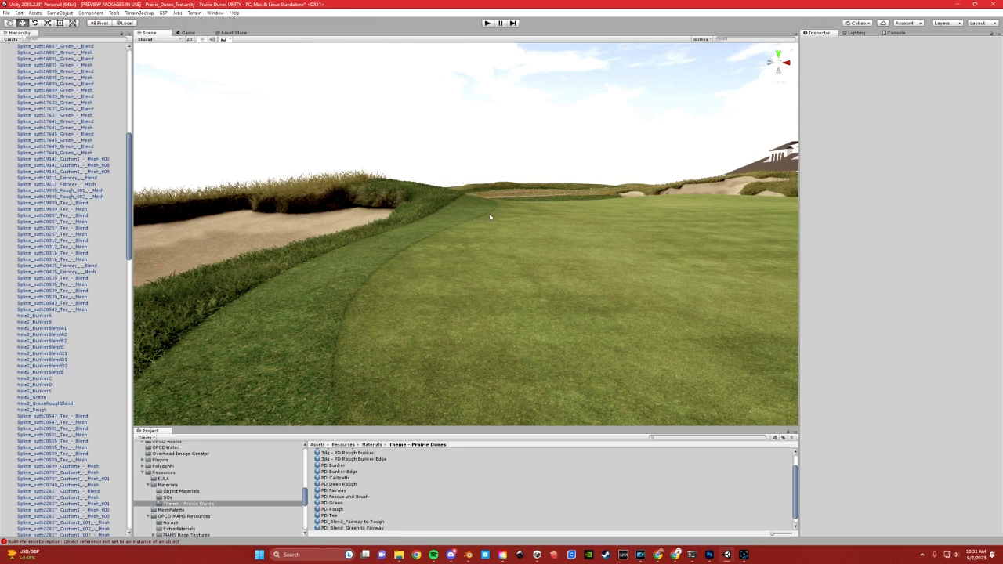
Inspect the edges around the green and select the fairway-to-rough blend mesh beside the bunker
right_drag(449, 216, 658, 248)
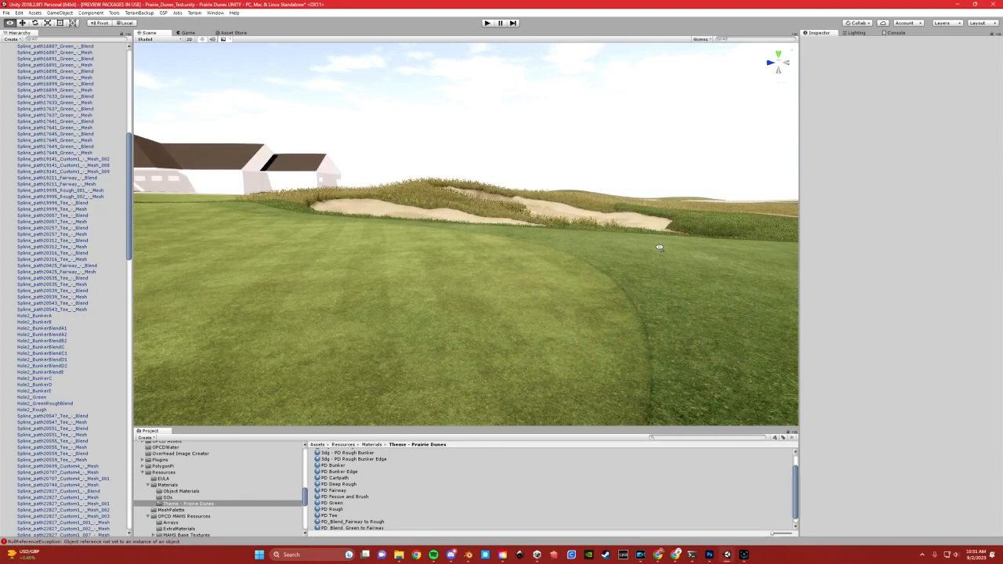
right_drag(658, 247, 429, 261)
right_drag(608, 239, 452, 269)
click(429, 263)
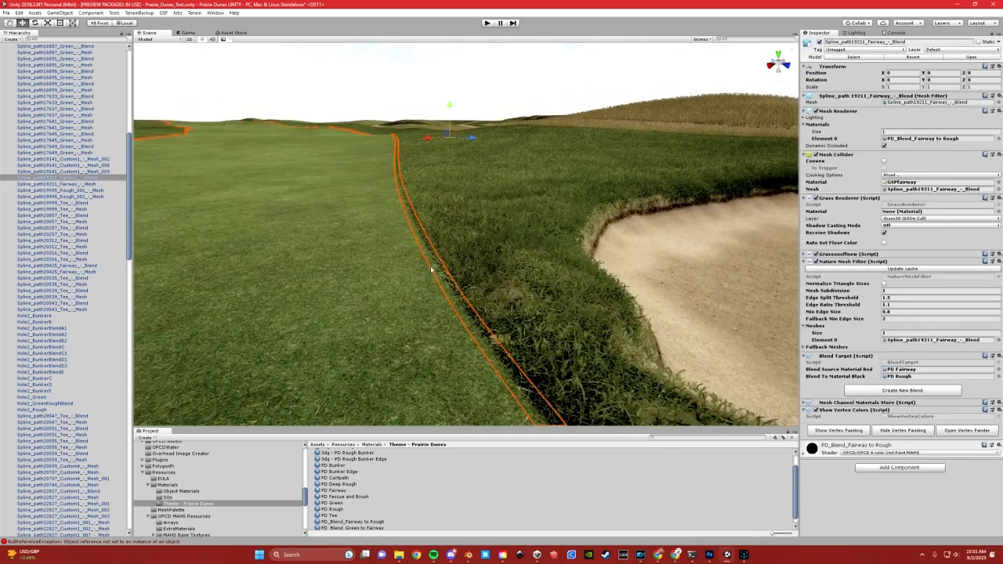
right_drag(451, 282, 456, 278)
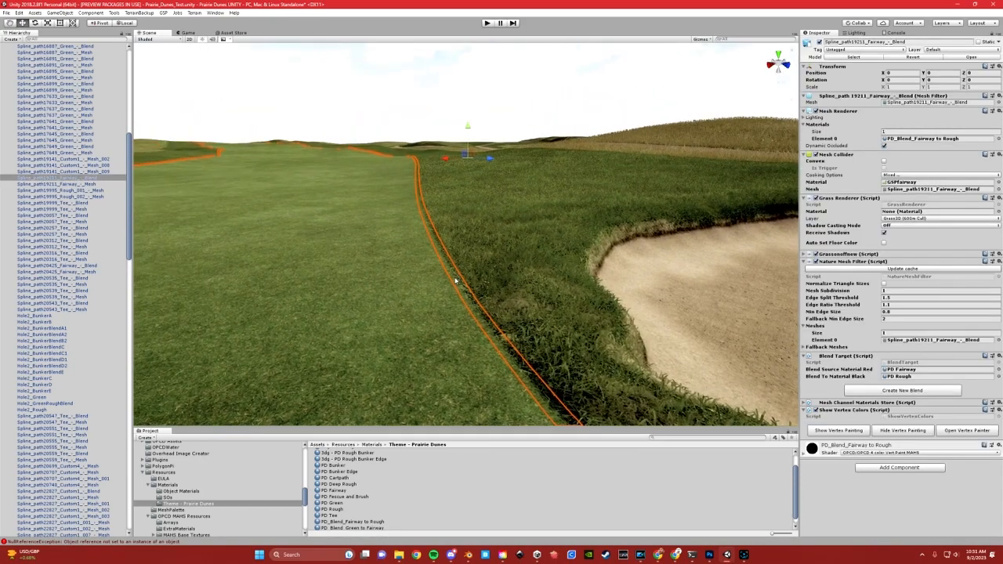
middle_drag(456, 278, 443, 266)
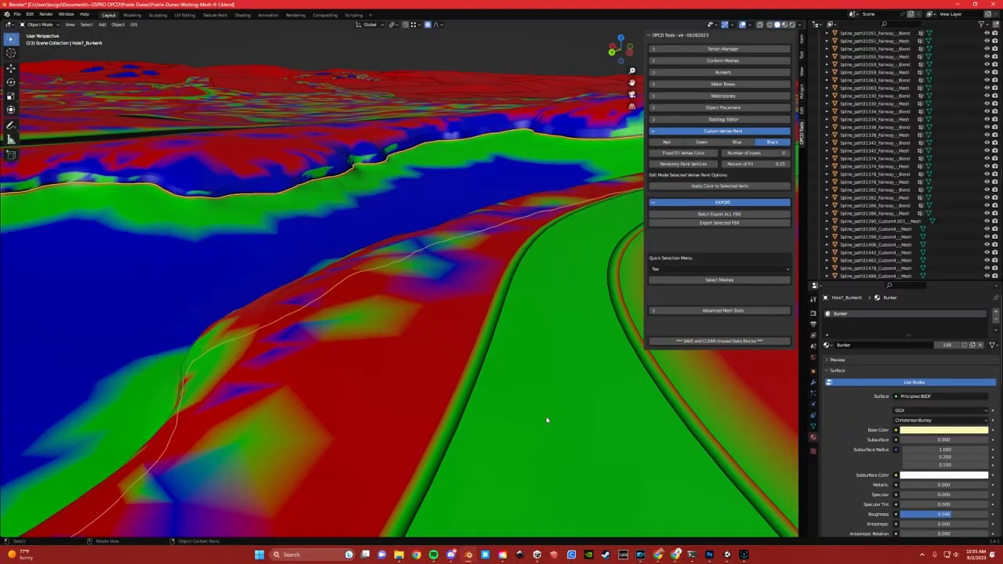
scroll(546, 418, up, 3)
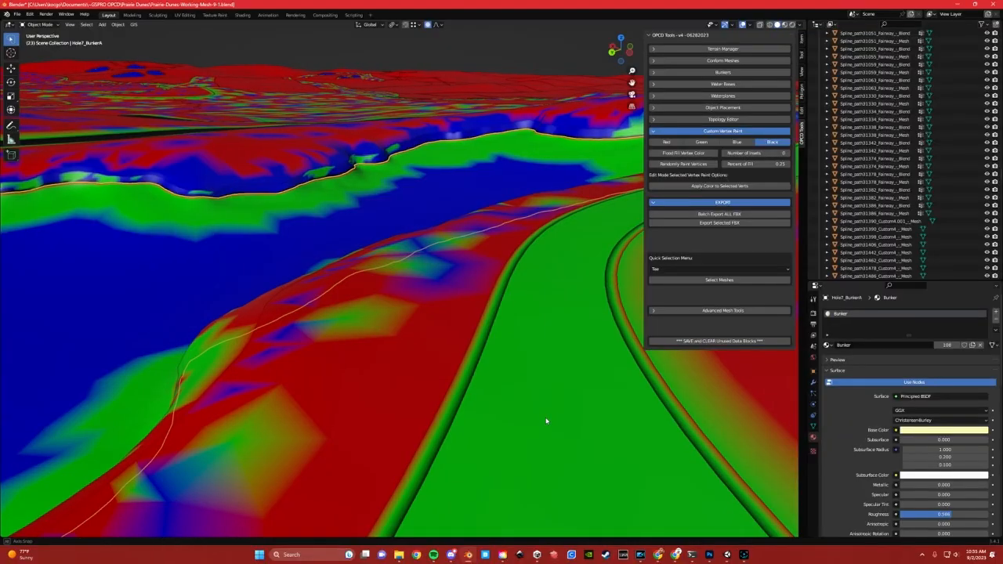
Select the putting green mesh and set the viewport shading color to Material
shift+middle_drag(496, 406, 492, 339)
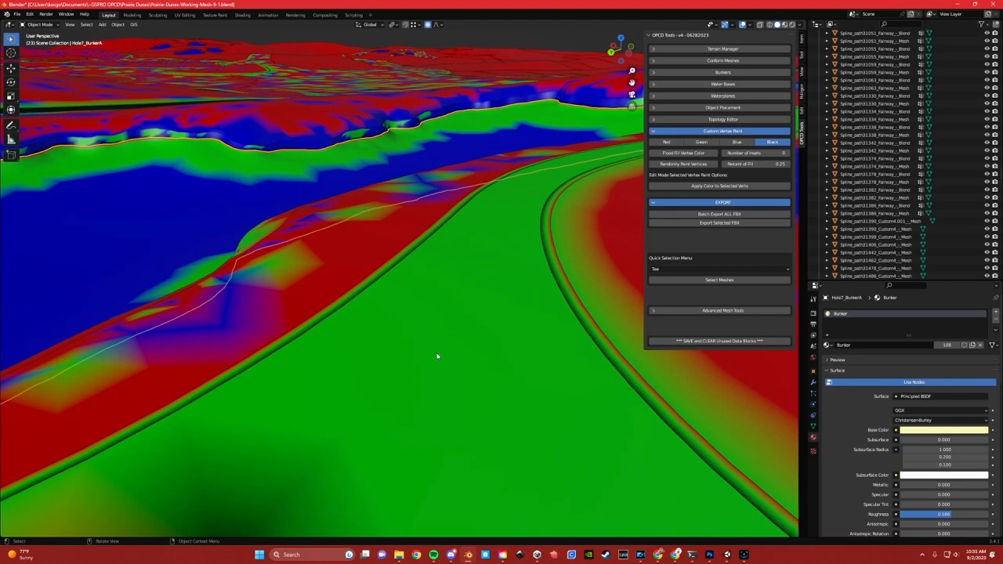
shift+middle_drag(555, 303, 510, 286)
click(537, 285)
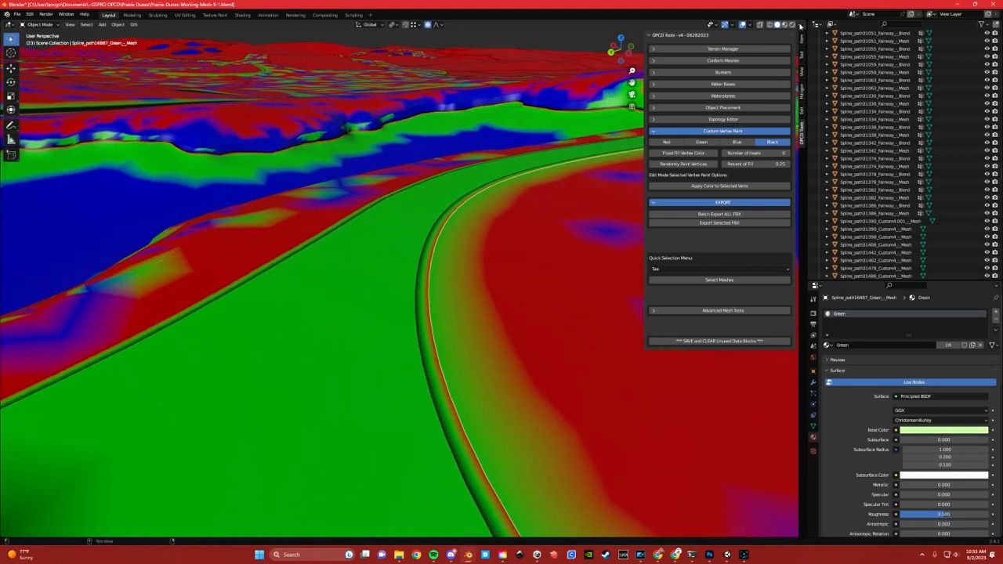
click(795, 24)
click(764, 124)
scroll(429, 285, down, 6)
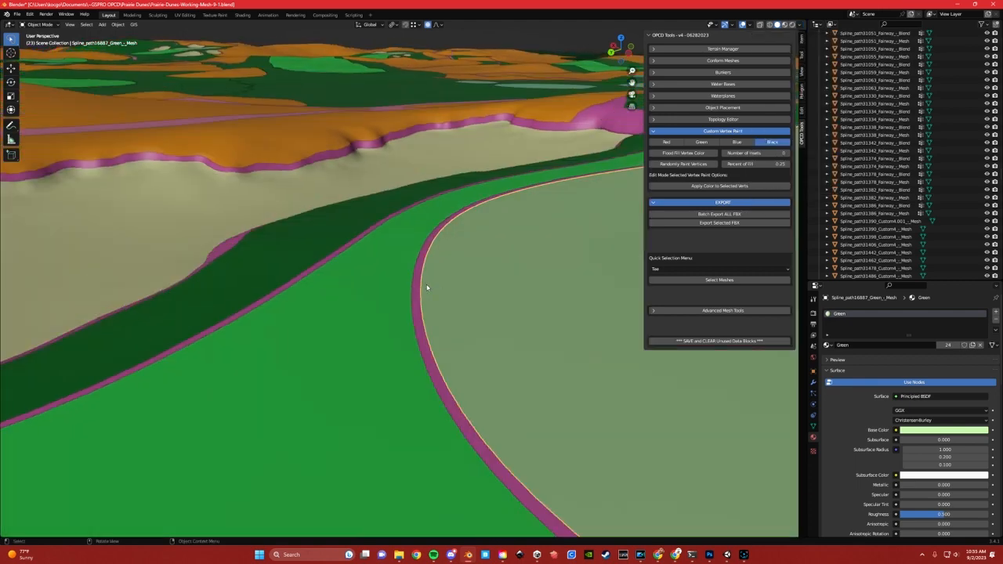
Open the green's blend strip in edit mode and select its center edge loop
scroll(434, 299, up, 4)
key(n)
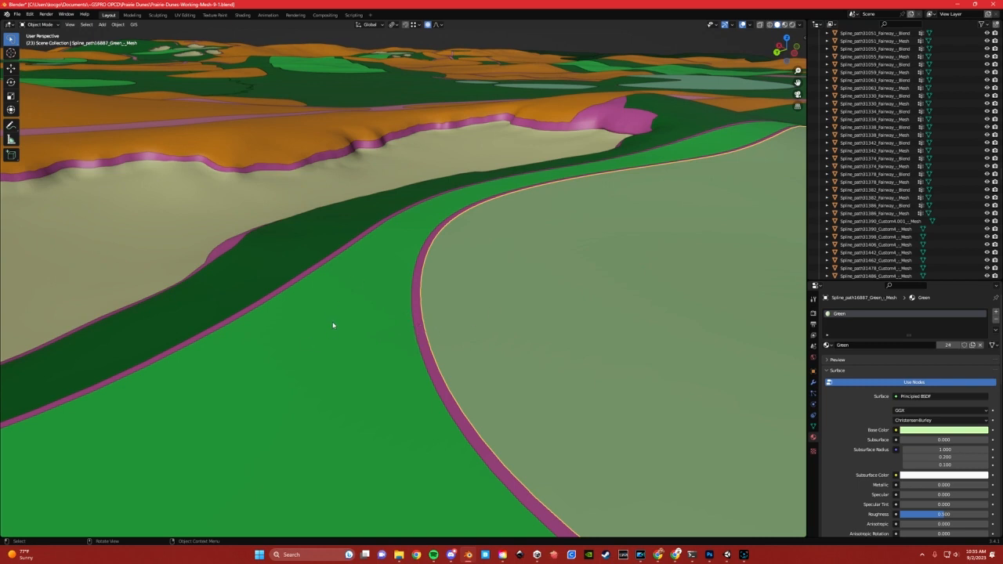
click(418, 298)
middle_drag(438, 273, 446, 285)
key(Tab)
click(408, 288)
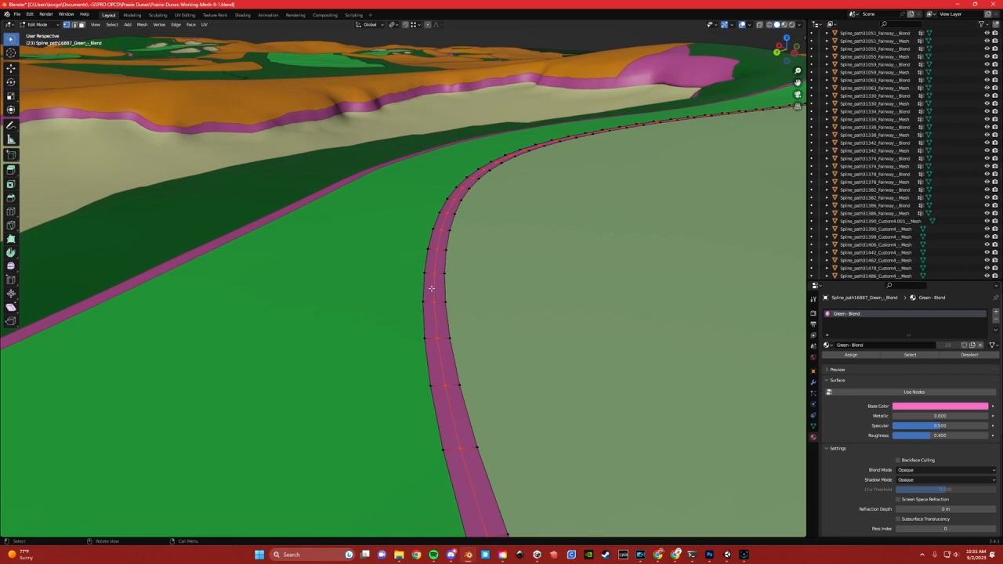
Try a lengthwise loop cut along the green's blend strip in vertex edit mode
key(ctrl+Tab)
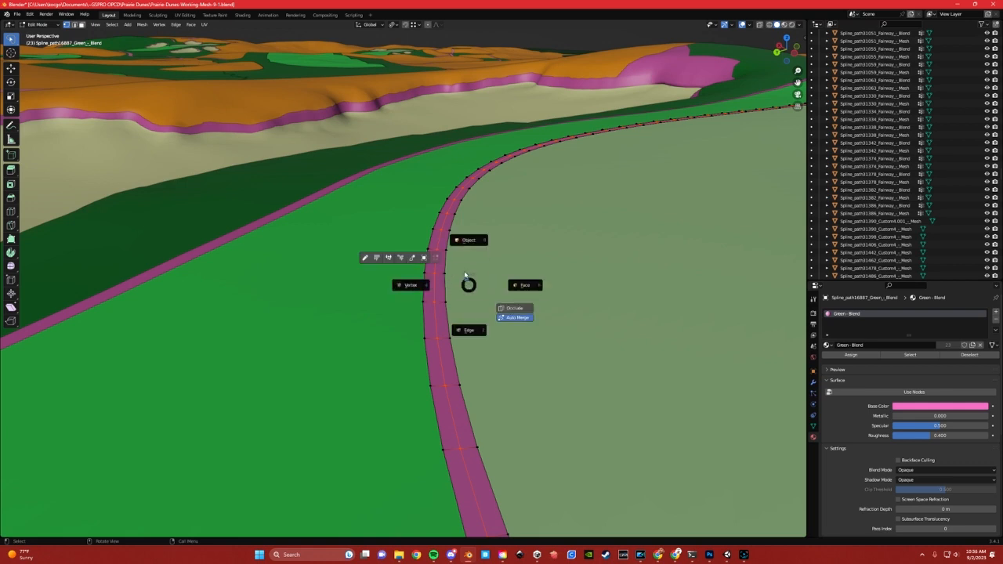
click(439, 268)
key(Tab)
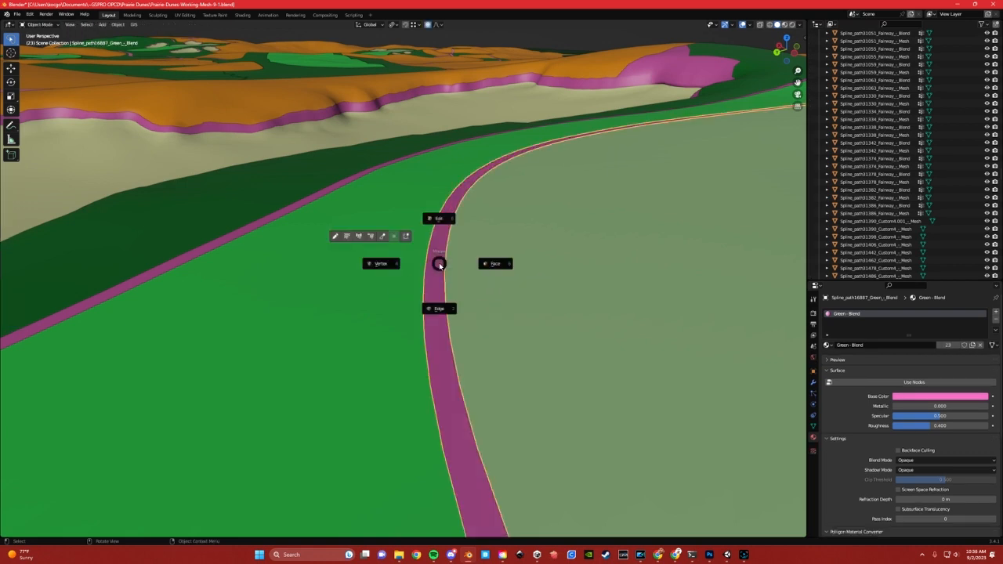
click(387, 267)
key(ctrl+r)
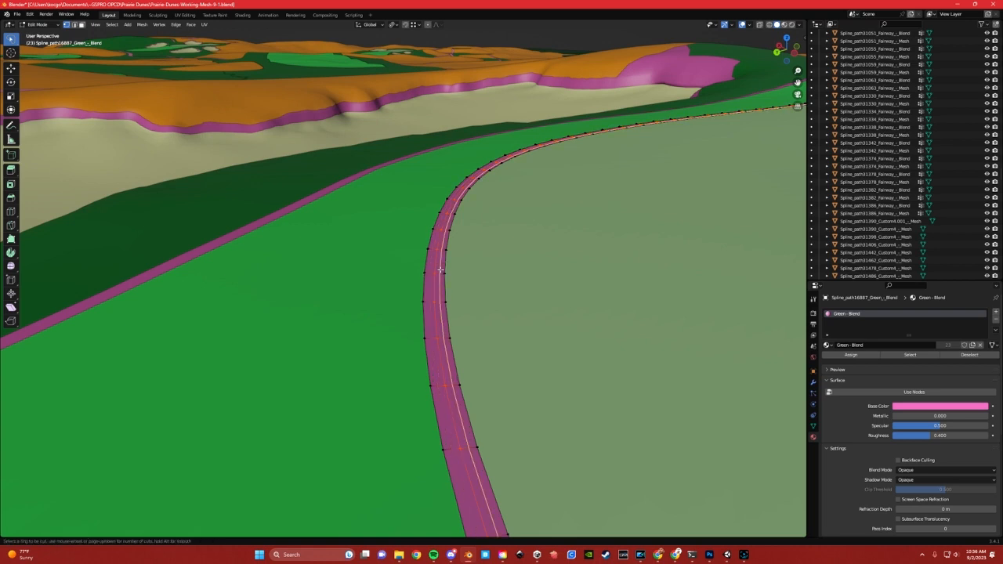
click(440, 270)
right_click(440, 269)
Set the viewport shading color to Attribute and choose Green as the custom vertex paint color
click(799, 24)
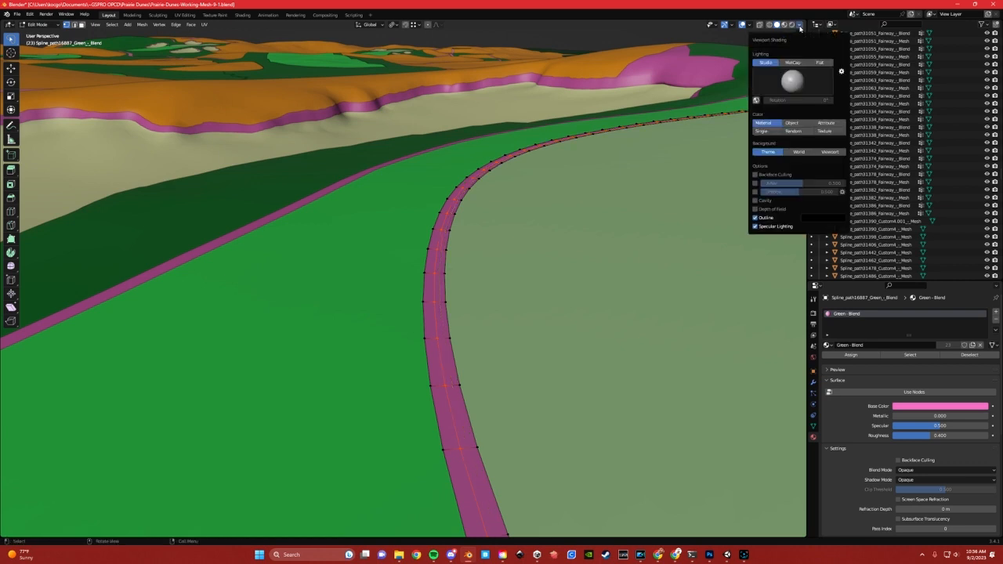
click(820, 124)
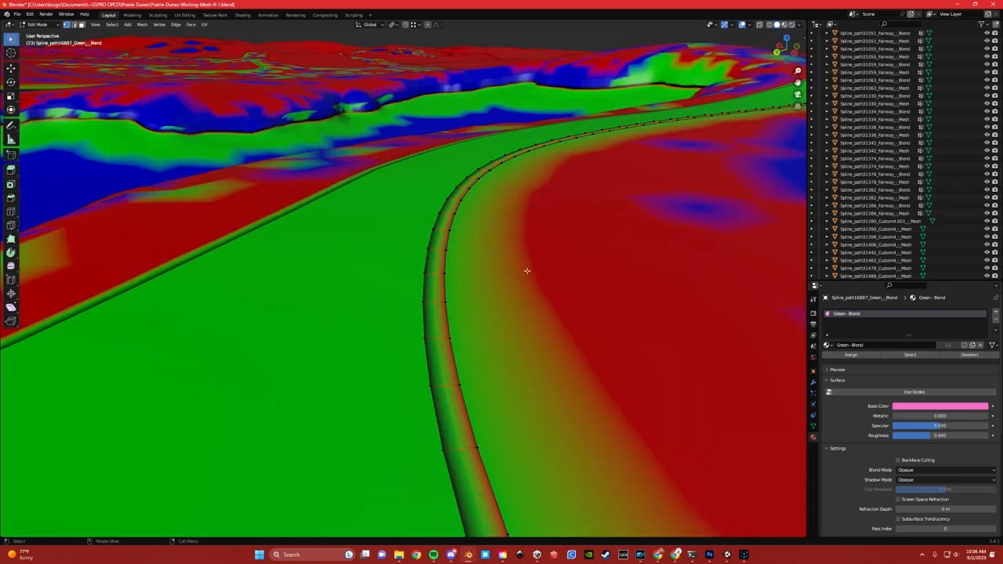
key(n)
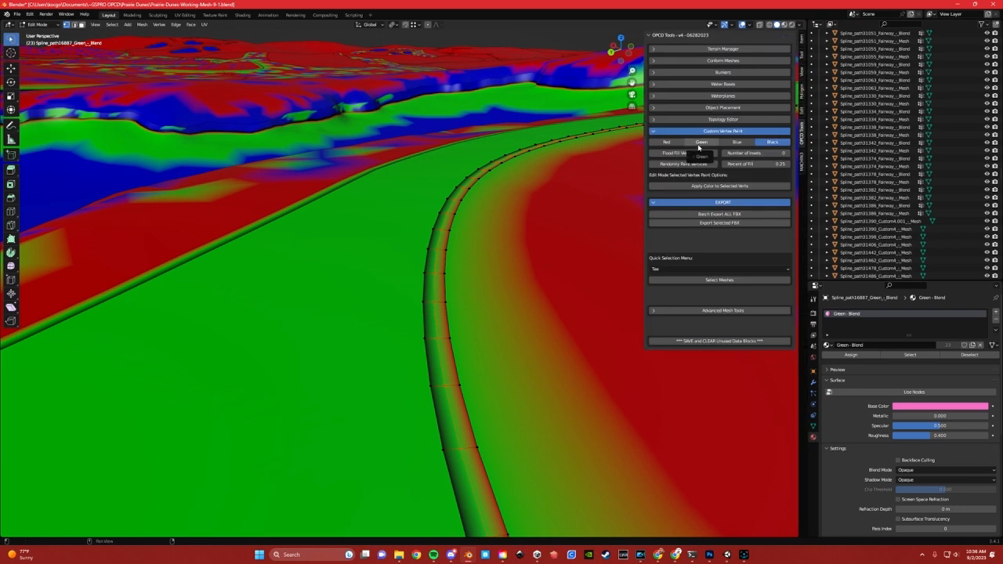
click(698, 147)
key(Tab)
Select the center edge loop of the fairway-to-rough blend strip in edit mode and try a loop cut across it
click(436, 242)
shift+middle_drag(261, 288, 418, 295)
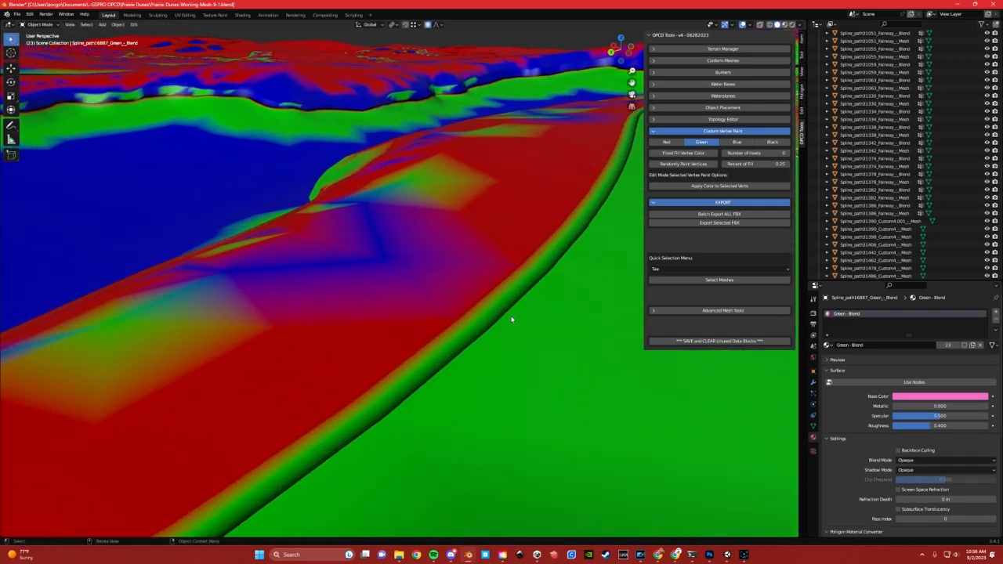
middle_drag(526, 308, 546, 311)
click(583, 309)
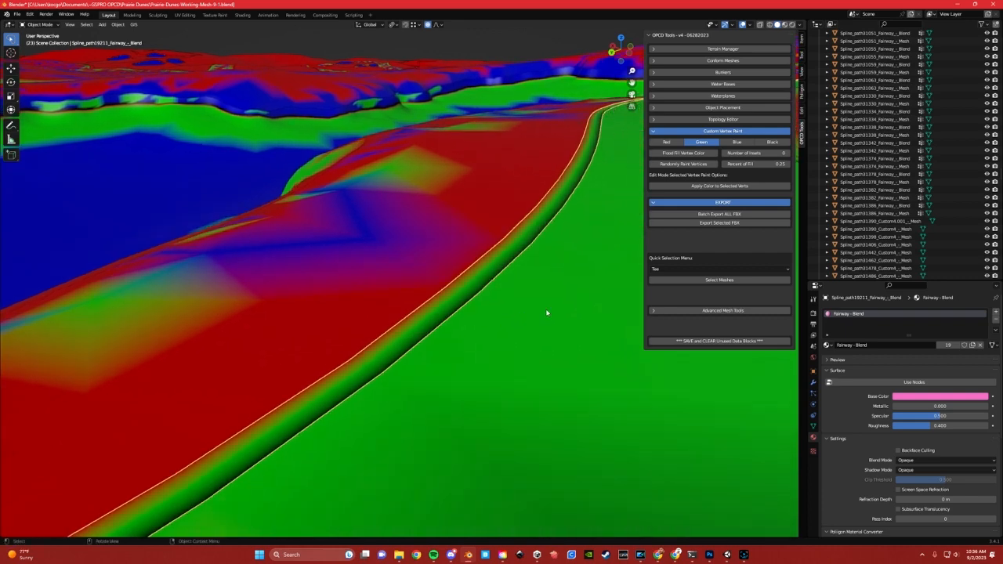
key(Tab)
click(496, 311)
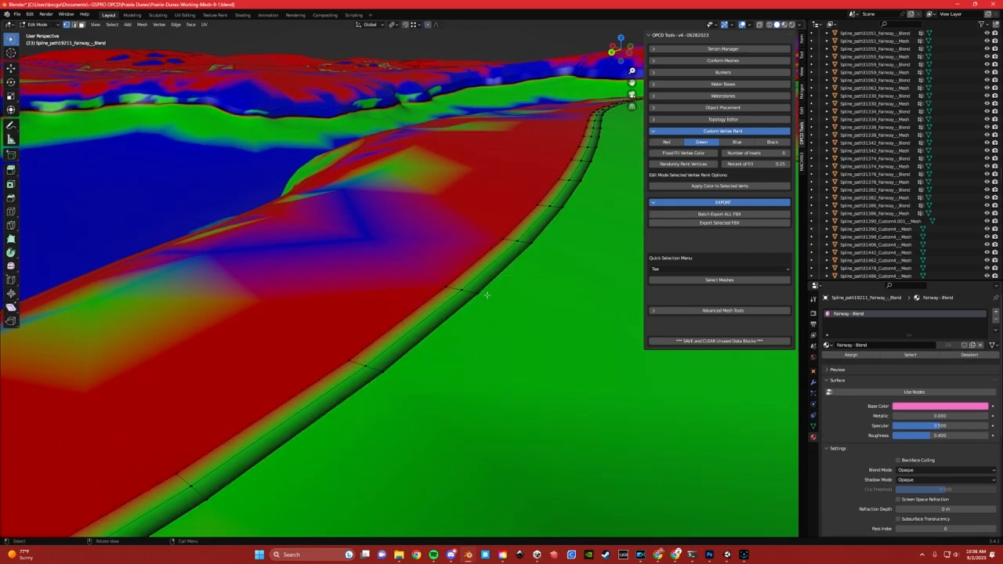
alt+click(497, 257)
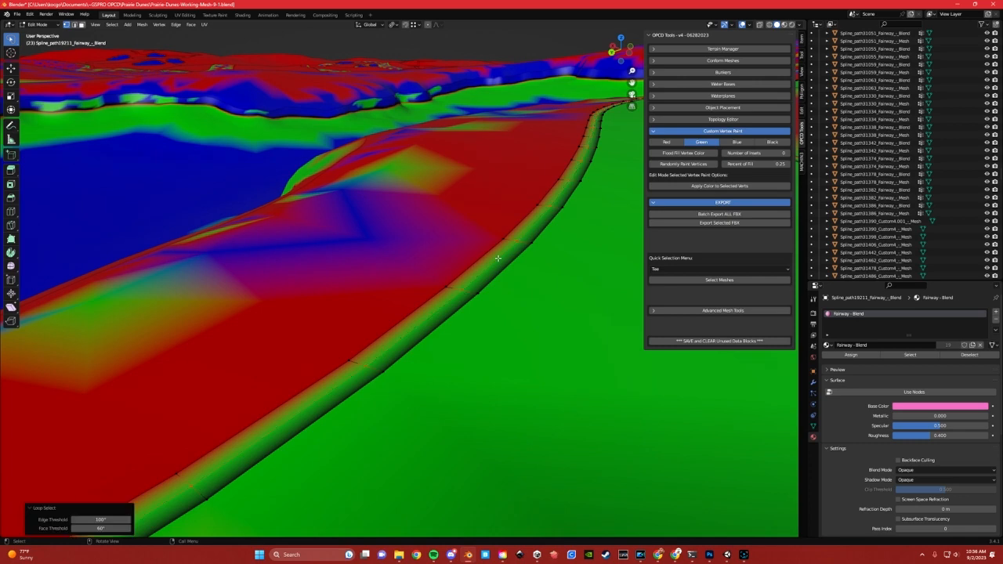
key(ctrl+r)
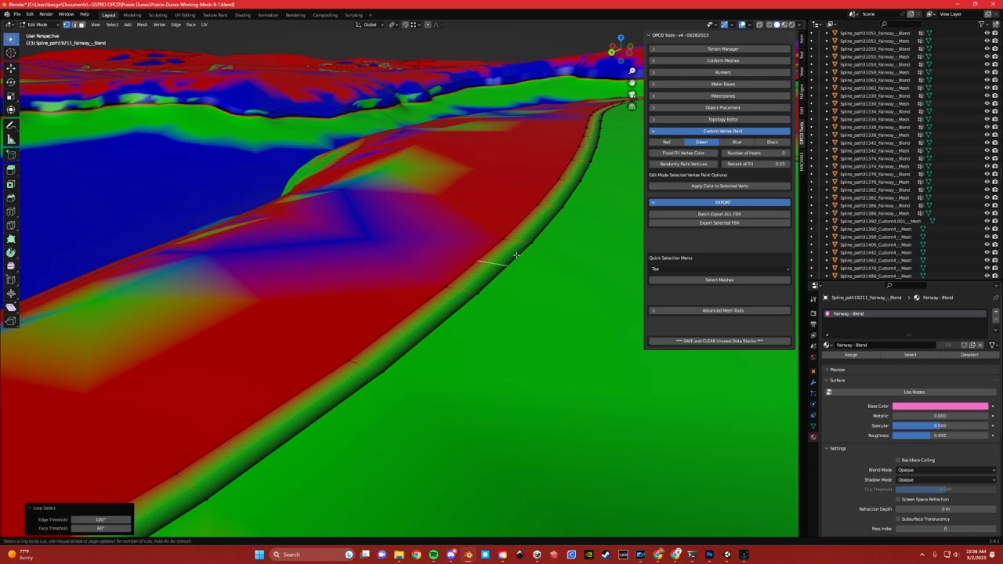
key(Escape)
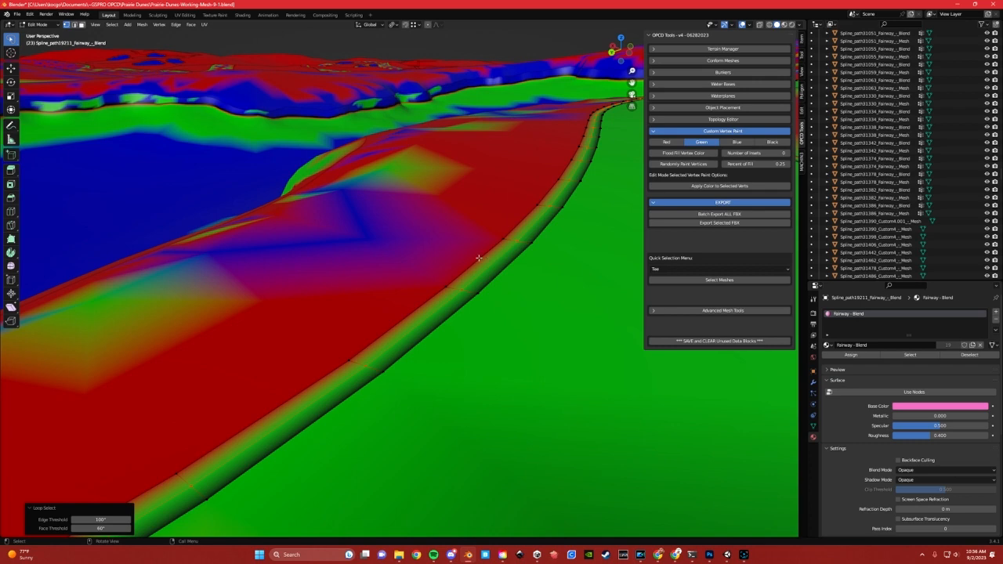
Select the rough-side, middle and fairway-side edge loops of the fairway blend strip in turn to compare their vertex colors
alt+click(478, 258)
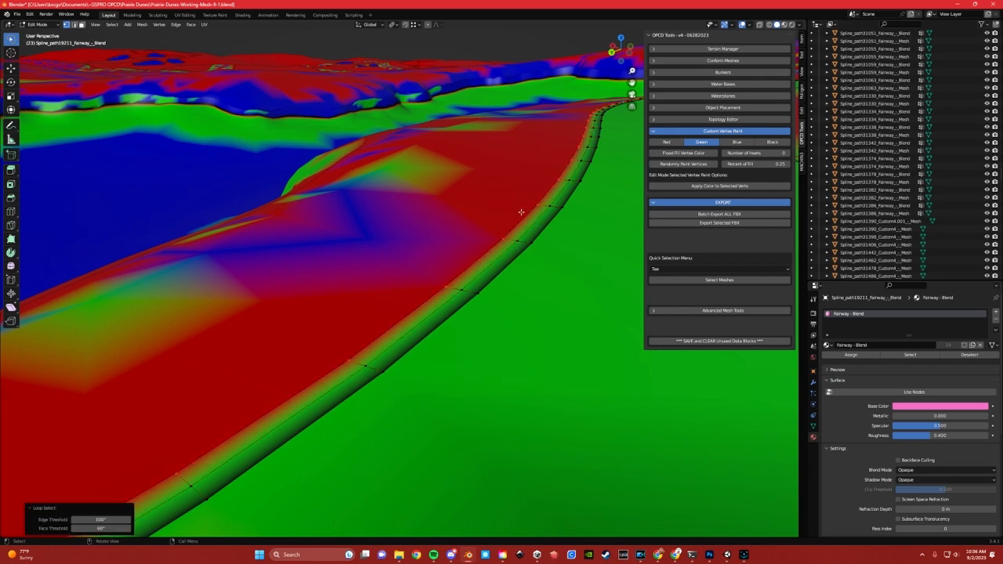
alt+click(498, 282)
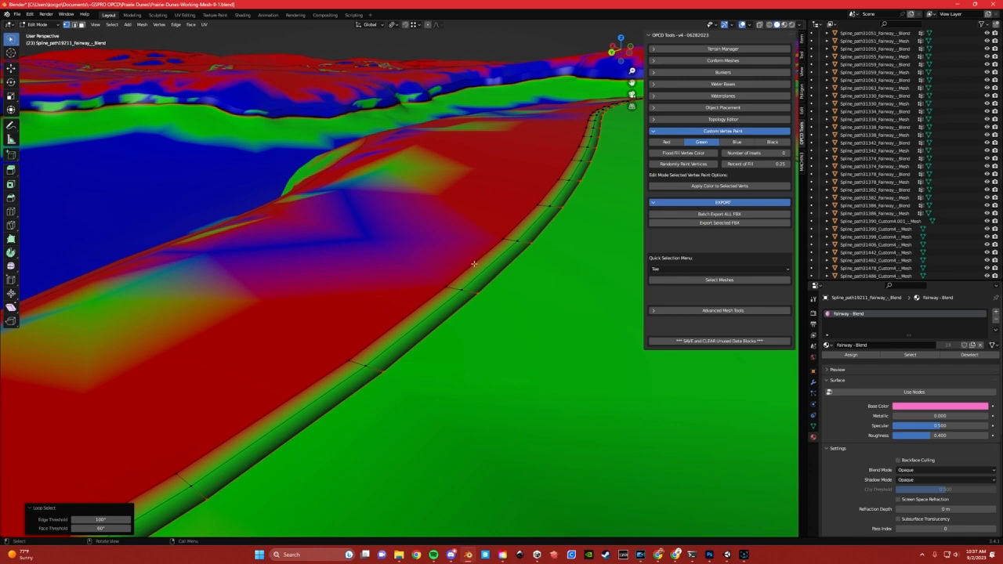
click(474, 264)
alt+click(474, 264)
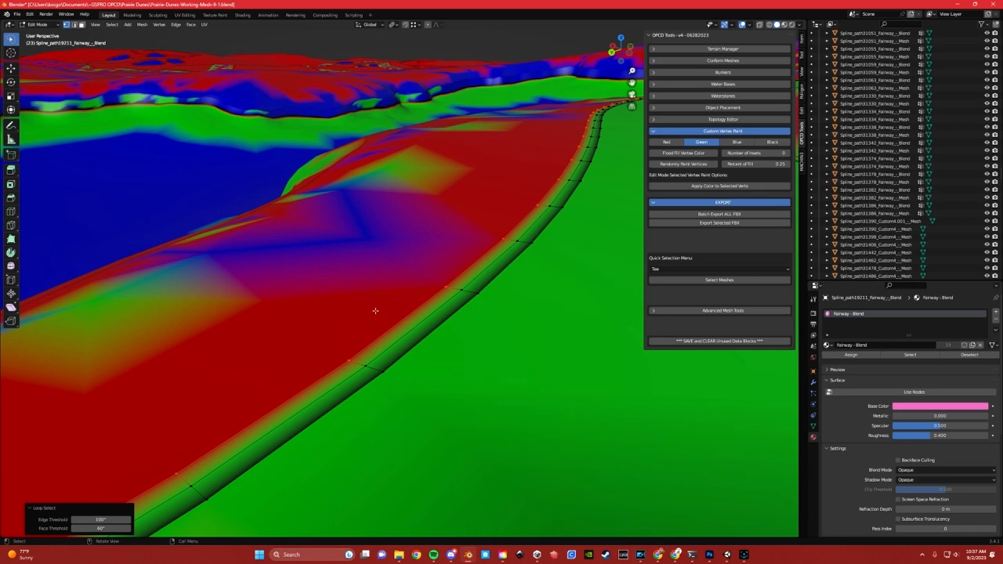
click(438, 307)
alt+click(439, 307)
alt+click(453, 310)
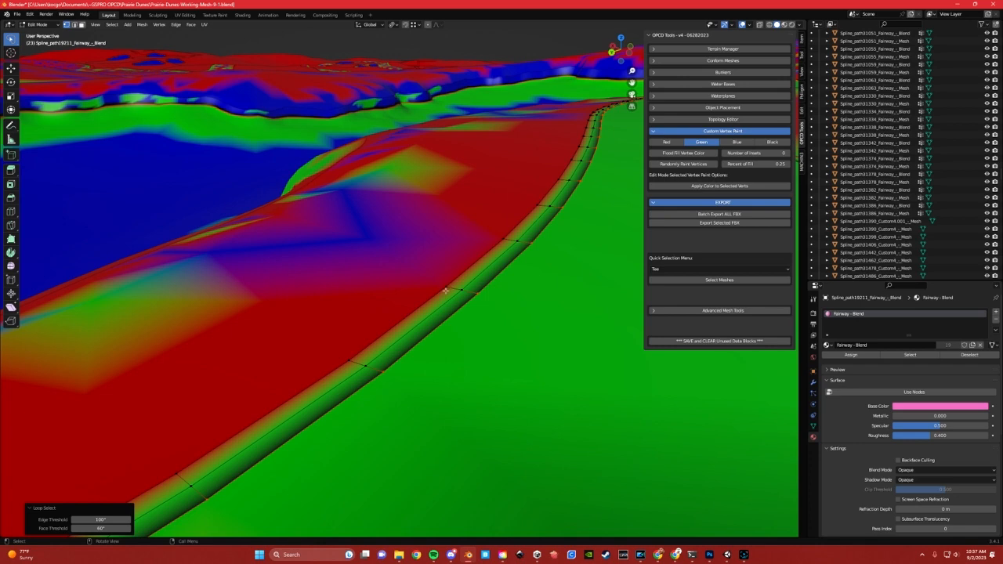
scroll(446, 288, down, 4)
scroll(426, 300, up, 2)
Switch to Unity and inspect the fairway-to-rough blend mesh and the adjoining Hole7_Rough mesh
click(726, 554)
middle_drag(511, 296, 506, 296)
scroll(441, 291, up, 5)
middle_drag(394, 303, 404, 300)
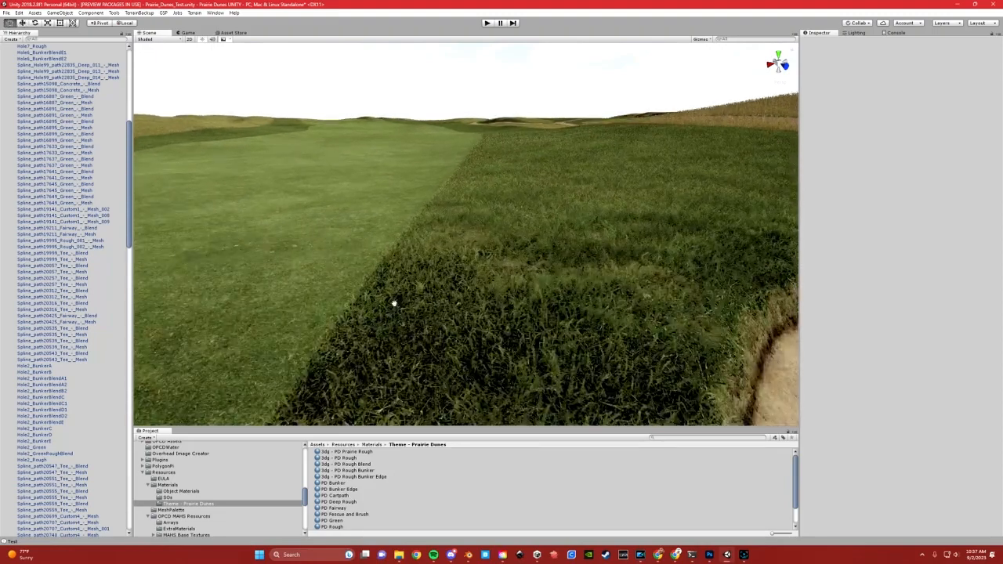
right_drag(491, 275, 520, 284)
click(521, 285)
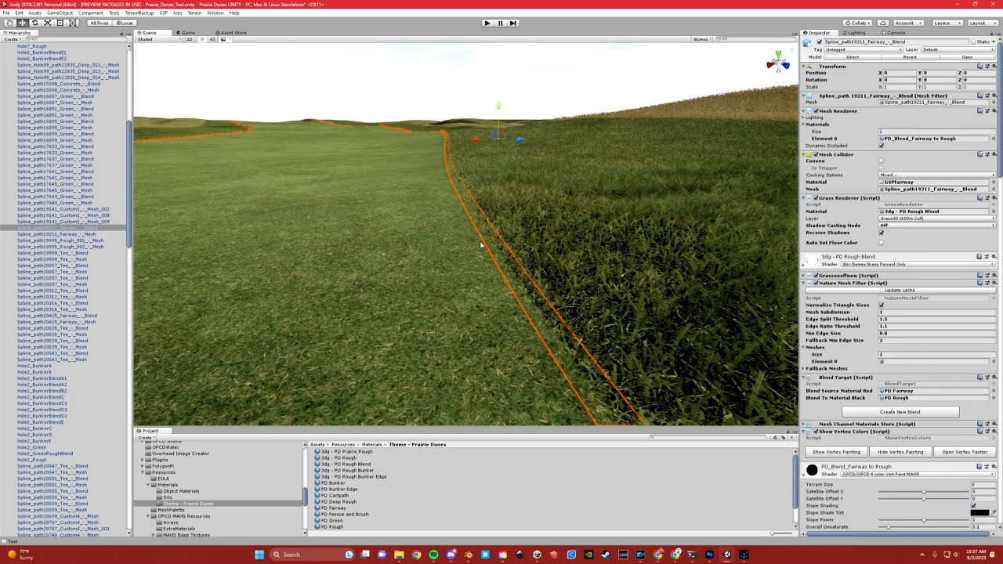
click(510, 255)
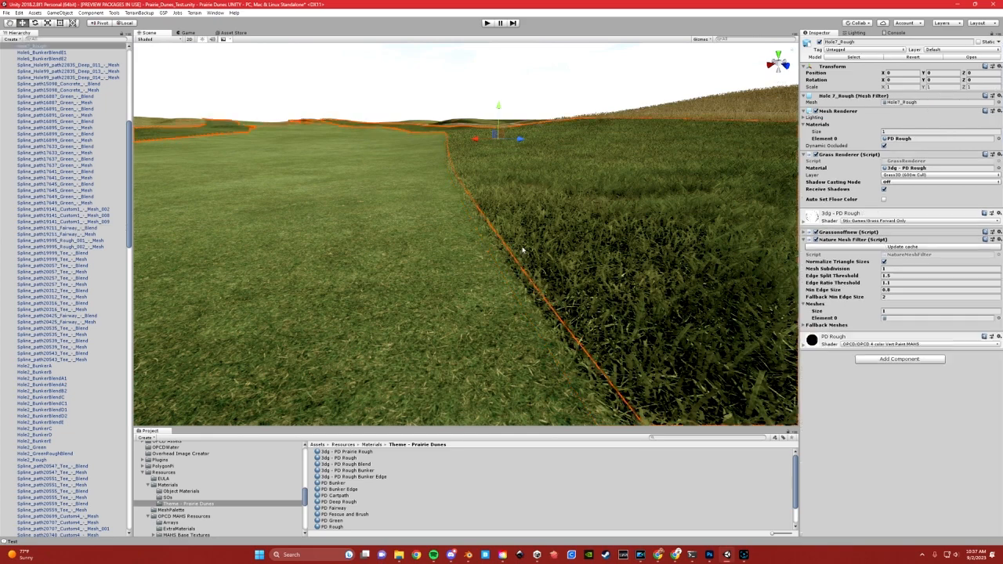
Select the Spline_path19211 fairway blend mesh and open its PD_Blend_Fairway to Rough material
click(478, 257)
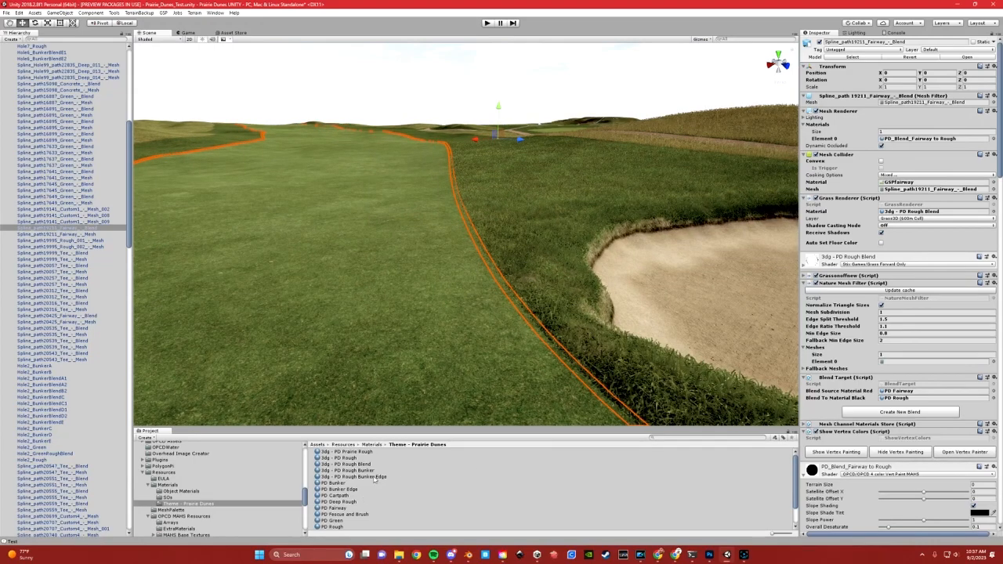
click(907, 139)
click(353, 515)
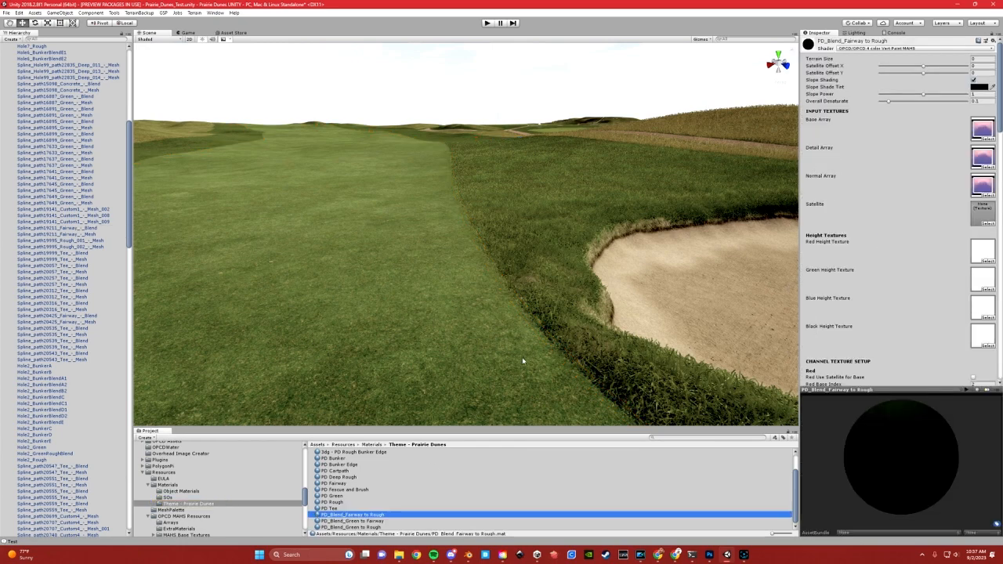
right_drag(447, 238, 476, 246)
middle_drag(450, 244, 470, 246)
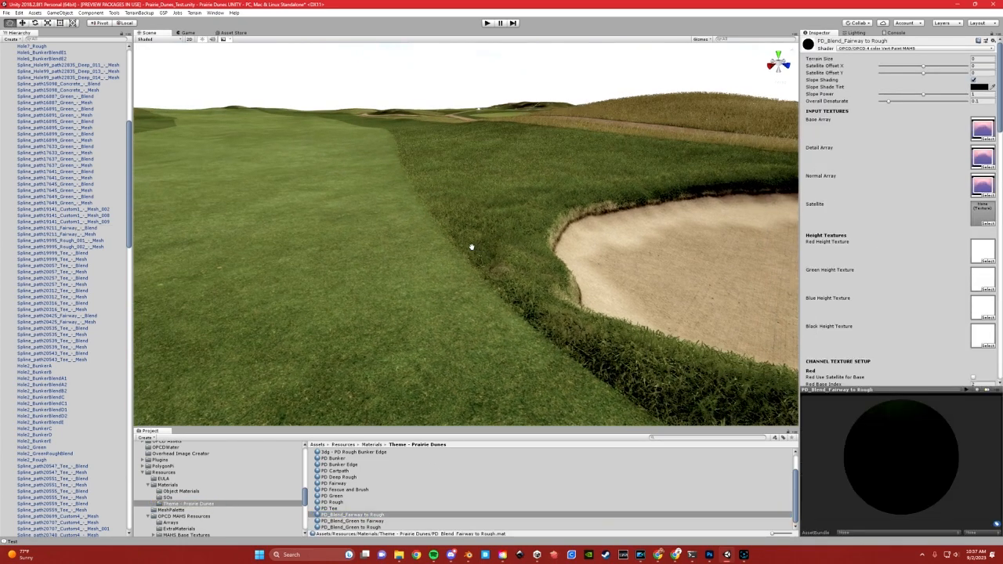
Turn off the Grass Renderer on both Hole7_Rough and the adjoining Spline_path19211 fairway blend mesh
click(455, 245)
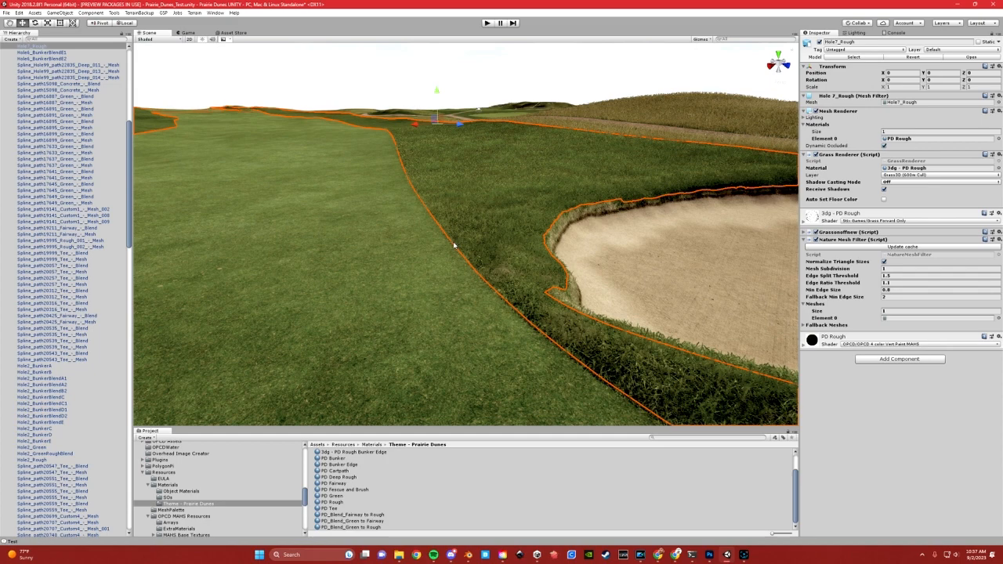
shift+click(451, 248)
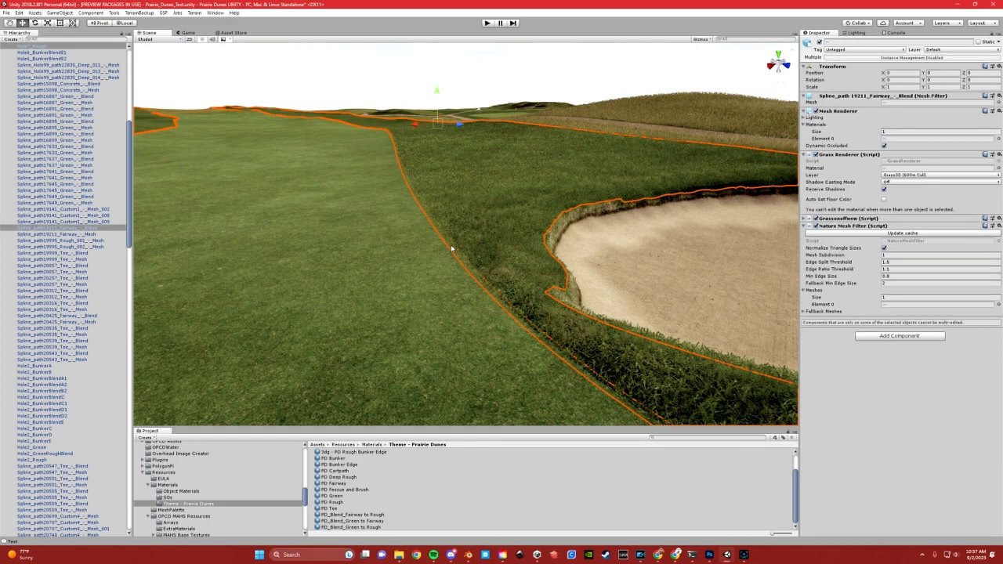
click(815, 218)
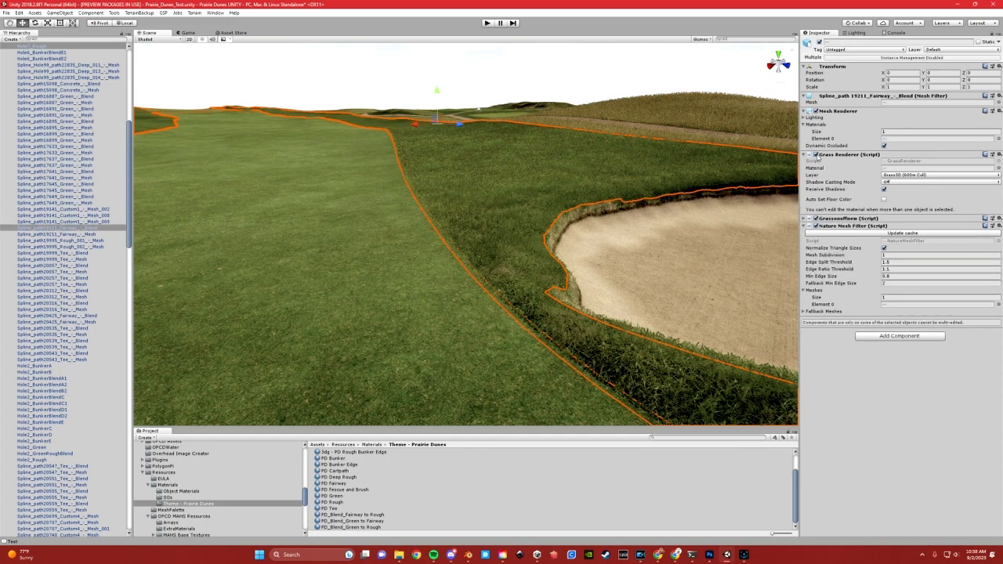
click(506, 69)
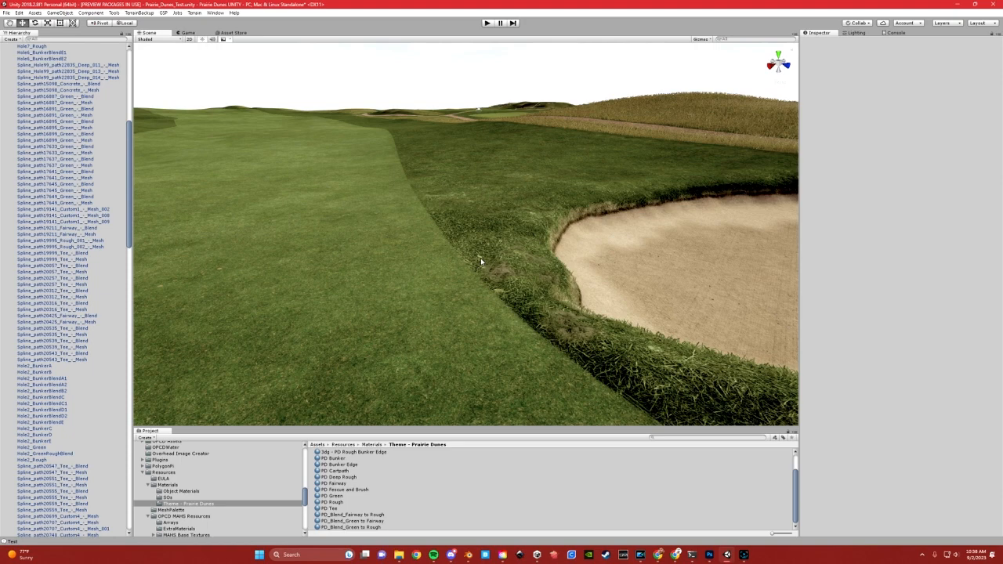
Set the Green Overall Color Strength to 1.91 in the fairway blend mesh's PD_Blend_Fairway to Rough material
click(503, 270)
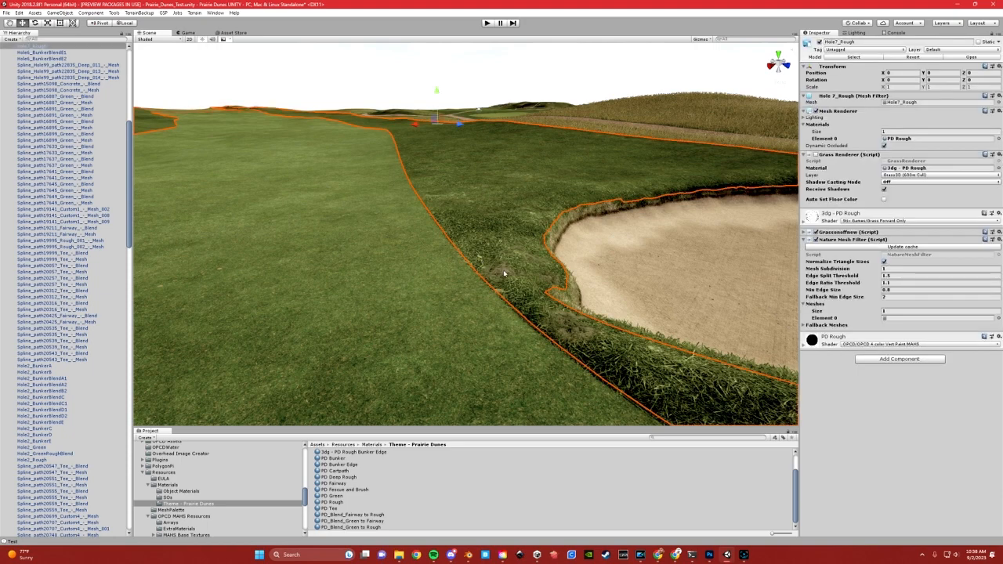
click(484, 286)
click(908, 139)
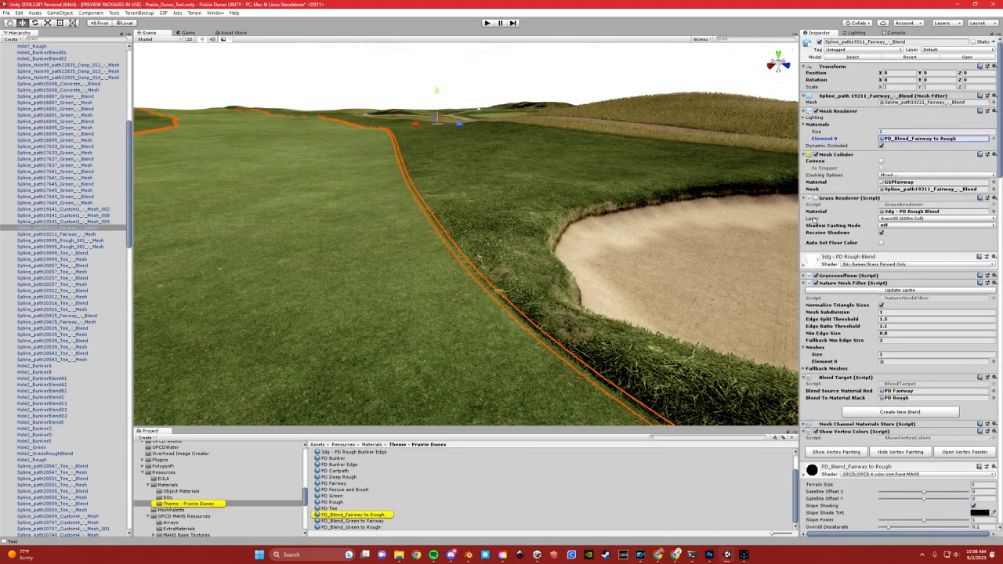
click(316, 516)
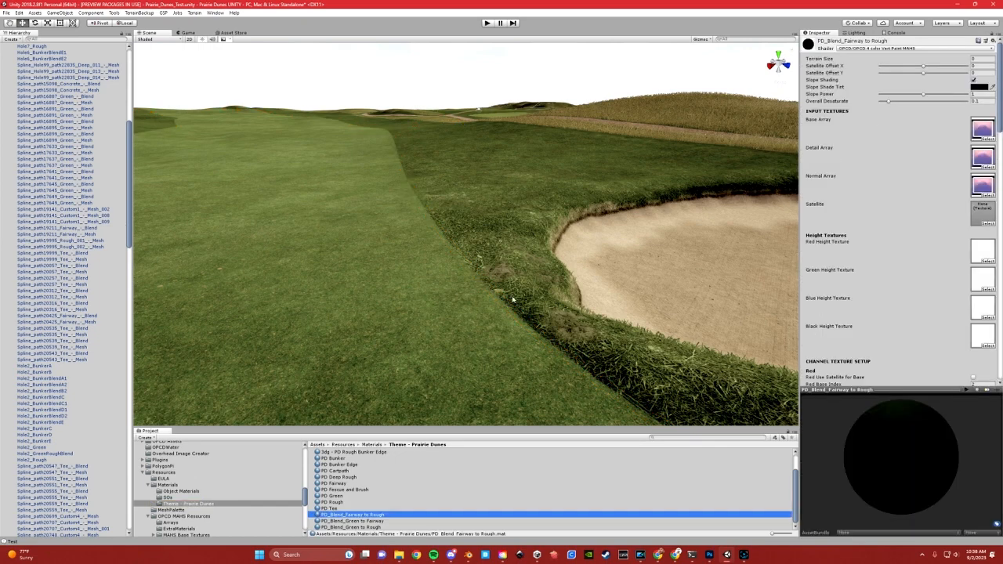
scroll(951, 248, down, 6)
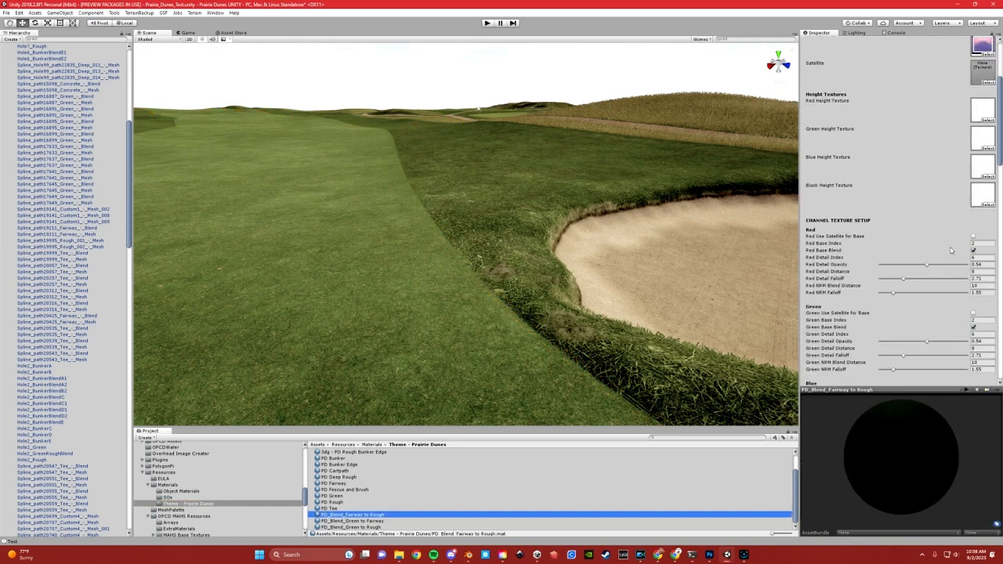
scroll(900, 220, down, 8)
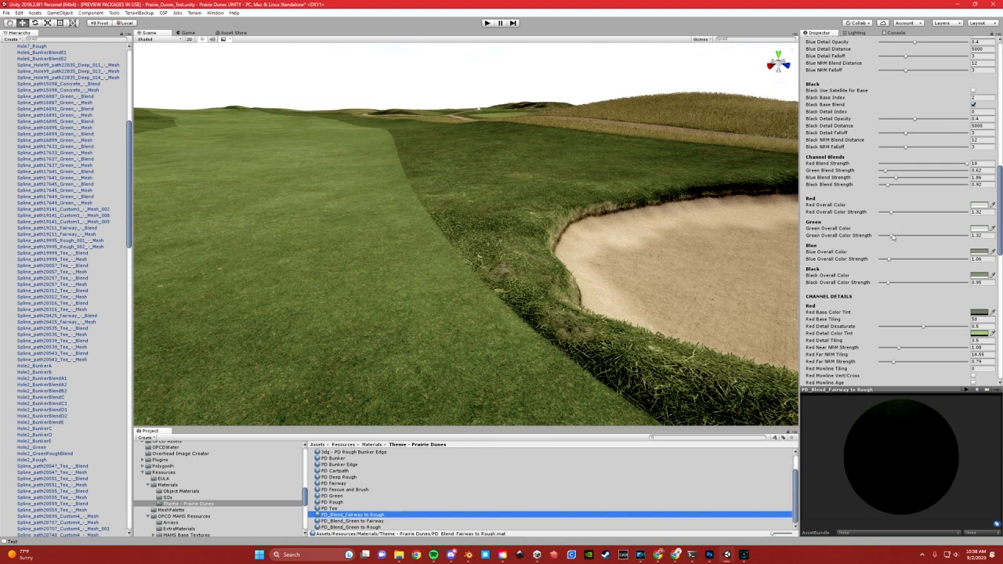
mouse_move(891, 238)
mouse_down()
mouse_move(909, 239)
mouse_move(878, 239)
mouse_move(908, 236)
mouse_move(886, 235)
mouse_up()
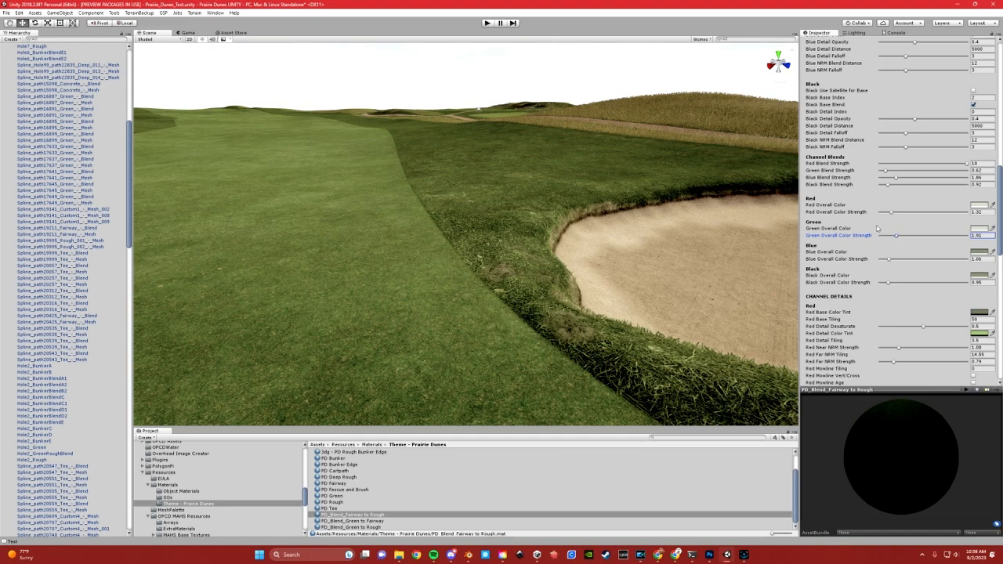
Try different Green Blend Strength values in the PD_Blend_Fairway to Rough material and check the fairway edge
click(884, 172)
mouse_move(885, 172)
mouse_down()
mouse_move(893, 173)
mouse_move(884, 177)
mouse_up()
drag(882, 178, 885, 177)
click(409, 94)
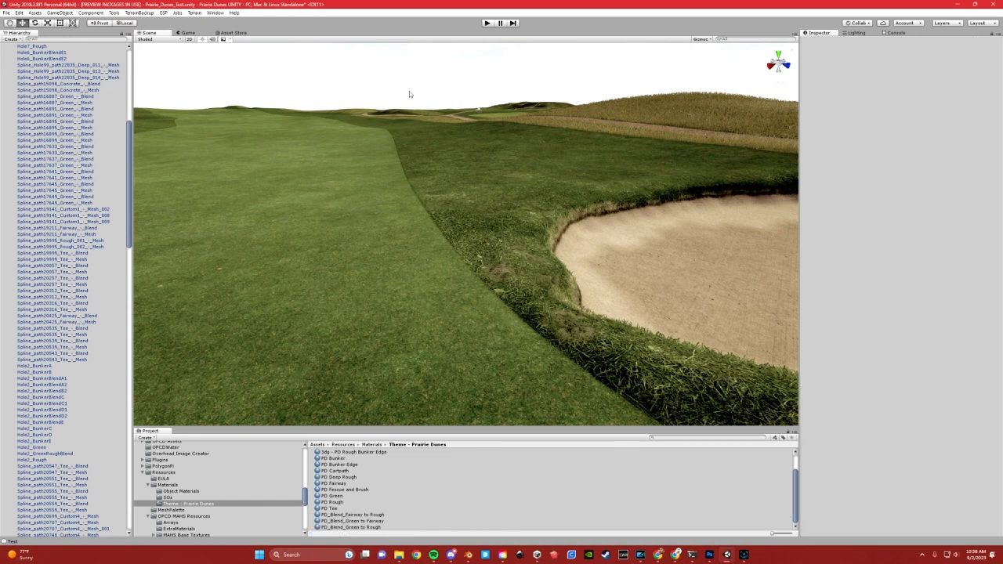
Turn the Grass Renderer back on for Hole7_Rough and the adjoining fairway blend mesh
right_drag(436, 224, 307, 227)
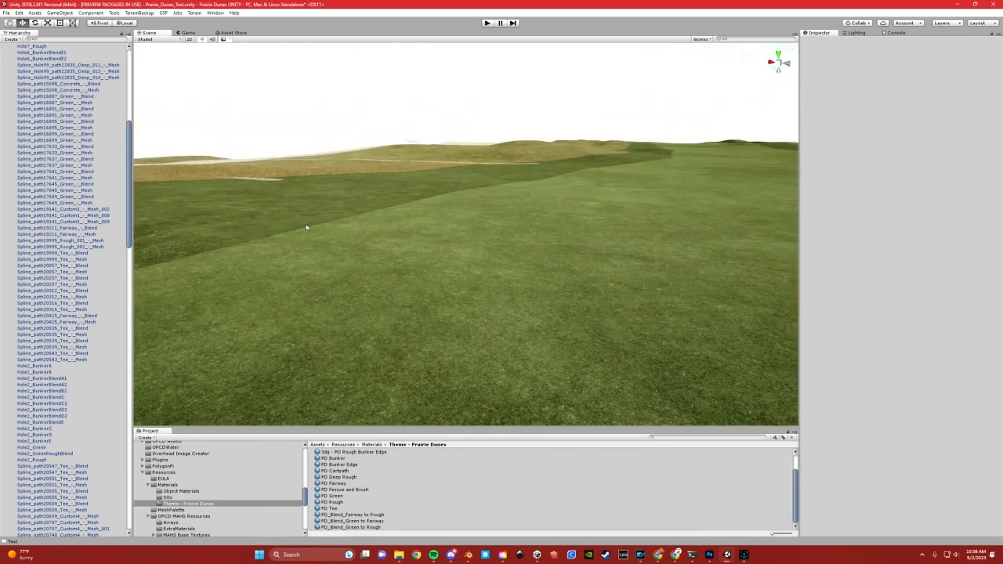
middle_drag(373, 231, 470, 293)
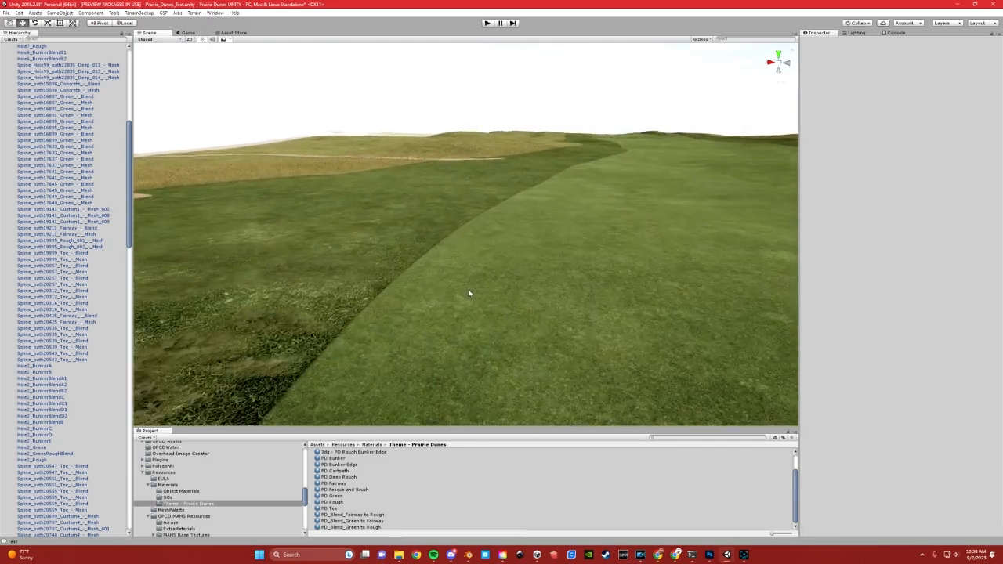
right_drag(470, 293, 491, 249)
click(467, 251)
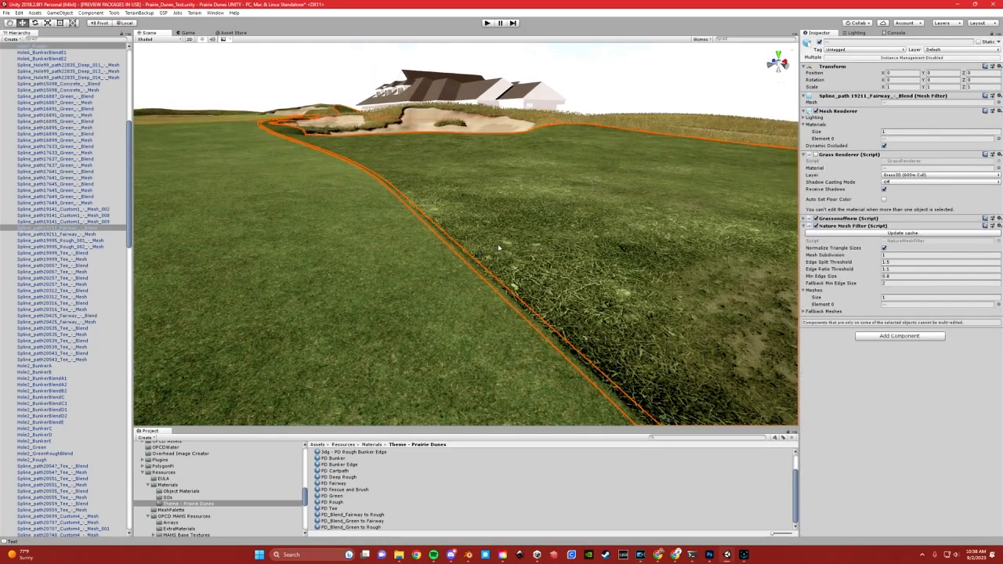
click(816, 154)
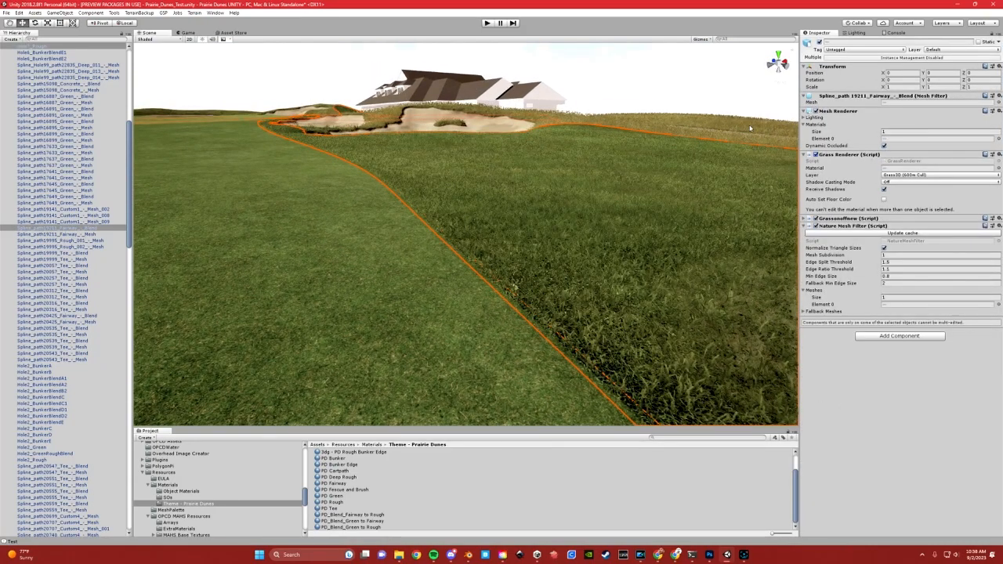
click(592, 153)
Reselect the fairway-to-rough blend mesh and try varying its material's Green Overall Color Strength with the grass shown
click(485, 269)
scroll(865, 361, down, 10)
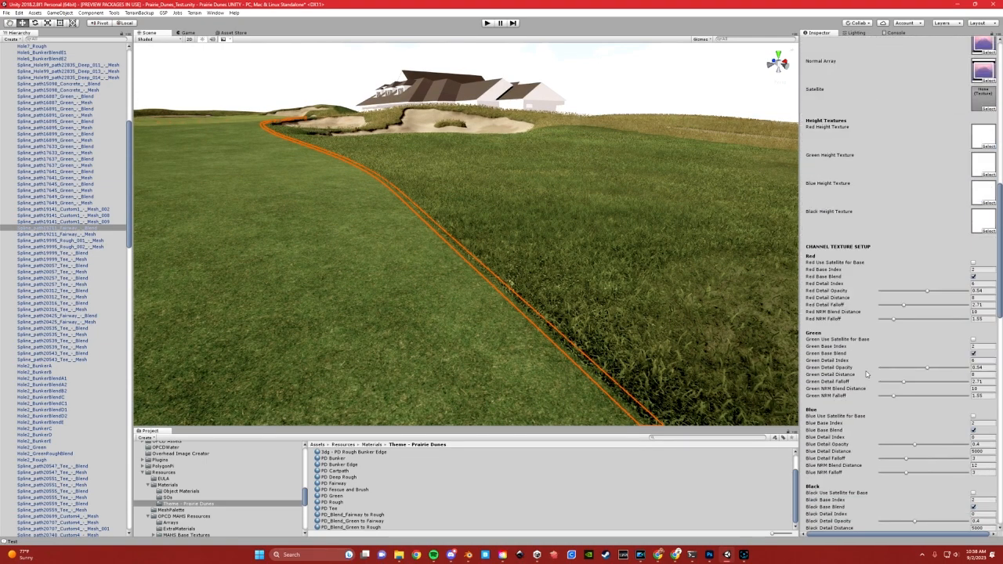
scroll(905, 374, down, 7)
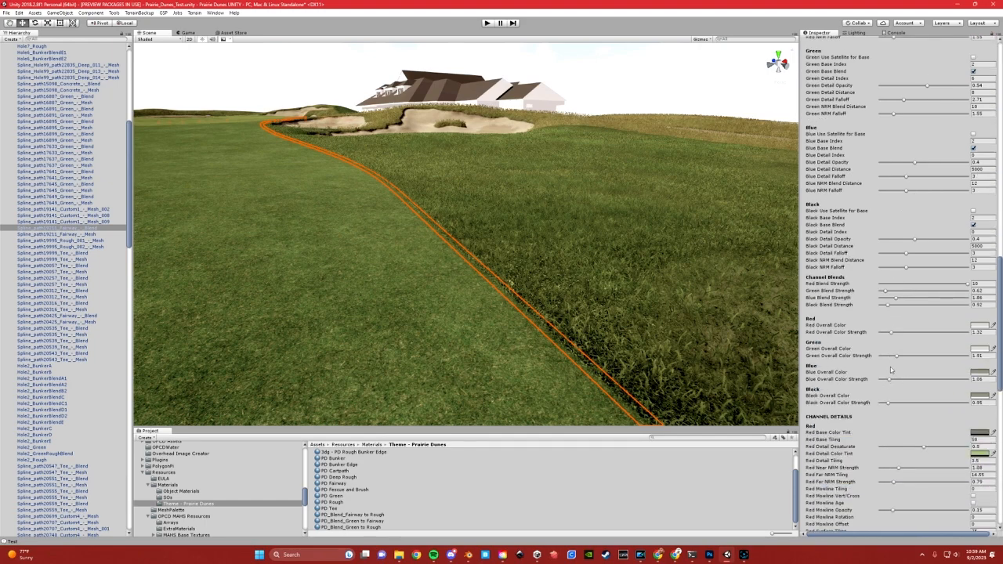
click(896, 357)
drag(897, 357, 897, 357)
scroll(401, 260, down, 8)
scroll(436, 266, down, 1)
click(582, 119)
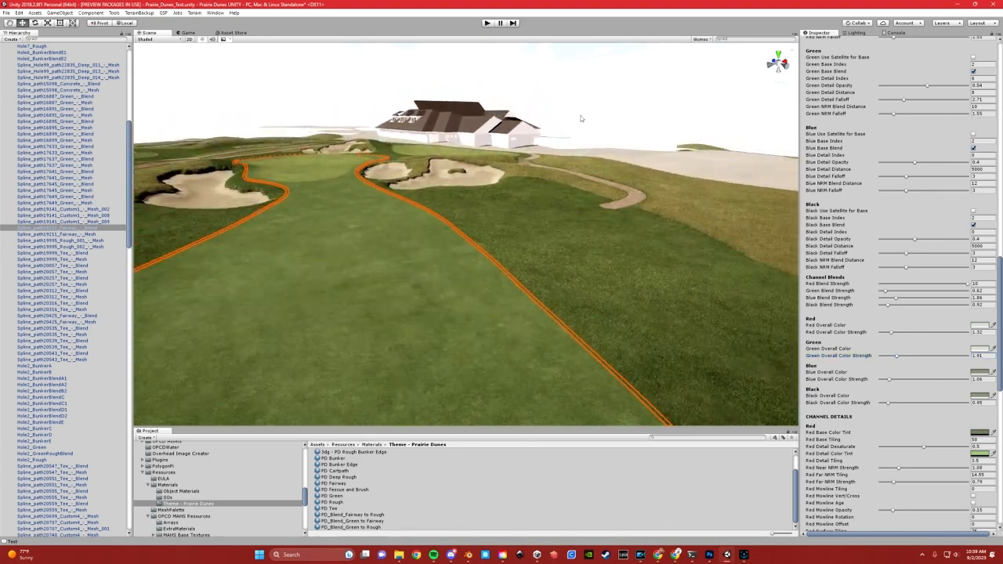
Examine the fairway-to-rough transition near the Hole 7 bunkers from several distances and directions with the grass rendered
scroll(470, 274, down, 1)
scroll(474, 290, up, 1)
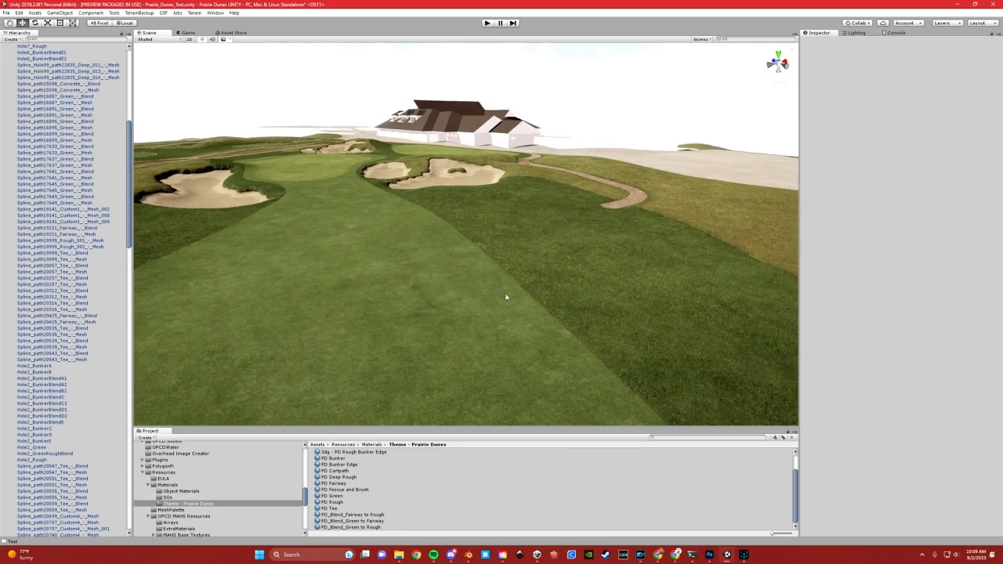
scroll(507, 296, up, 1)
middle_drag(530, 306, 481, 275)
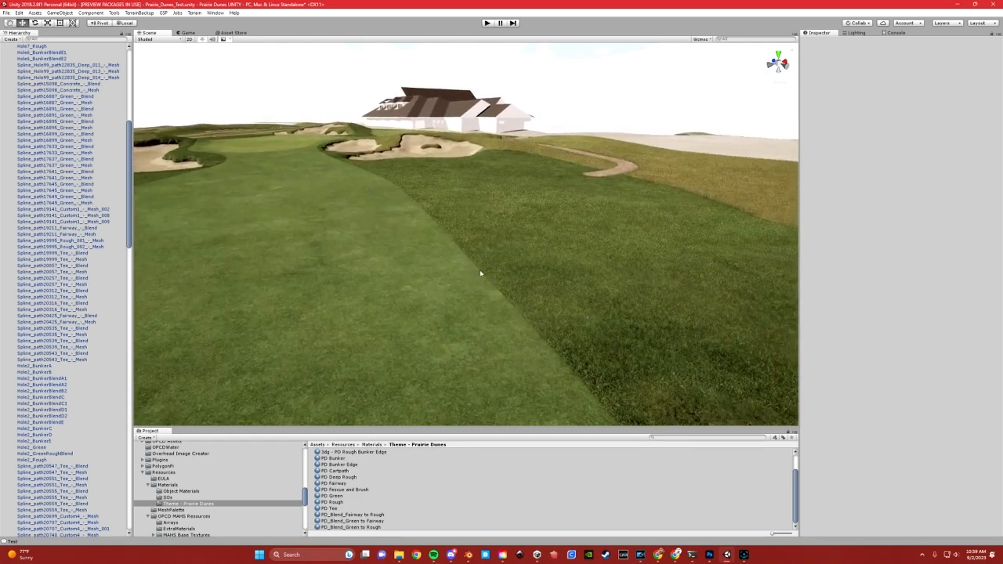
scroll(482, 275, up, 3)
right_drag(410, 267, 442, 270)
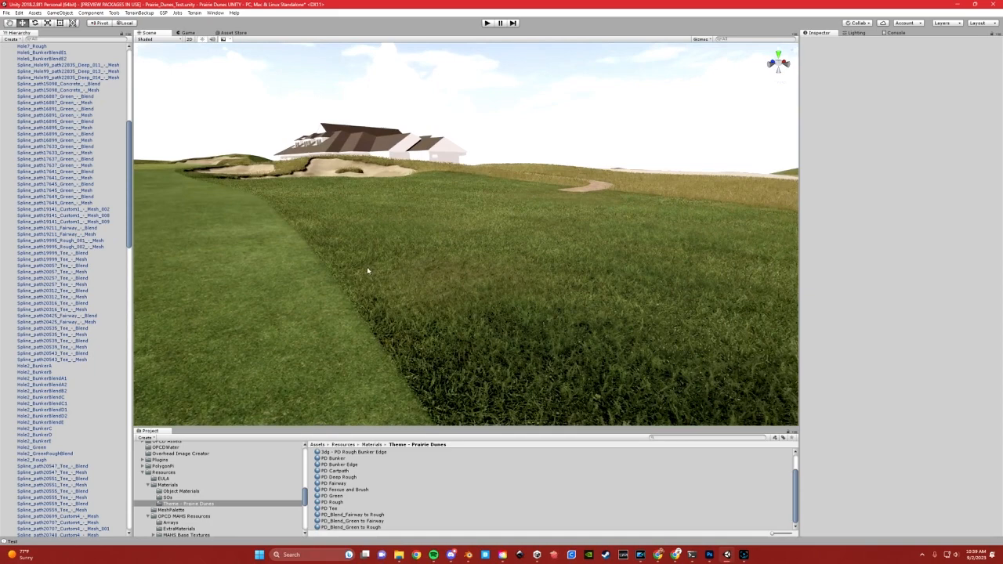
middle_drag(369, 271, 470, 271)
click(545, 265)
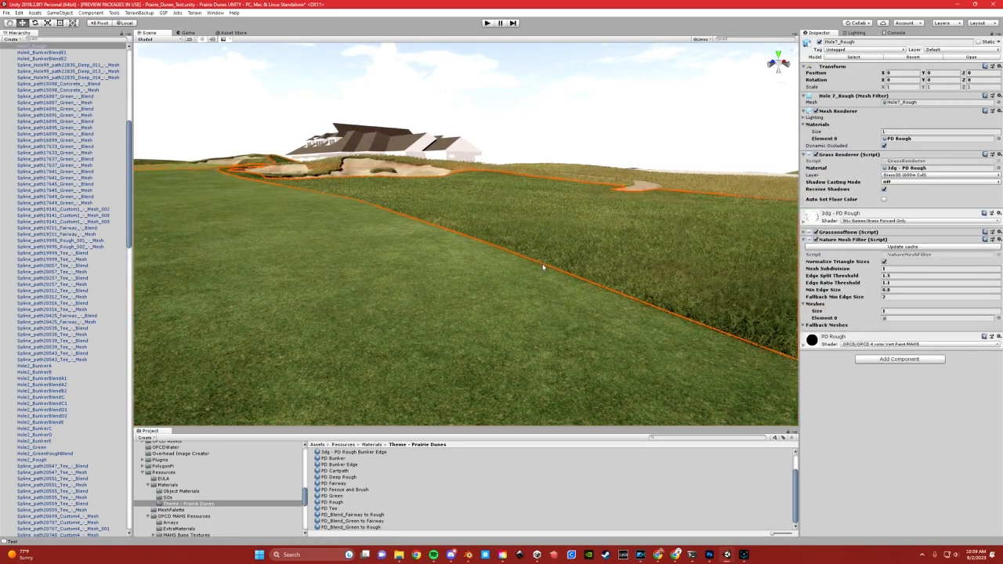
click(542, 266)
right_drag(598, 304, 599, 250)
click(600, 110)
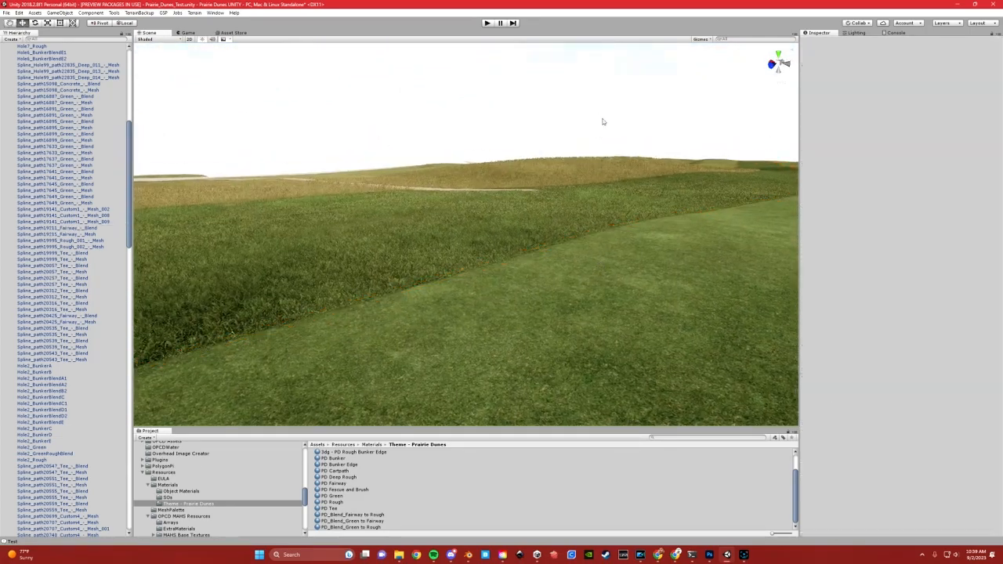
Locate the green beyond the fairway and frame its Spline_path16887 green mesh in the scene
scroll(598, 191, up, 2)
right_drag(599, 196, 323, 214)
middle_drag(320, 166, 371, 241)
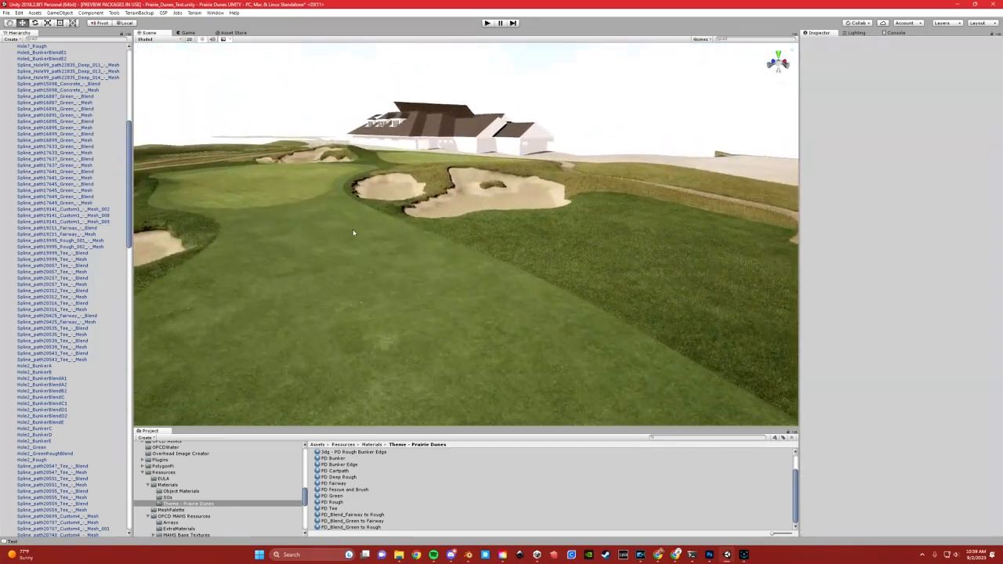
right_drag(287, 193, 240, 193)
middle_drag(454, 170, 370, 219)
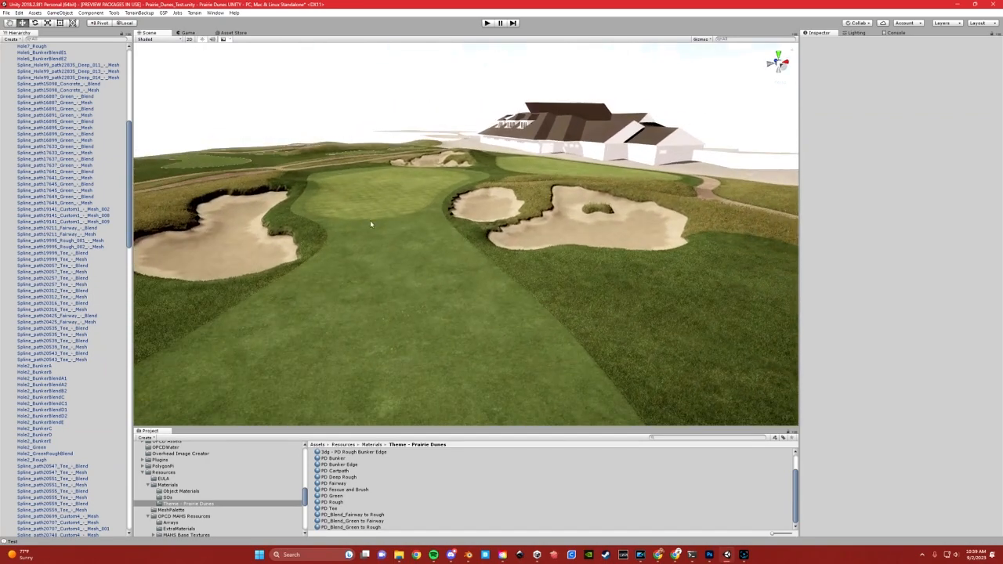
click(338, 211)
key(f)
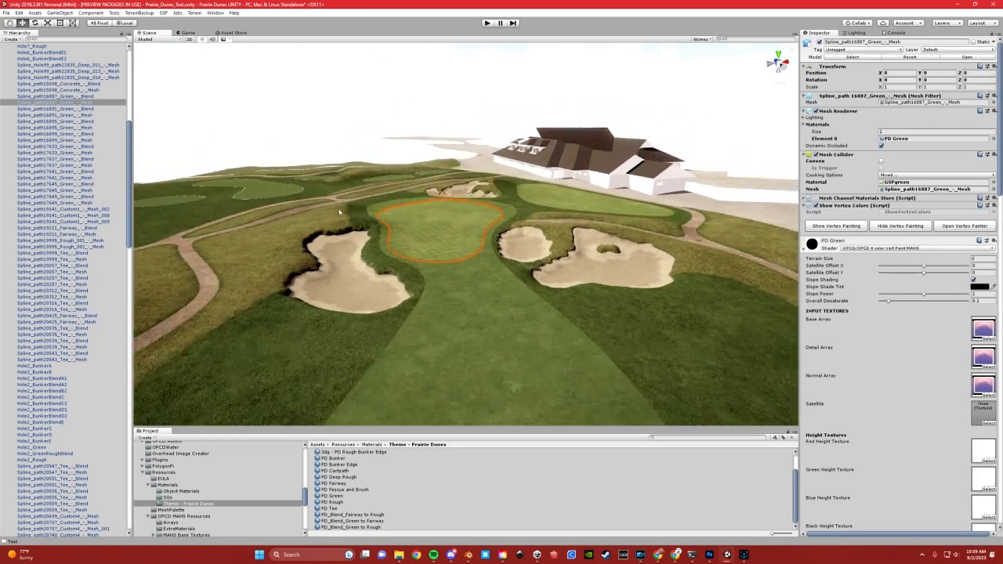
scroll(497, 262, up, 2)
click(427, 97)
Examine the green's edge where it blends into the surrounding fairway, both close up and from farther back
middle_drag(456, 233, 412, 184)
right_drag(412, 183, 311, 204)
middle_drag(502, 200, 433, 191)
right_drag(601, 216, 645, 205)
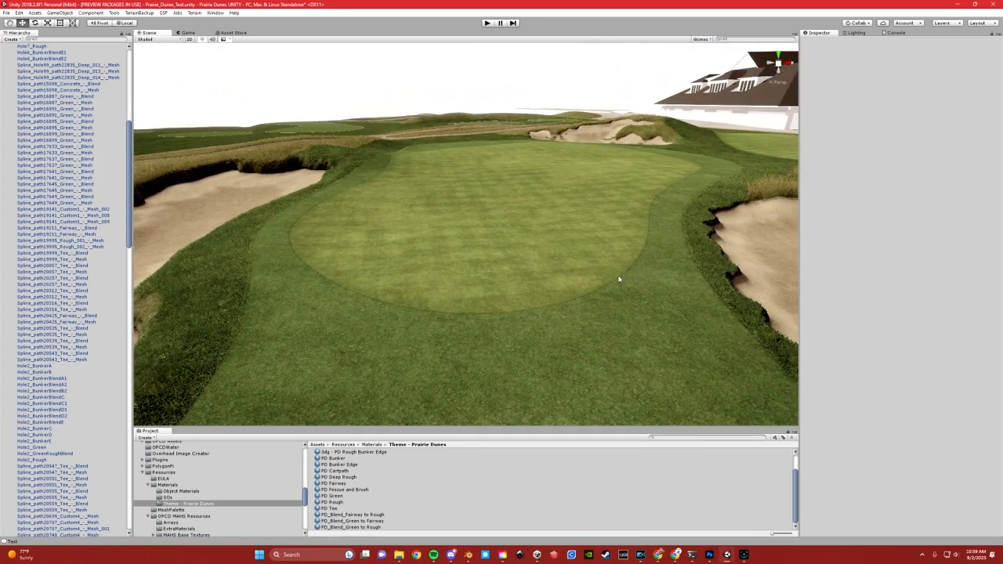
scroll(620, 279, up, 3)
right_drag(680, 280, 631, 270)
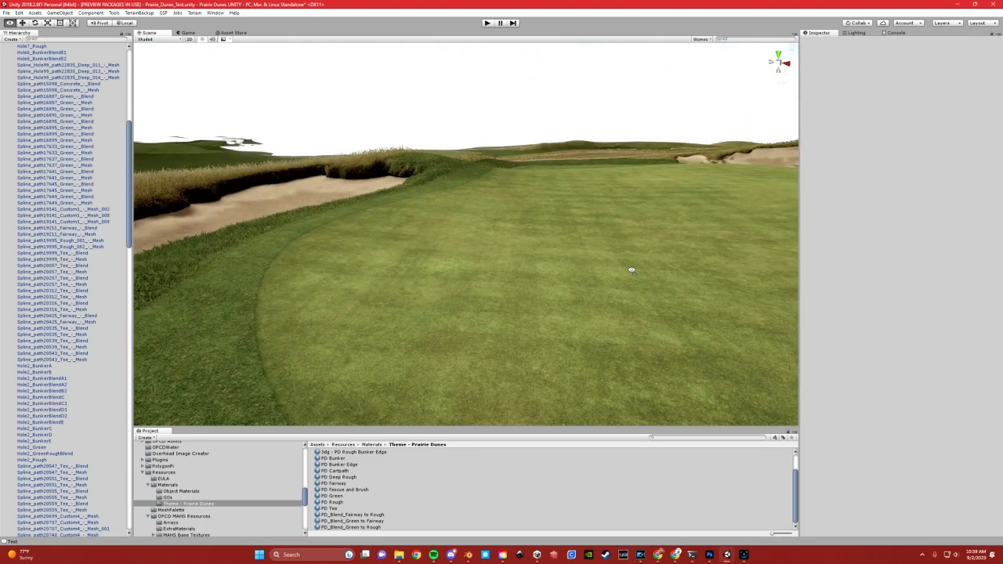
scroll(512, 267, down, 5)
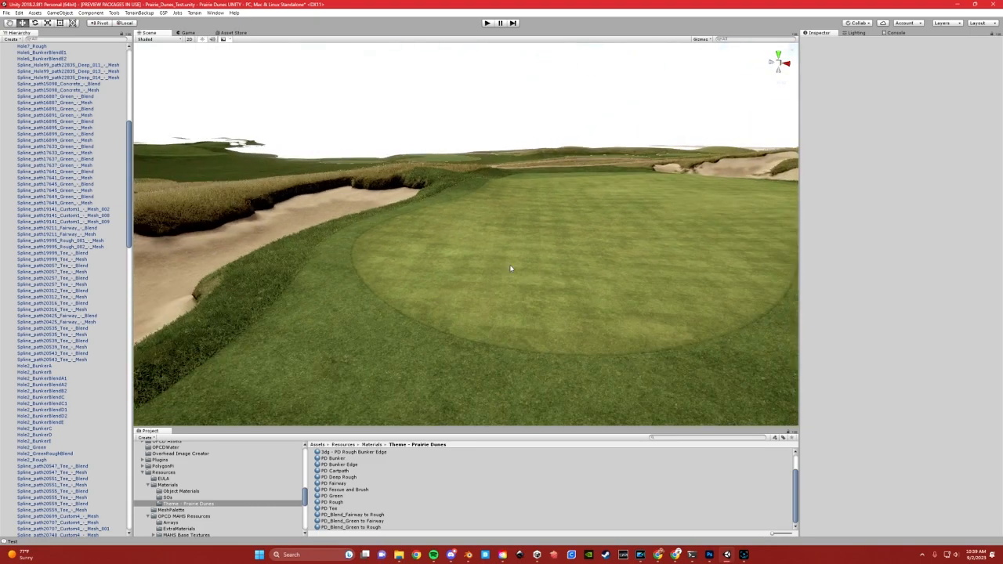
Survey the whole course from above and focus on the Spline_path33638 tee mesh at its far end
right_drag(604, 235, 370, 293)
scroll(356, 231, down, 5)
scroll(356, 231, down, 10)
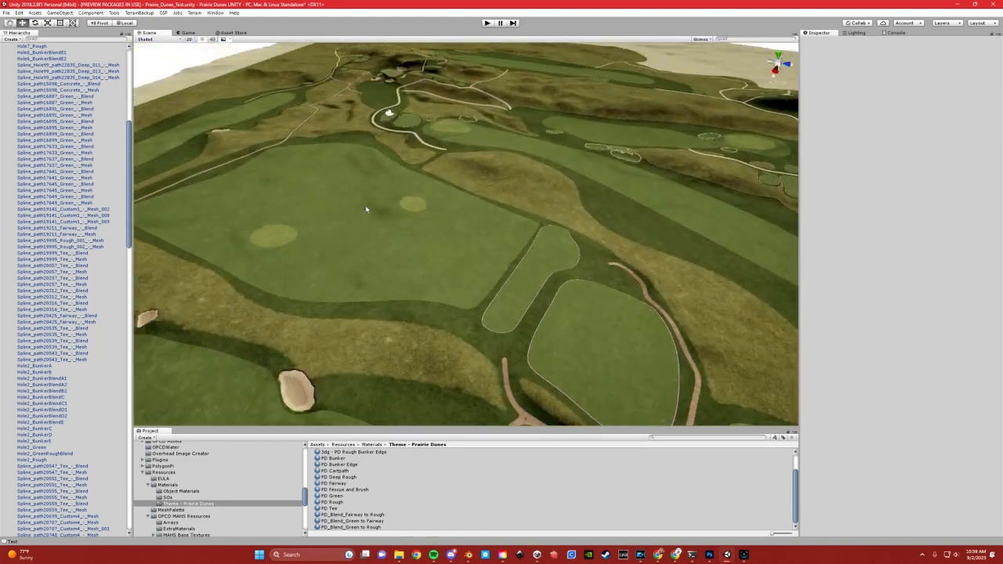
right_drag(407, 273, 484, 197)
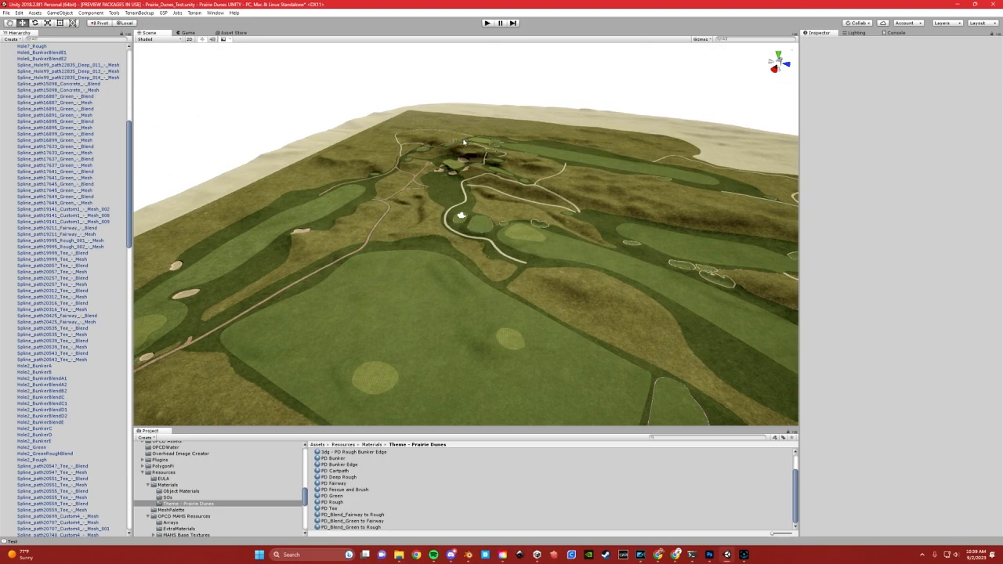
click(492, 154)
key(f)
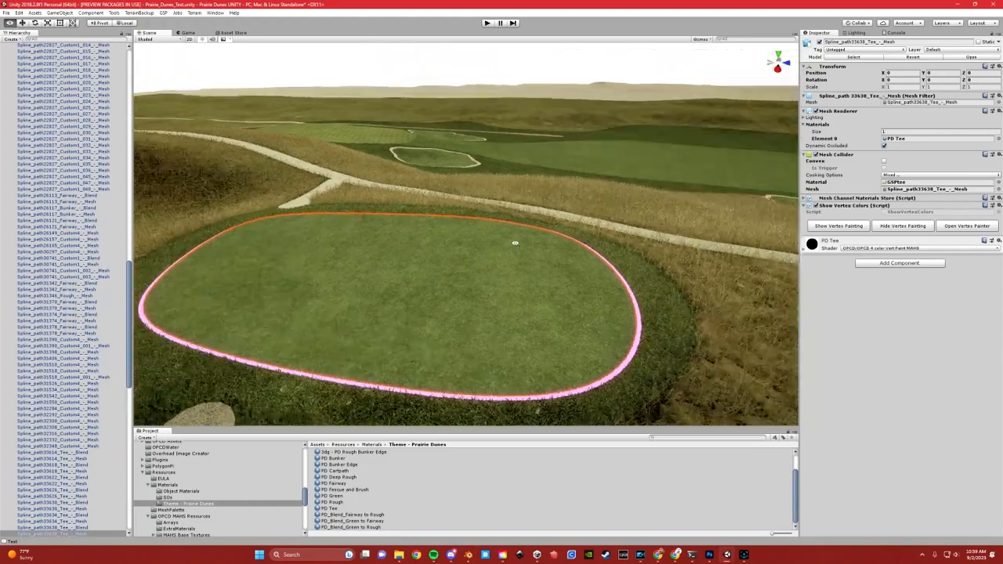
Apply the PD_Blend_Fairway to Rough material to the unshaded blend ring around the Spline_path33638 tee
right_drag(514, 242, 568, 245)
middle_drag(485, 253, 548, 251)
right_drag(540, 251, 666, 253)
middle_drag(435, 260, 653, 182)
right_drag(477, 231, 589, 235)
middle_drag(588, 235, 407, 186)
middle_drag(465, 381, 444, 266)
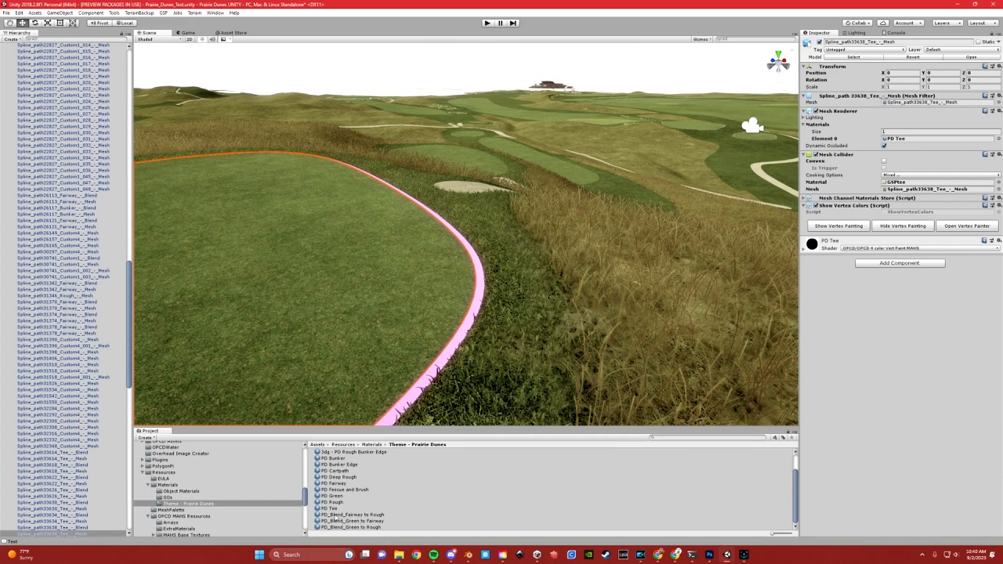
drag(333, 515, 470, 320)
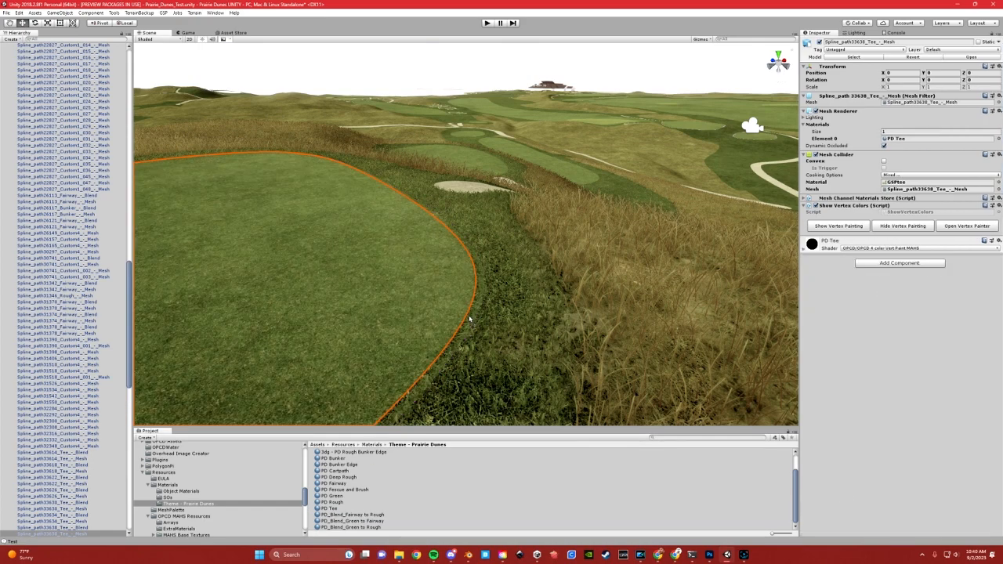
click(477, 266)
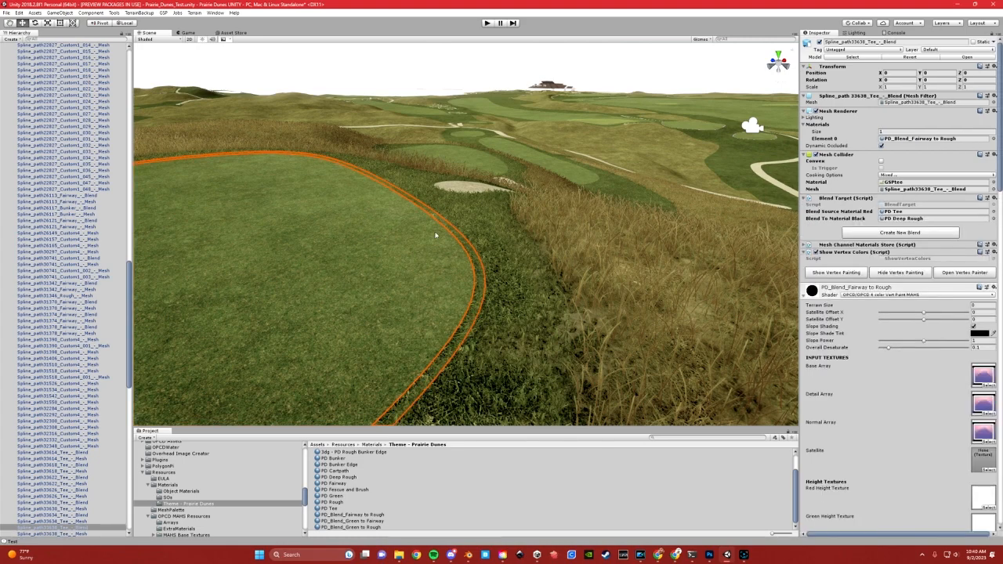
Examine the tee's edge where it blends into the deep rough, close up and from farther back
click(436, 85)
right_drag(451, 288, 408, 260)
middle_drag(423, 258, 395, 261)
scroll(507, 314, up, 2)
middle_drag(530, 325, 504, 288)
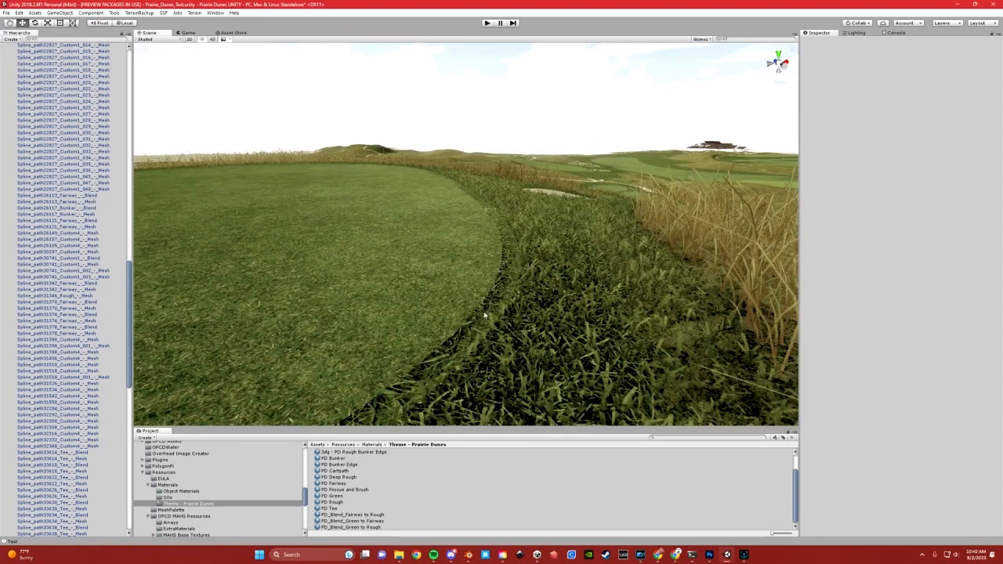
right_drag(443, 298, 455, 285)
middle_drag(454, 285, 506, 323)
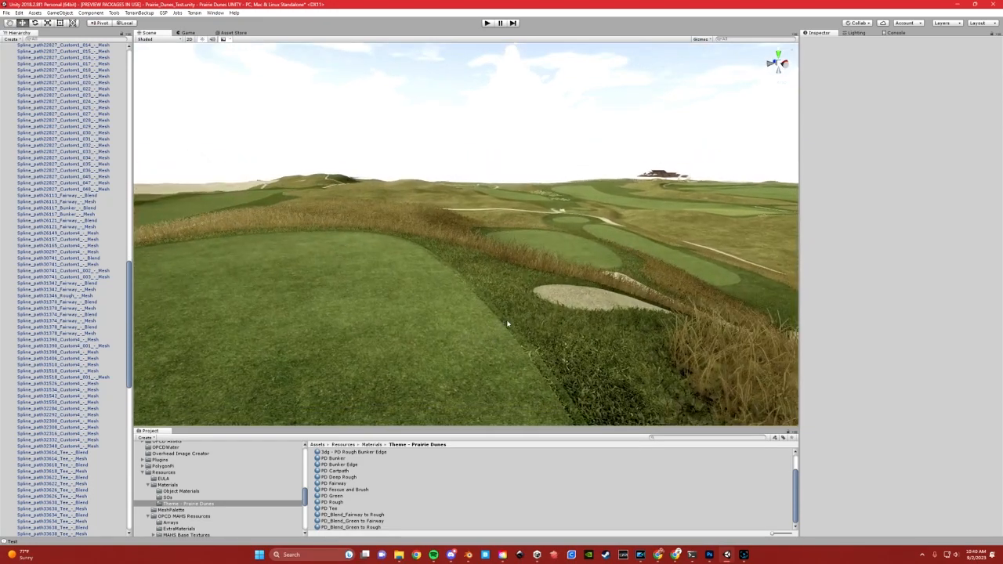
Add the grass rendering components to the Spline_path33638 tee blend mesh and assign 3dg - PD Rough Blend as its grass material
click(506, 320)
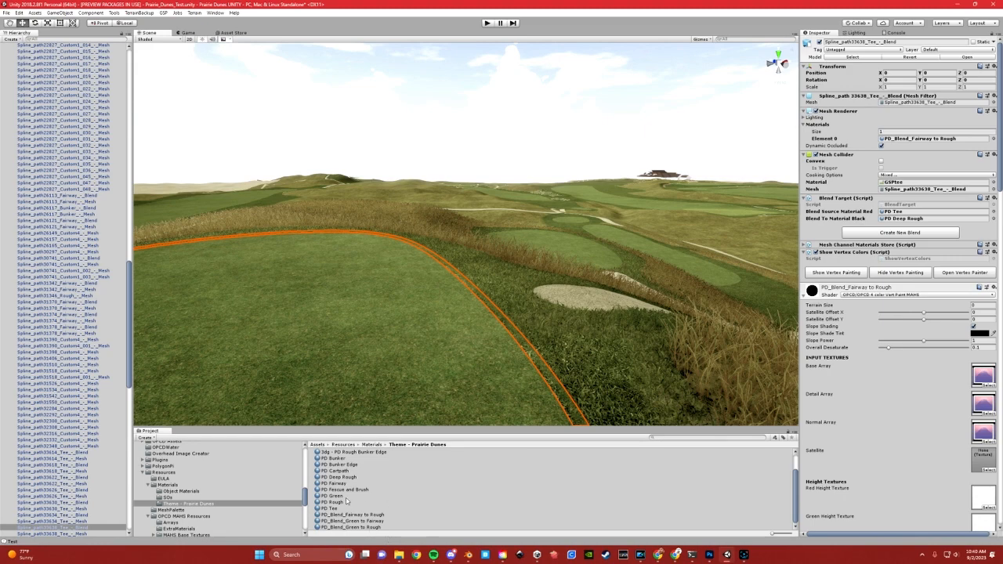
scroll(347, 490, up, 1)
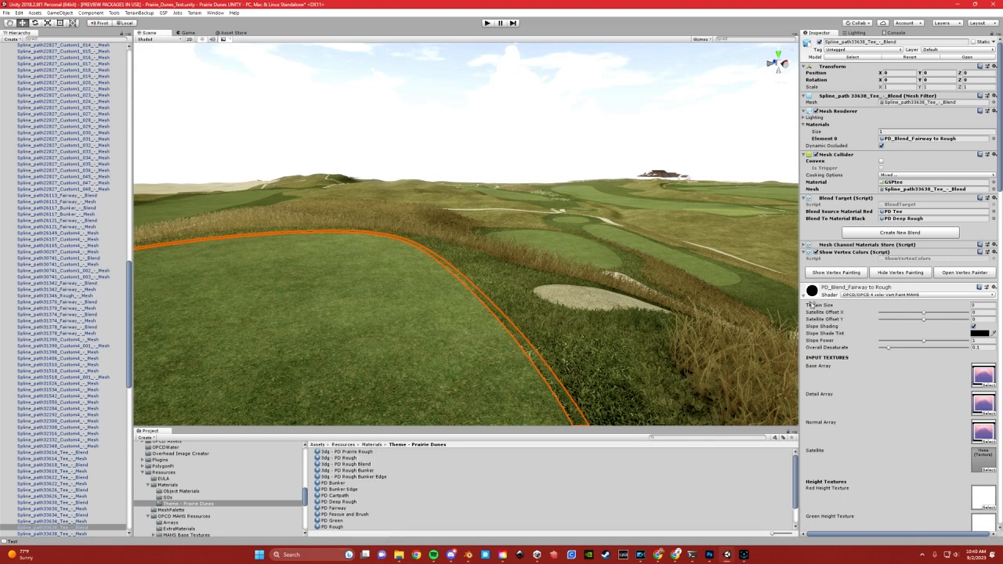
click(806, 294)
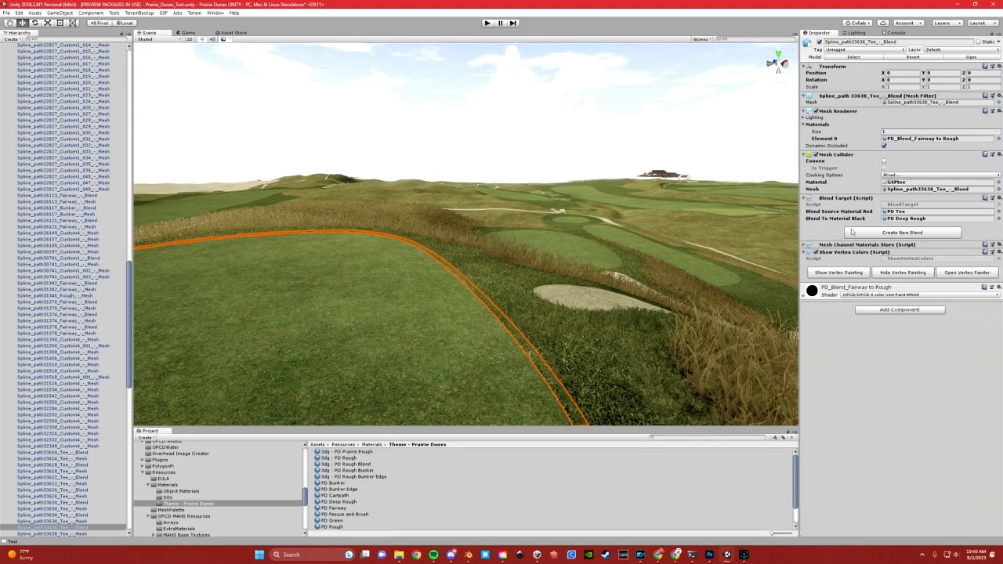
click(869, 312)
click(871, 363)
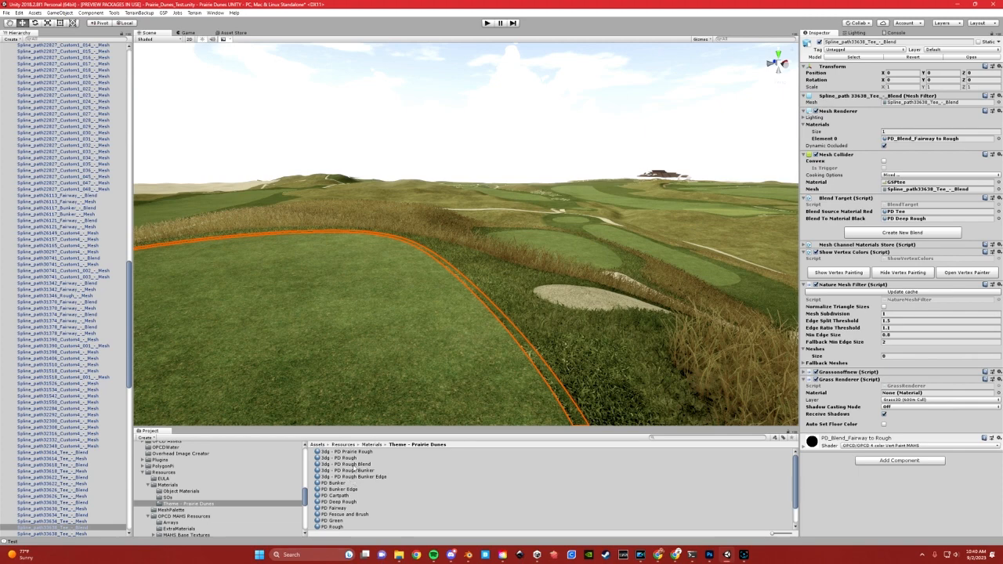
drag(345, 463, 897, 393)
click(547, 169)
Examine the rendered blend grass along the tee's edge from several distances and directions
middle_drag(482, 217, 454, 163)
right_drag(457, 198, 472, 234)
middle_drag(472, 234, 485, 241)
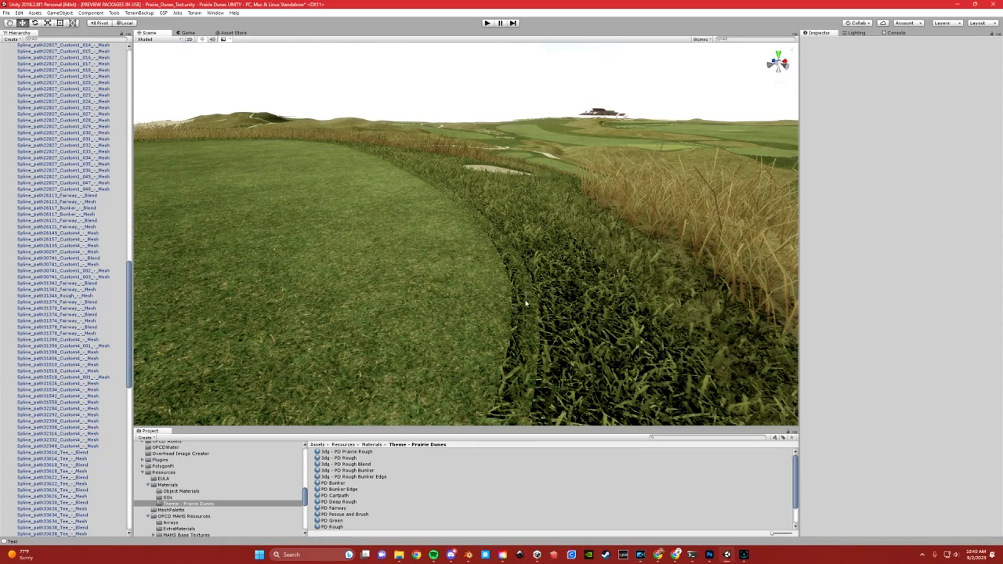
middle_drag(535, 299, 530, 308)
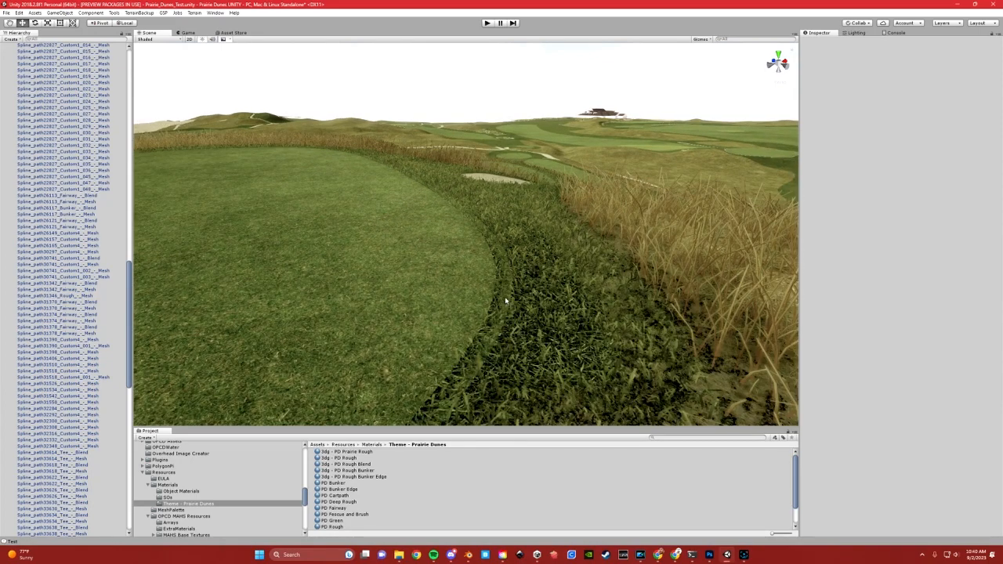
middle_drag(517, 291, 364, 291)
middle_drag(468, 293, 447, 315)
right_drag(447, 316, 405, 318)
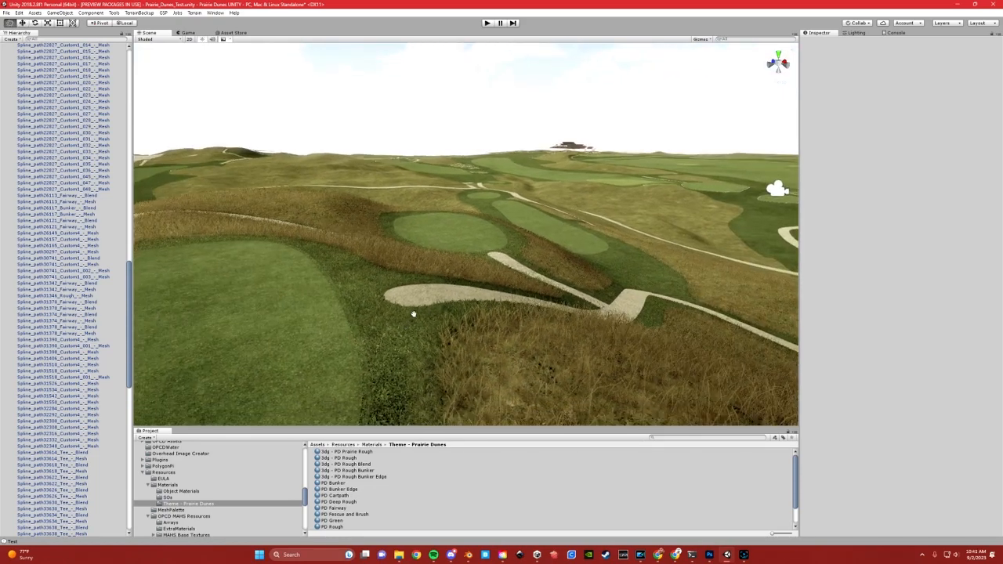
middle_drag(405, 319, 436, 305)
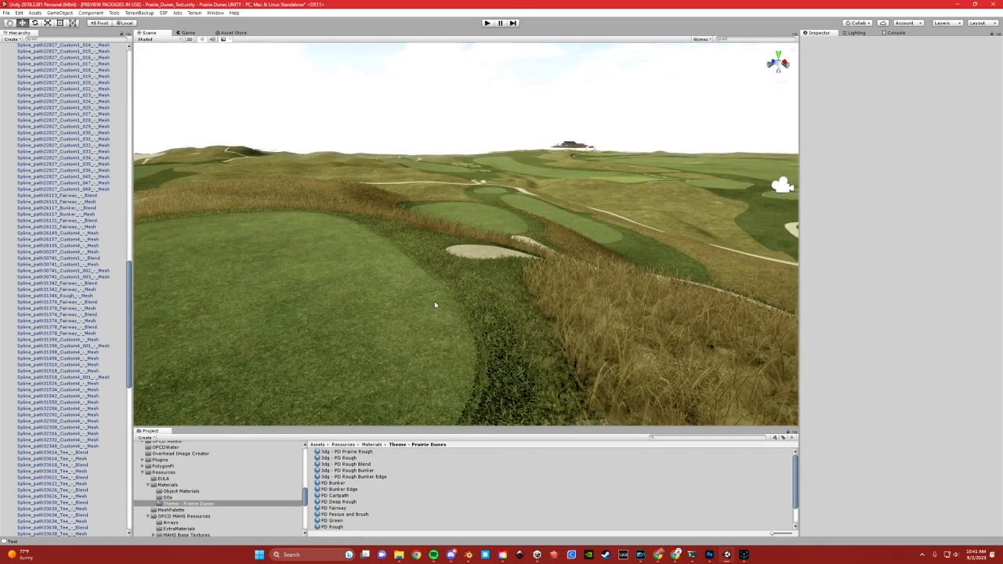
Switch to Blender and open the Spline_path33638 tee blend mesh in Edit Mode
key(alt+Tab)
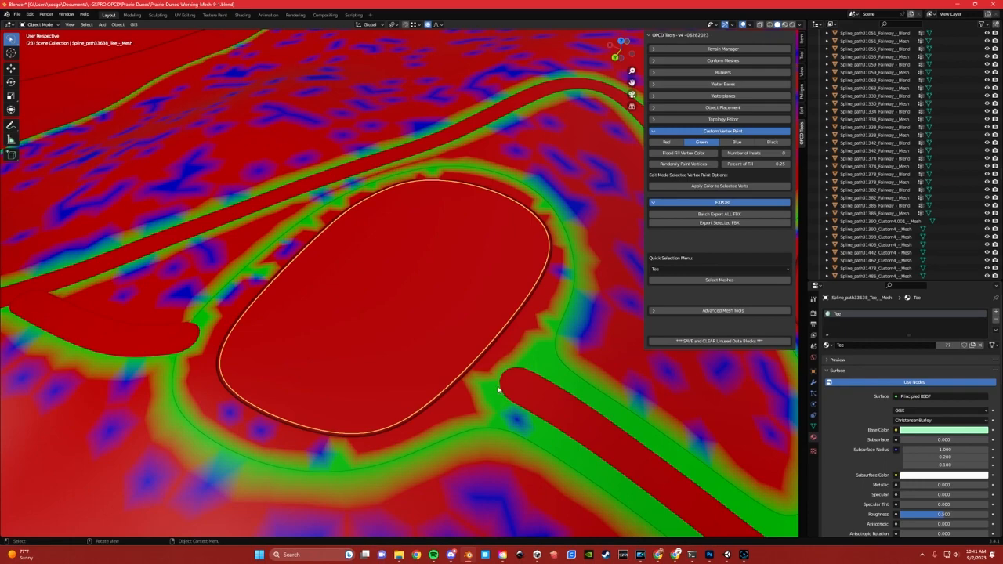
middle_drag(476, 370, 520, 360)
scroll(483, 382, up, 5)
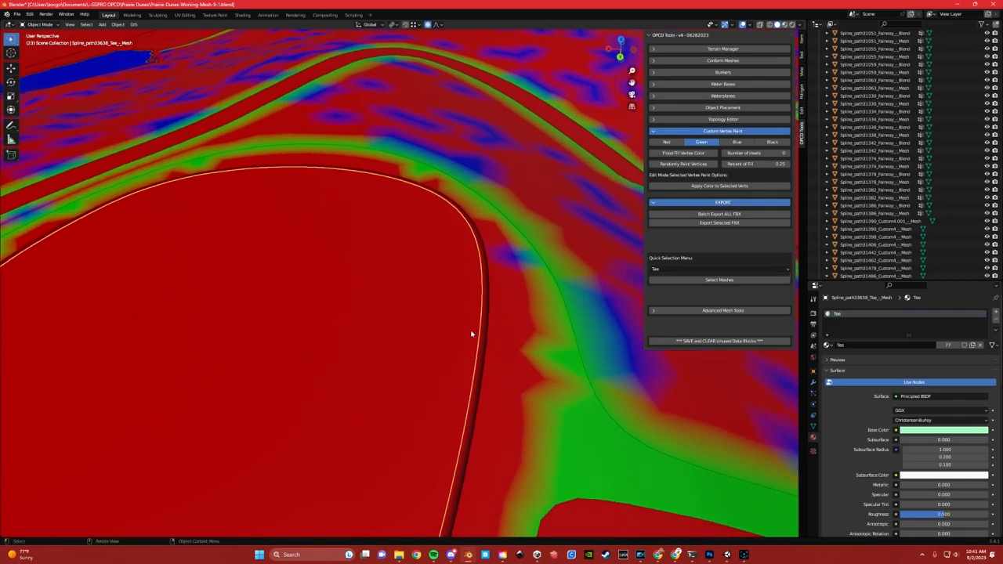
middle_drag(496, 358, 513, 338)
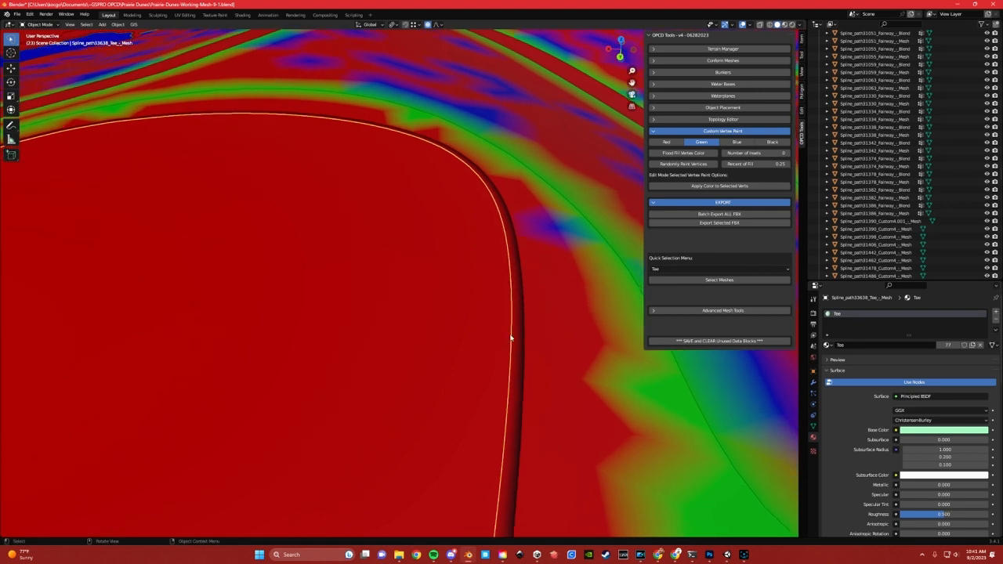
click(520, 339)
key(Tab)
click(493, 337)
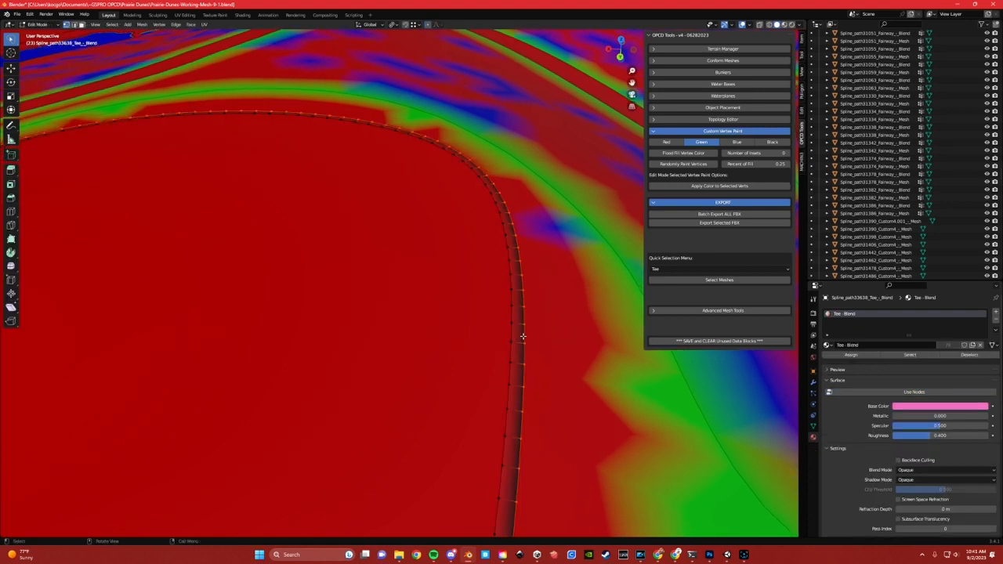
Paint the vertices of the blend ring's outer edge loop red and those of its inner edge loop black
alt+click(535, 323)
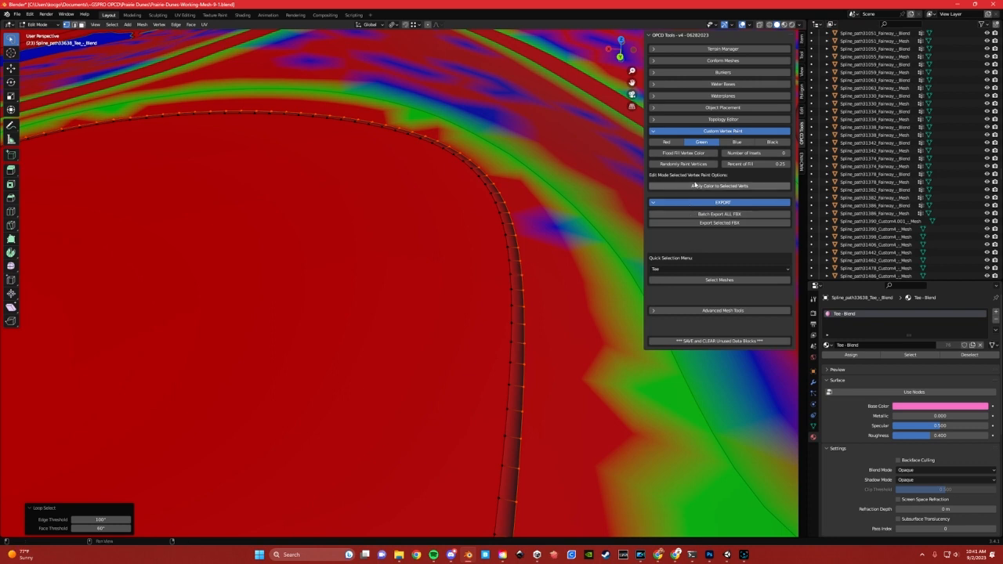
click(666, 141)
click(697, 185)
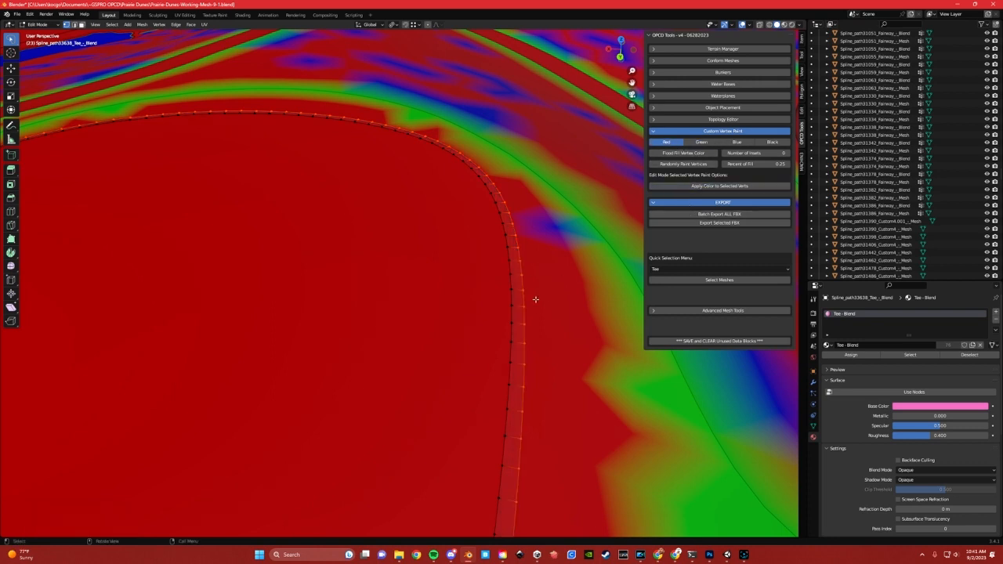
click(764, 142)
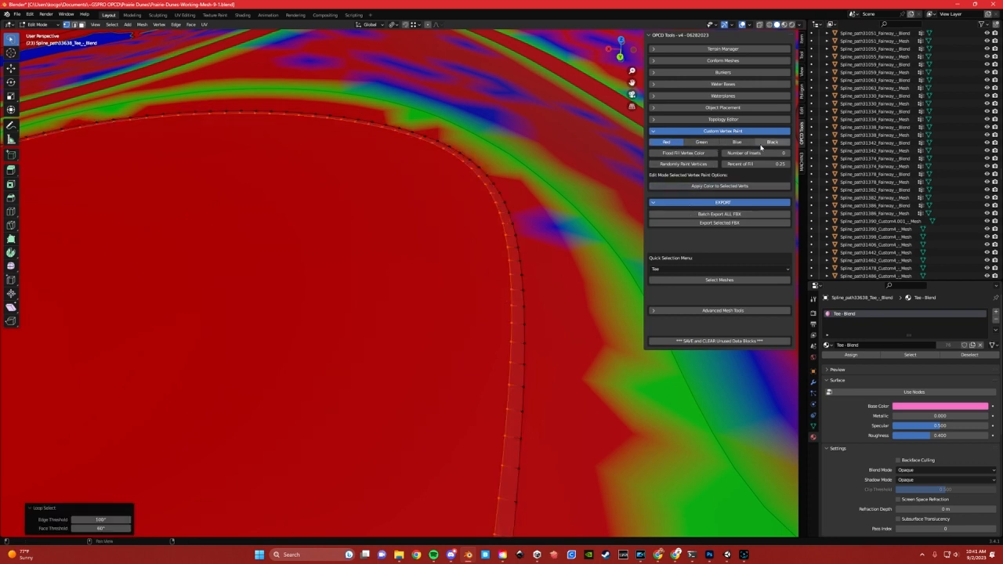
click(697, 186)
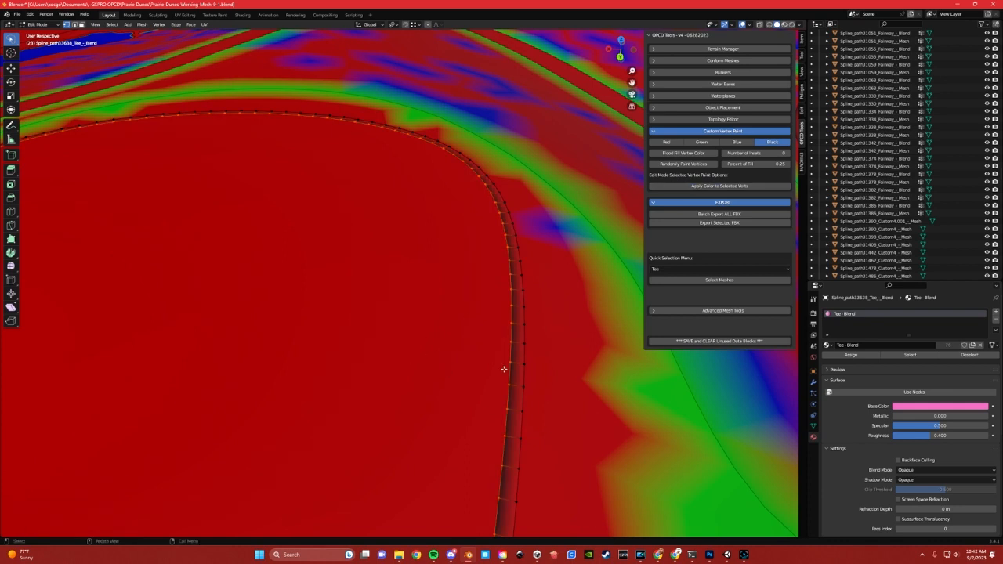
Insert one centred loop cut along the tee's blend ring and paint its vertices green
key(ctrl+r)
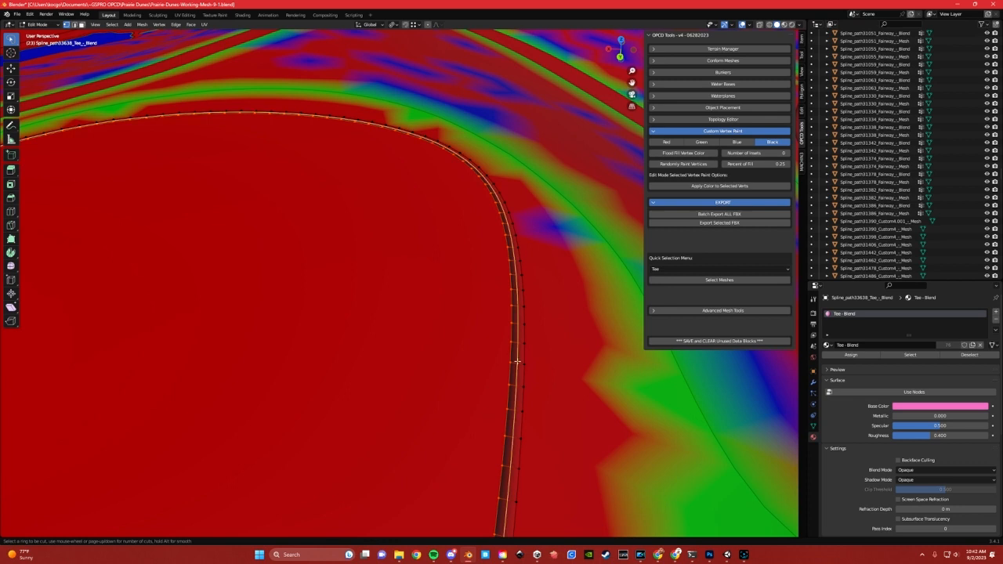
click(516, 361)
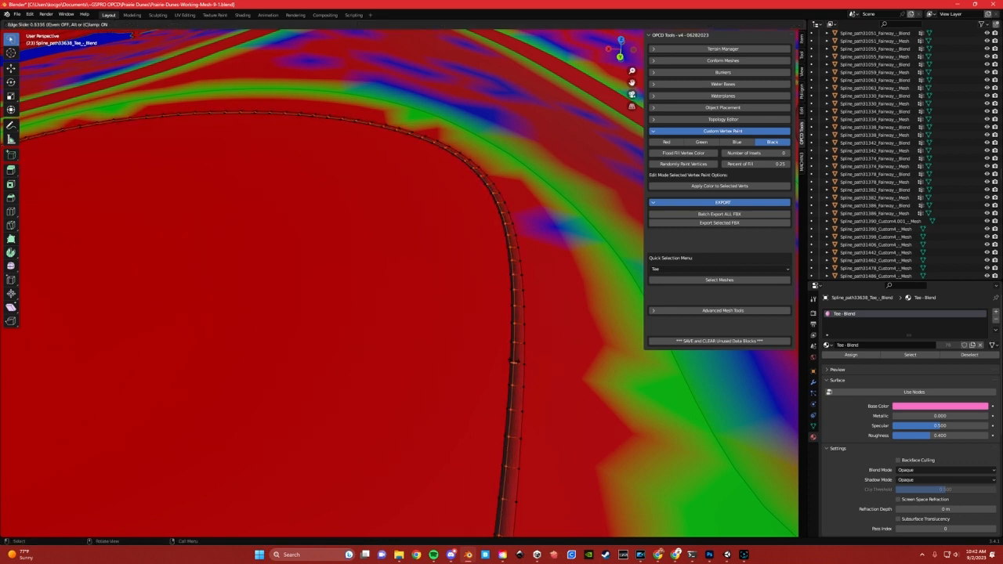
right_click(517, 361)
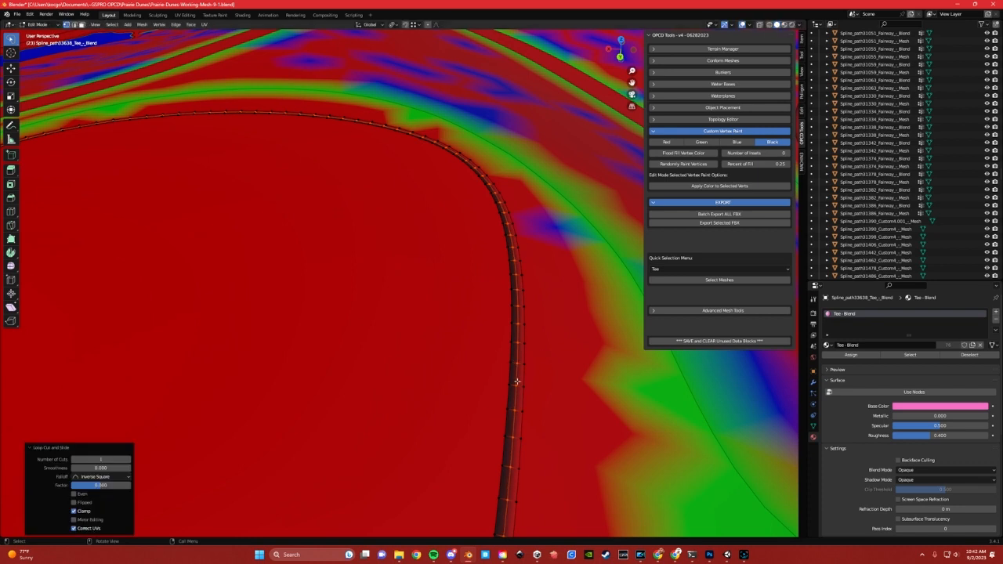
click(702, 143)
click(711, 186)
Return to Object Mode and export the selected tee blend mesh as FBX
key(ctrl+Tab)
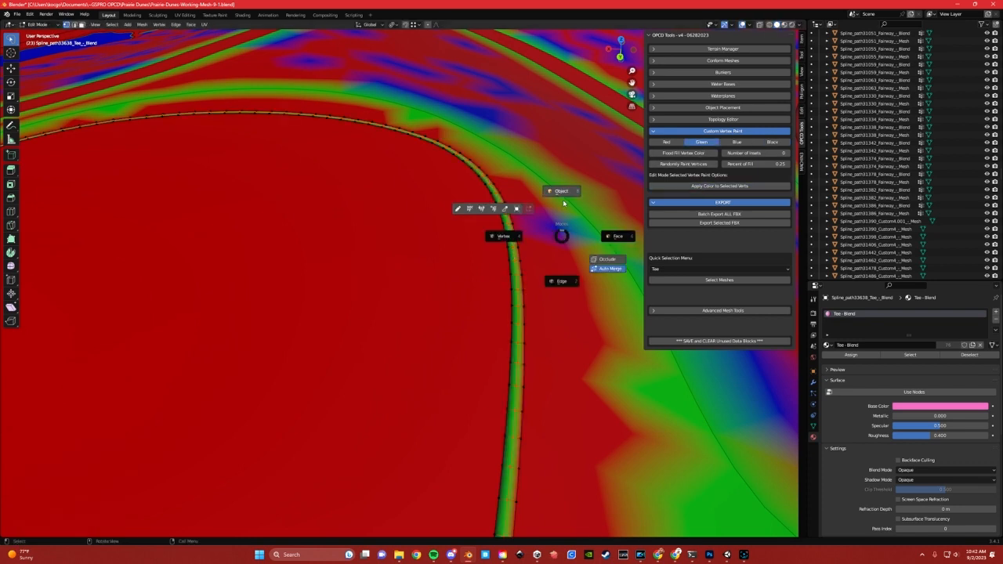
click(562, 193)
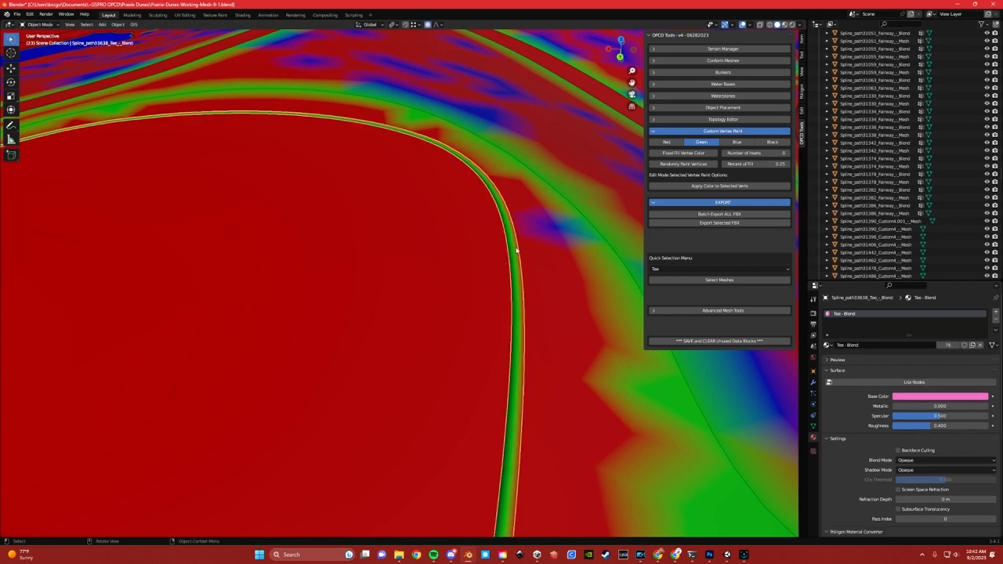
click(683, 224)
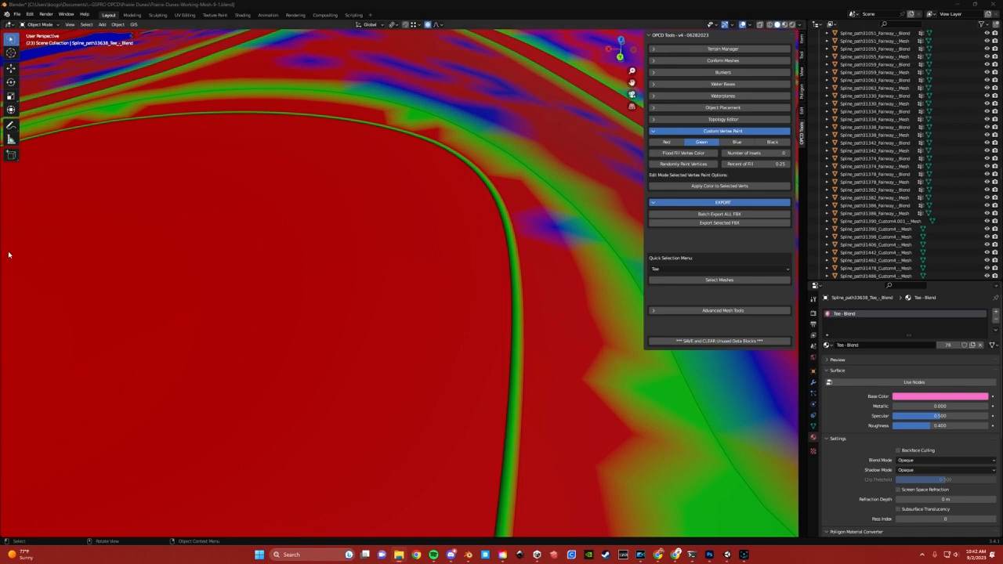
Switch to Unity and examine the tee and its rough surround, both close up and from above
click(727, 555)
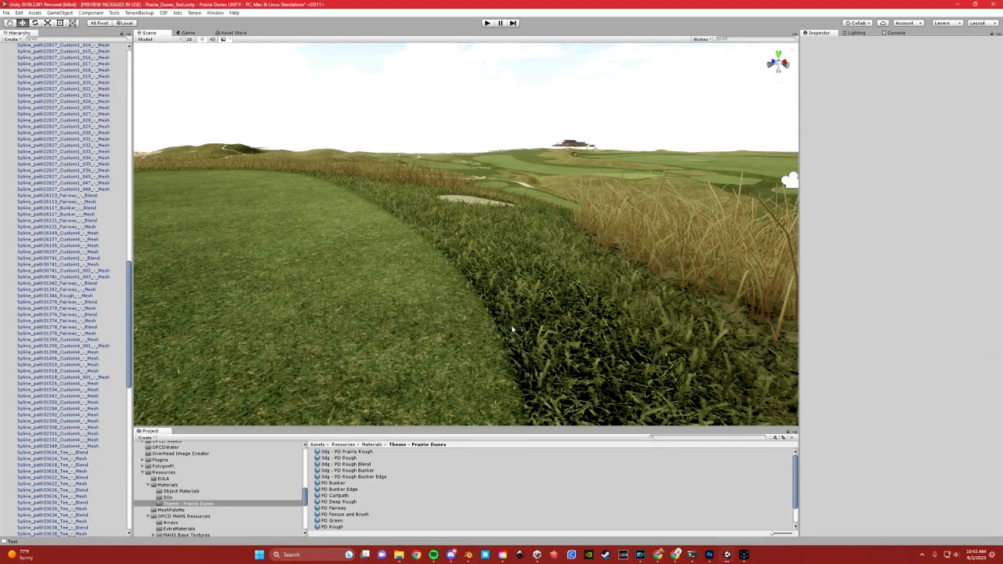
scroll(404, 281, down, 6)
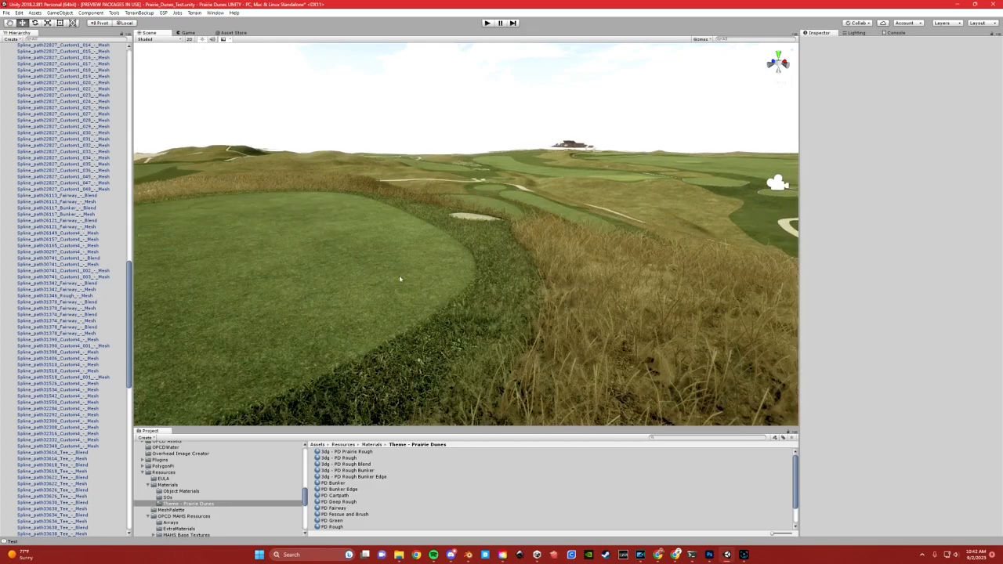
mouse_move(376, 240)
middle_down()
mouse_move(499, 296)
mouse_move(425, 279)
mouse_move(373, 247)
mouse_move(388, 249)
middle_up()
middle_drag(472, 224, 457, 242)
right_drag(457, 243, 450, 240)
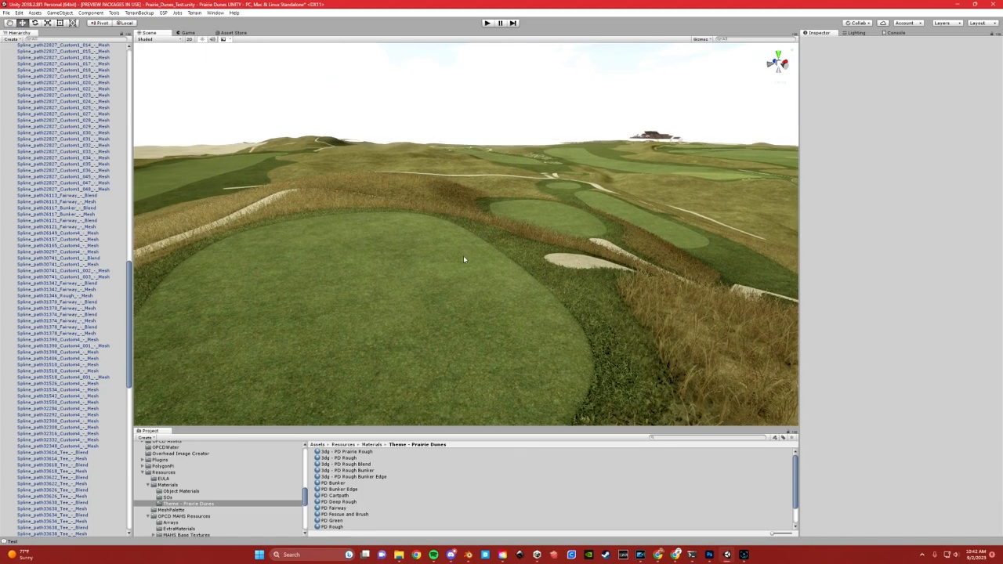
scroll(554, 296, down, 5)
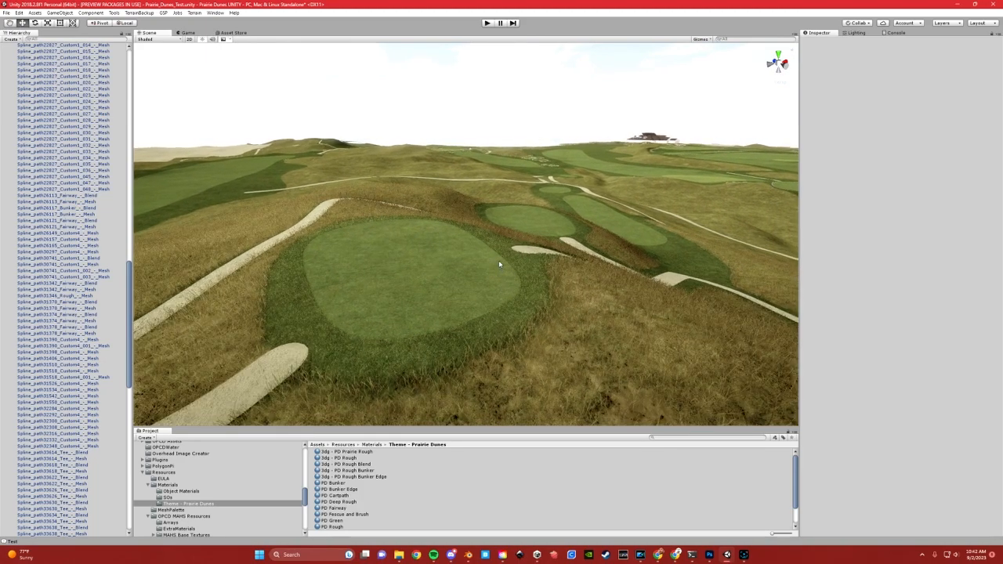
Review the shader settings of the 3dg - PD Rough Blend grass material
click(362, 465)
scroll(903, 304, down, 5)
scroll(896, 266, up, 5)
scroll(895, 252, down, 5)
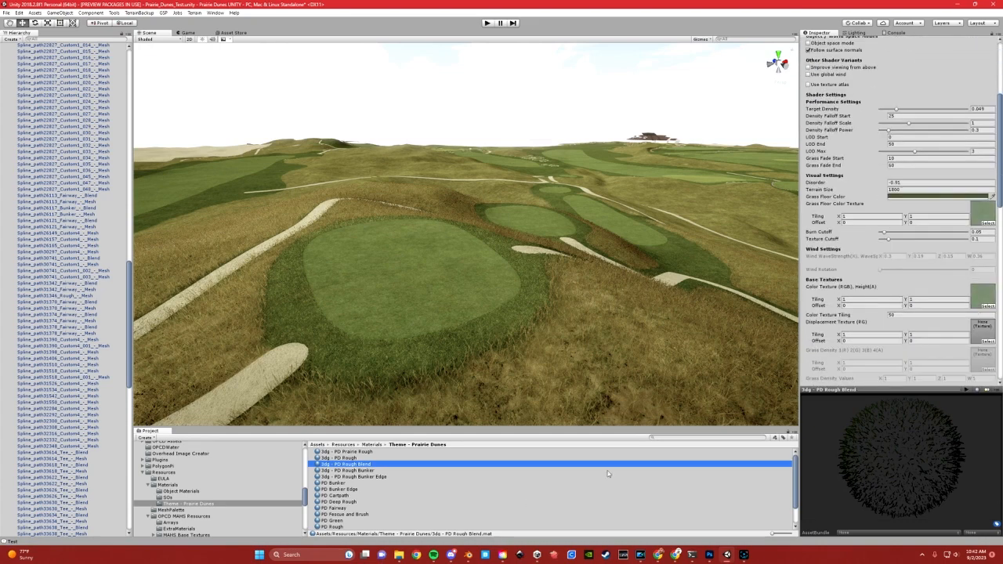
scroll(376, 517, down, 2)
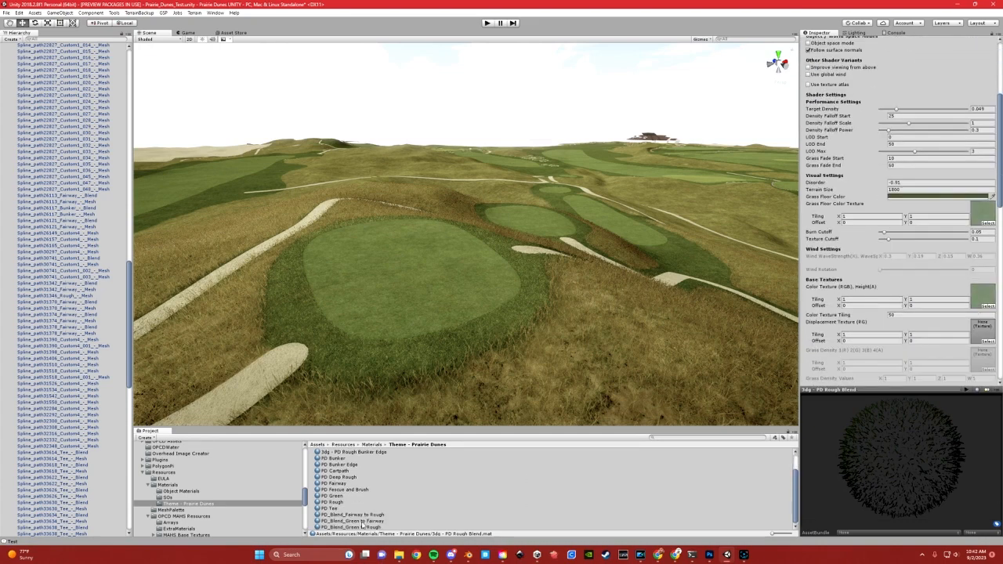
Set the Green Overall Color Strength of the PD_Blend_Fairway to Rough material to 2.32
click(366, 514)
scroll(936, 268, down, 4)
scroll(936, 268, down, 7)
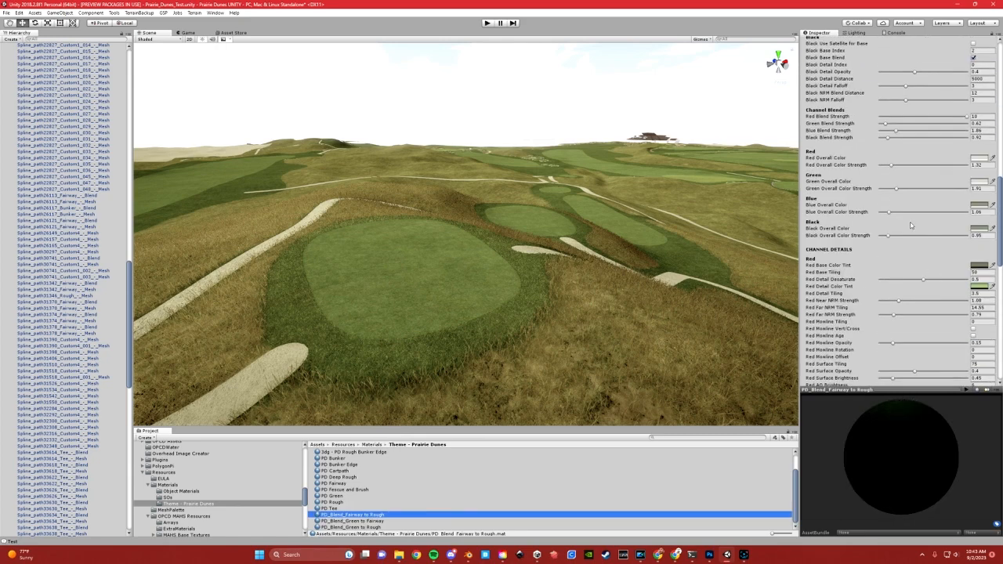
click(897, 190)
mouse_move(917, 187)
mouse_down()
mouse_move(873, 192)
mouse_move(914, 188)
mouse_move(898, 192)
mouse_up()
drag(902, 190, 900, 191)
scroll(544, 268, down, 5)
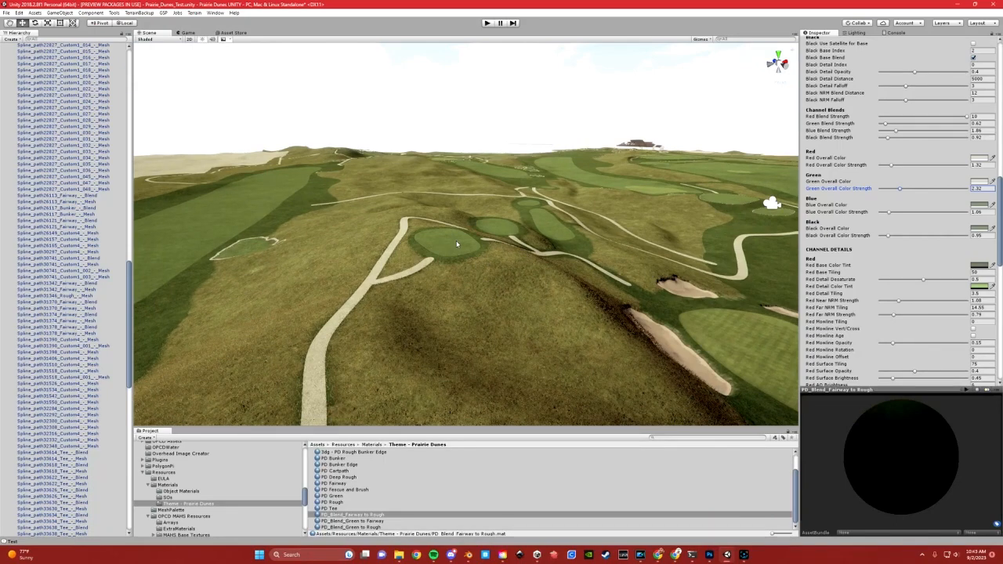
Undo the last Green Overall Color Strength change and clear the material selection
scroll(459, 248, up, 5)
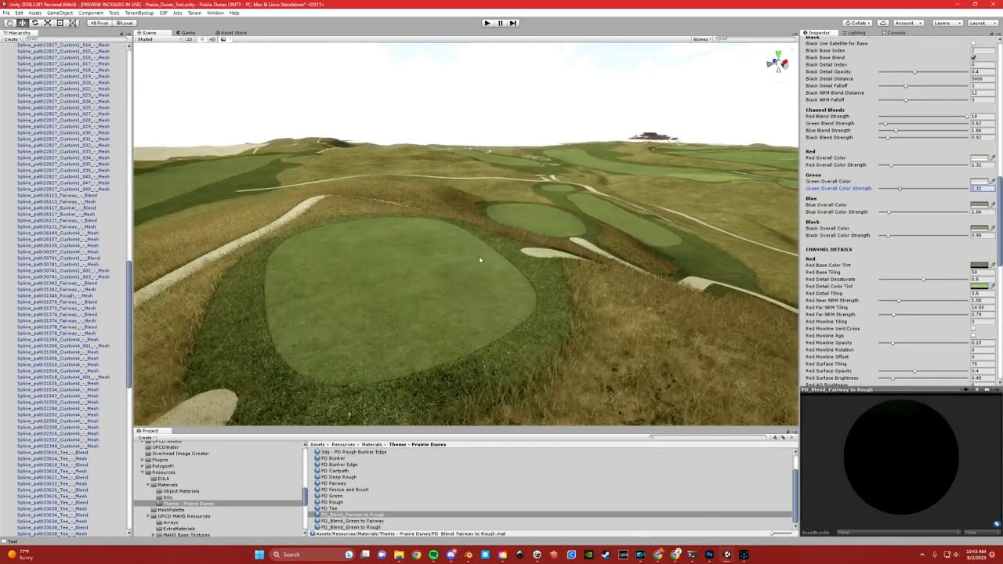
key(ctrl+z)
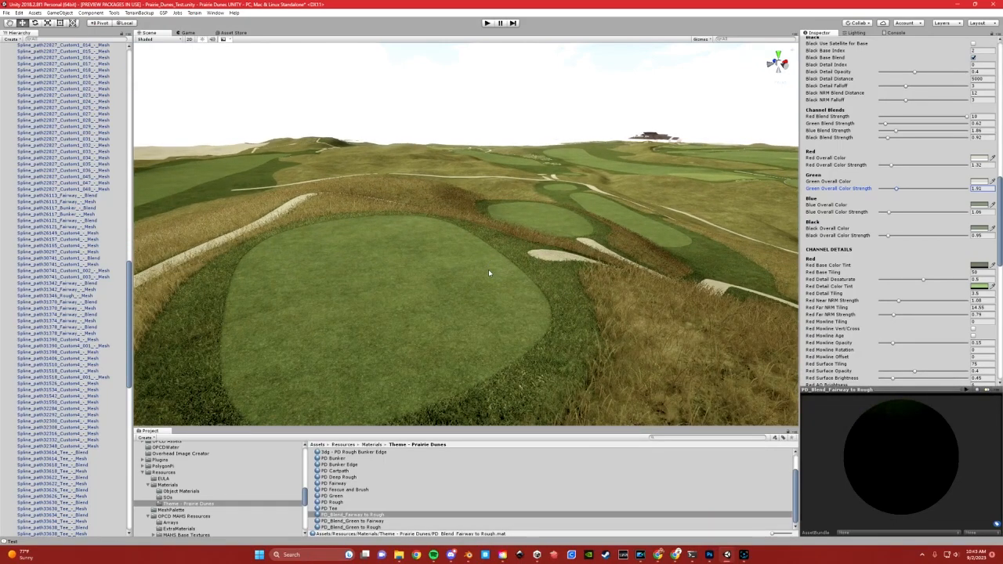
click(455, 114)
Examine the tee, its rough surround and the adjoining cart path up close and from above
scroll(470, 243, up, 2)
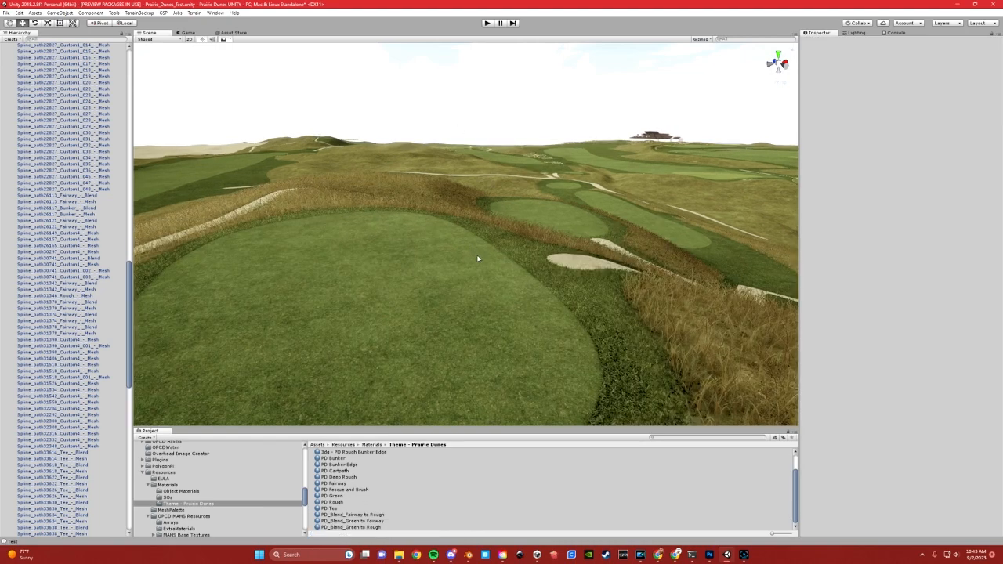
middle_drag(473, 250, 559, 243)
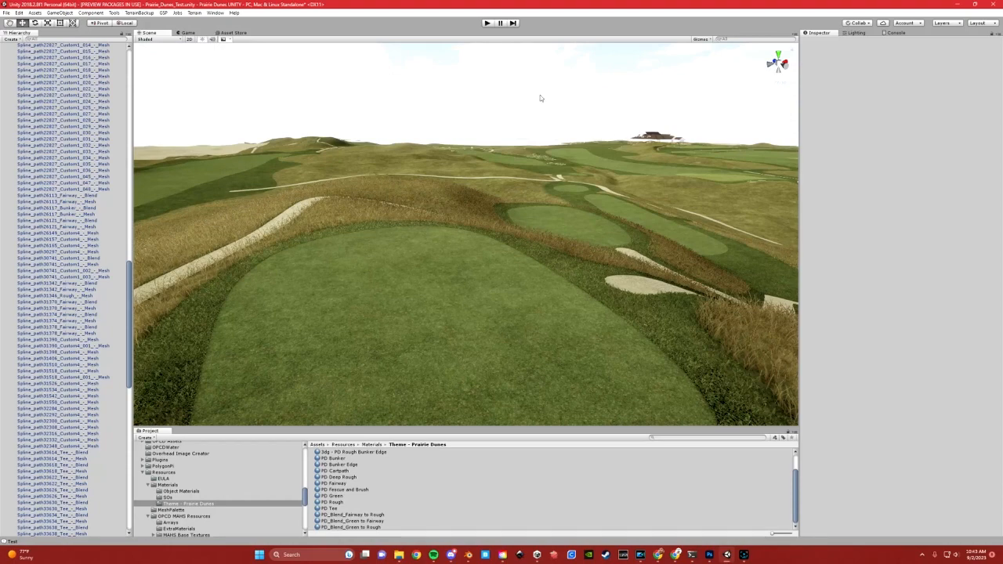
right_drag(524, 110, 490, 203)
right_drag(494, 359, 522, 340)
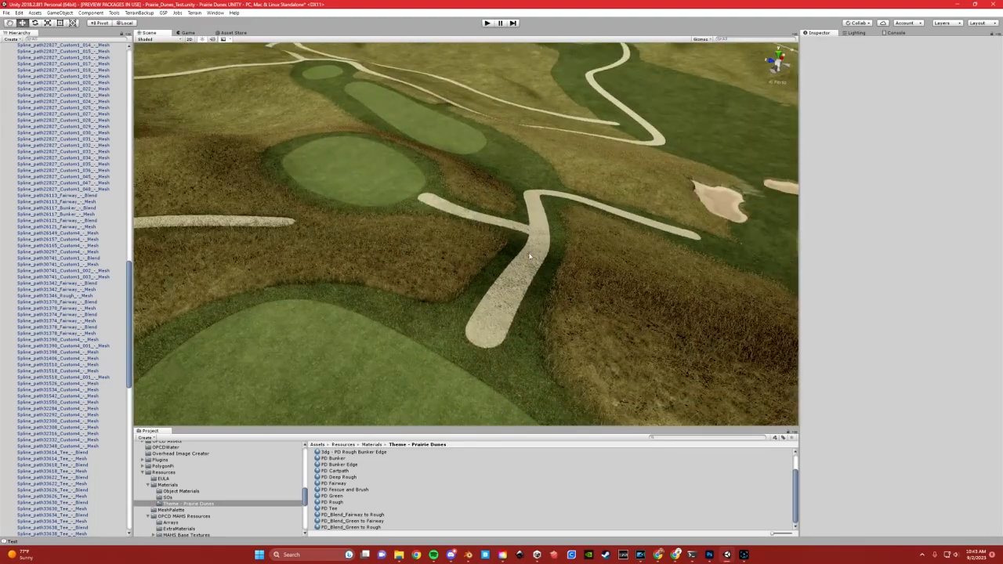
middle_drag(522, 268, 488, 226)
scroll(481, 364, up, 3)
scroll(454, 289, up, 1)
scroll(452, 290, down, 2)
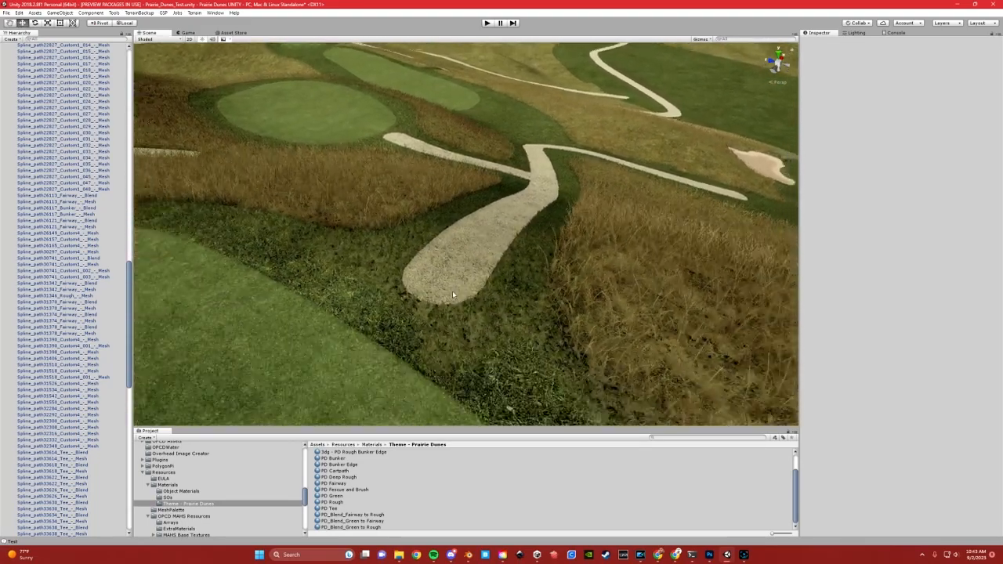
right_drag(461, 282, 448, 253)
middle_drag(448, 253, 400, 242)
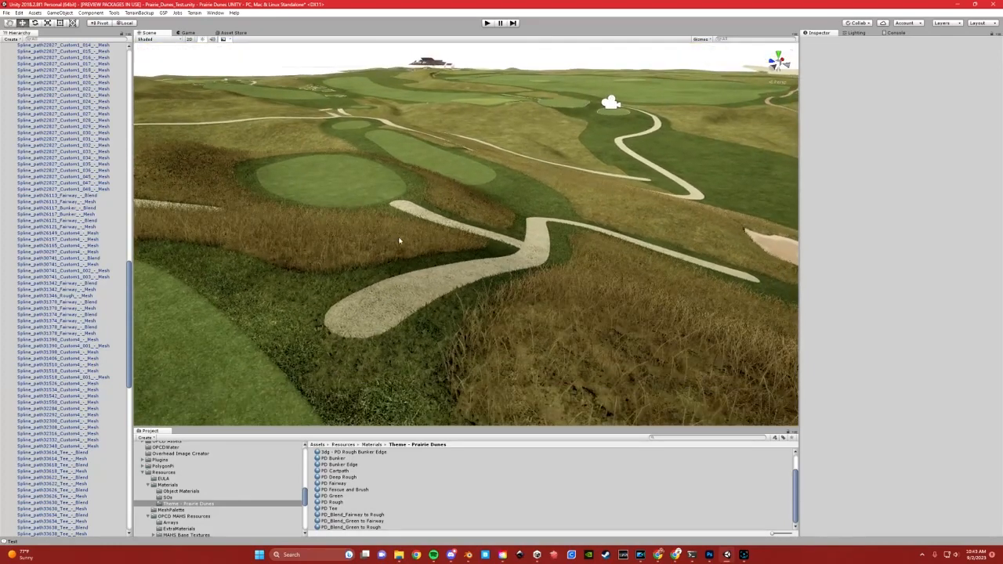
scroll(385, 334, up, 1)
scroll(385, 334, up, 1)
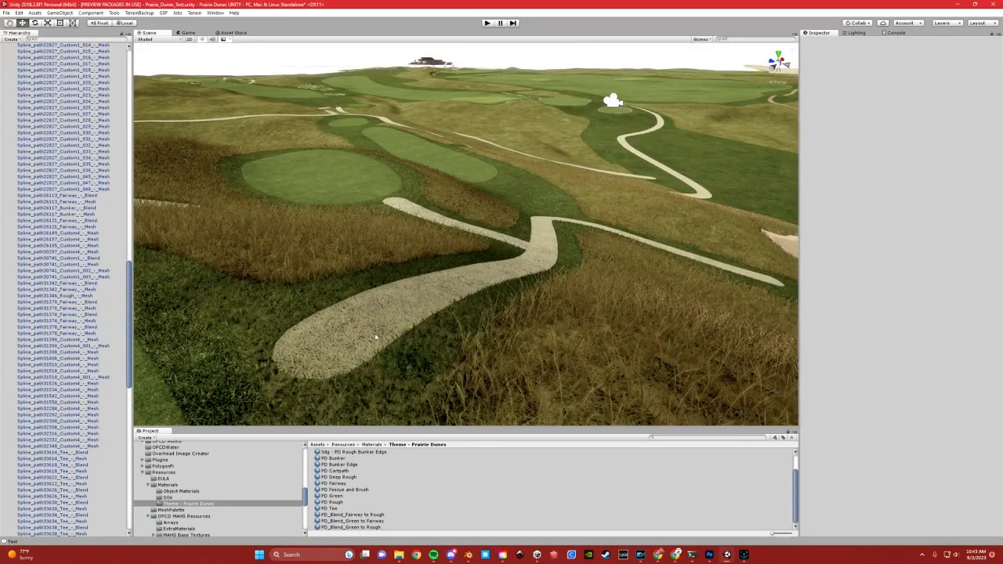
right_drag(358, 336, 339, 349)
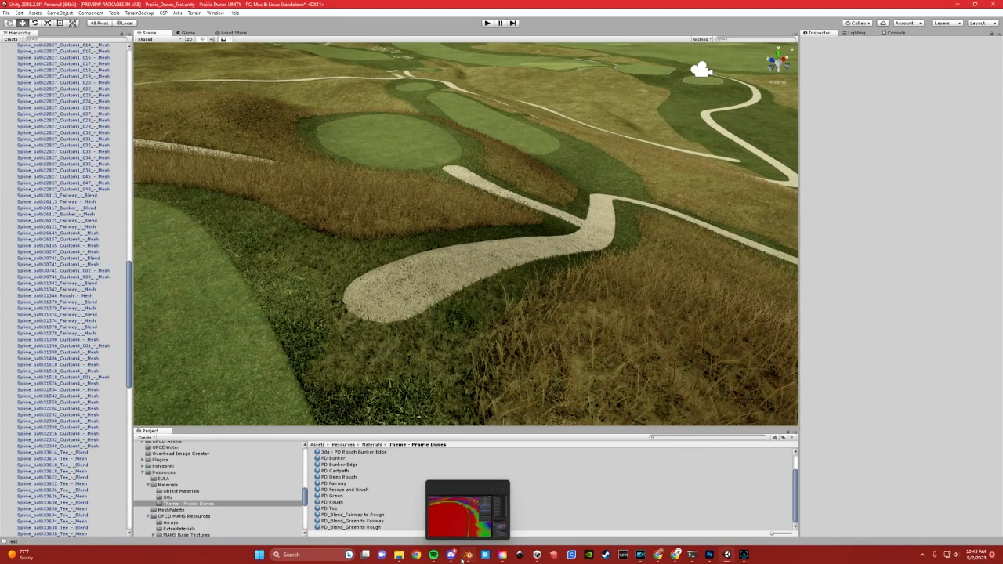
Switch to Blender and join the two connecting cart path meshes beside the tee into one object
click(467, 555)
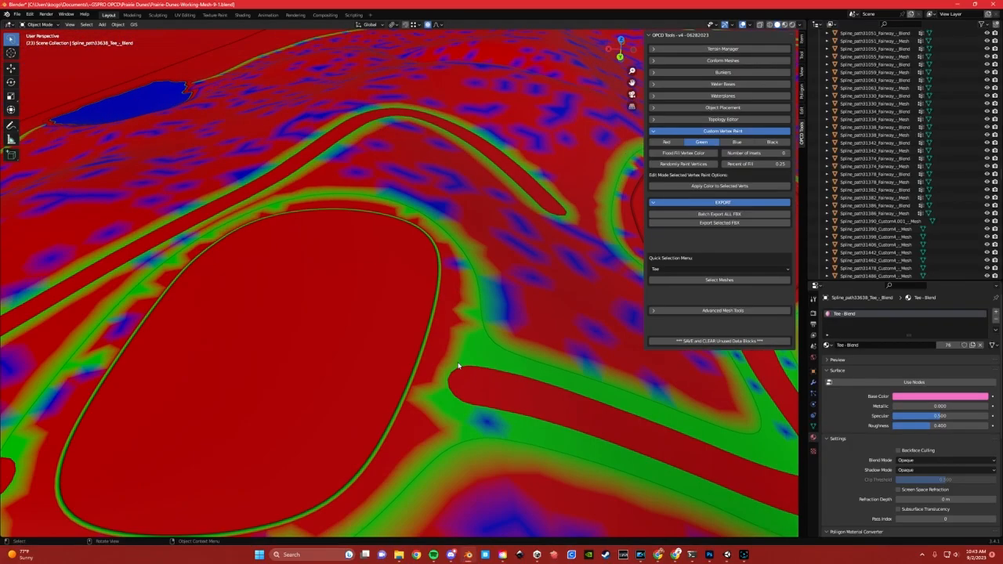
right_click(466, 382)
right_click(519, 384)
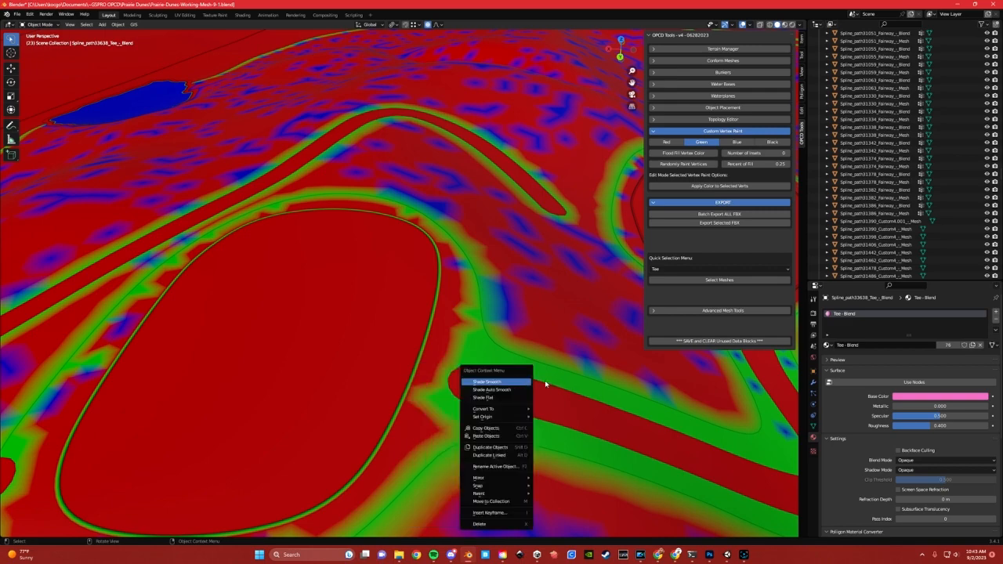
middle_drag(497, 374, 436, 343)
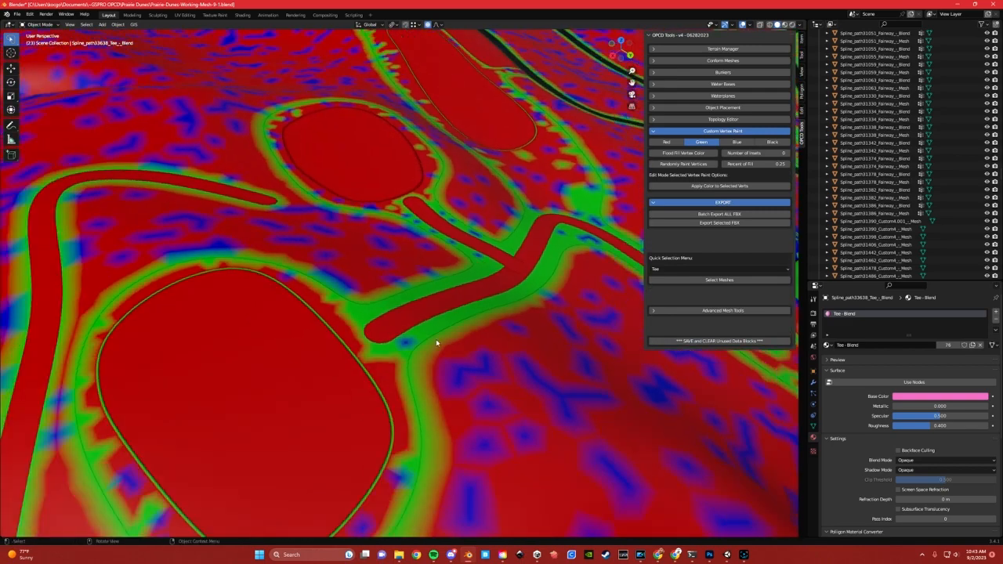
click(506, 261)
click(532, 255)
shift+middle_drag(532, 255, 339, 273)
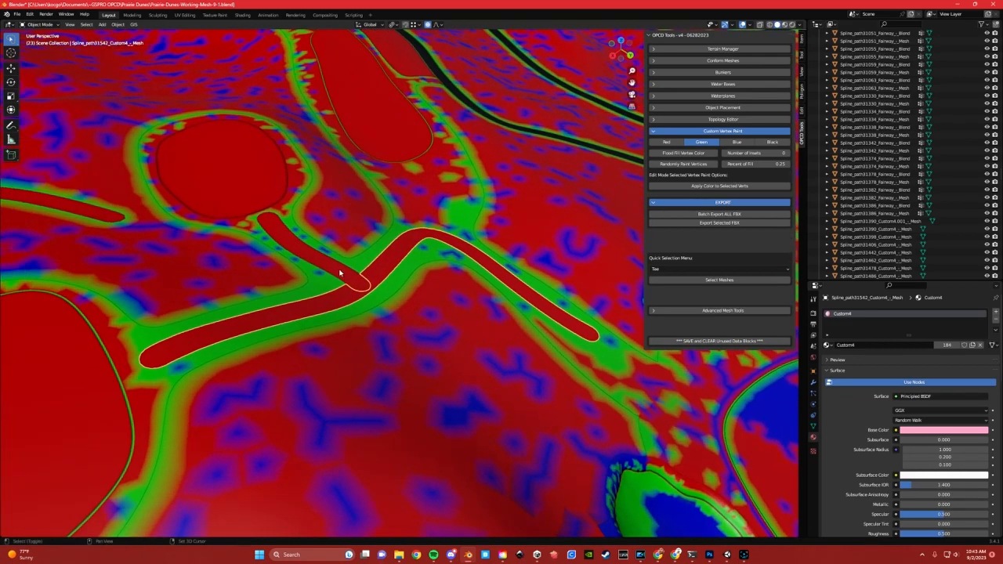
click(386, 338)
scroll(337, 282, up, 3)
shift+middle_drag(300, 312, 432, 292)
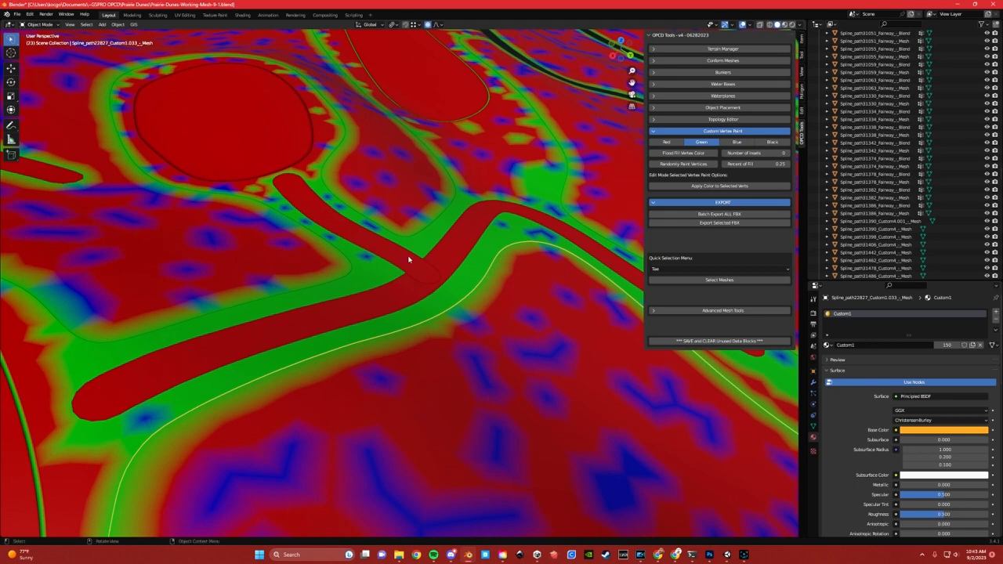
click(439, 249)
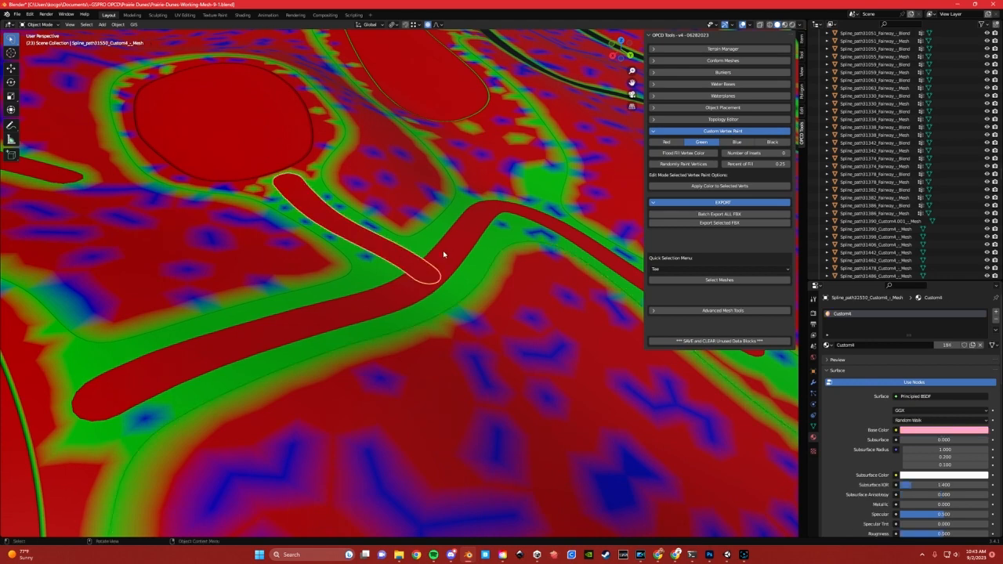
click(450, 270)
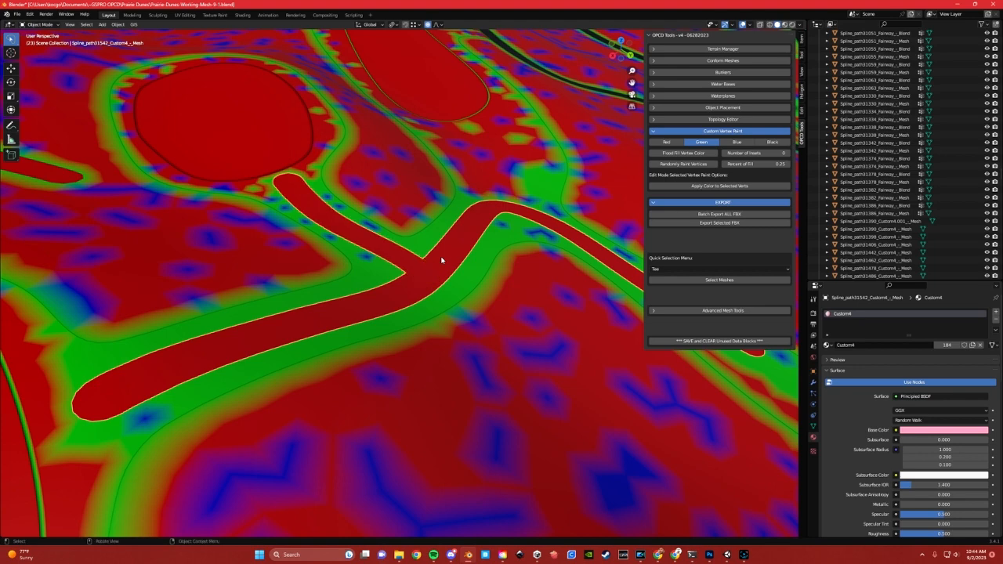
Merge all vertices of the joined cart path by distance in Edit Mode, and return to Object Mode
key(Tab)
click(385, 259)
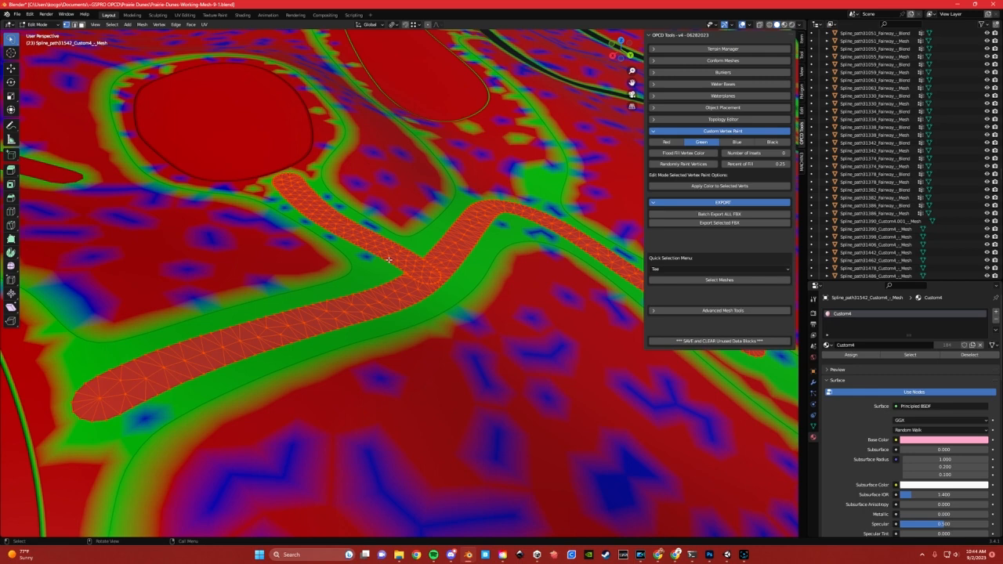
key(m)
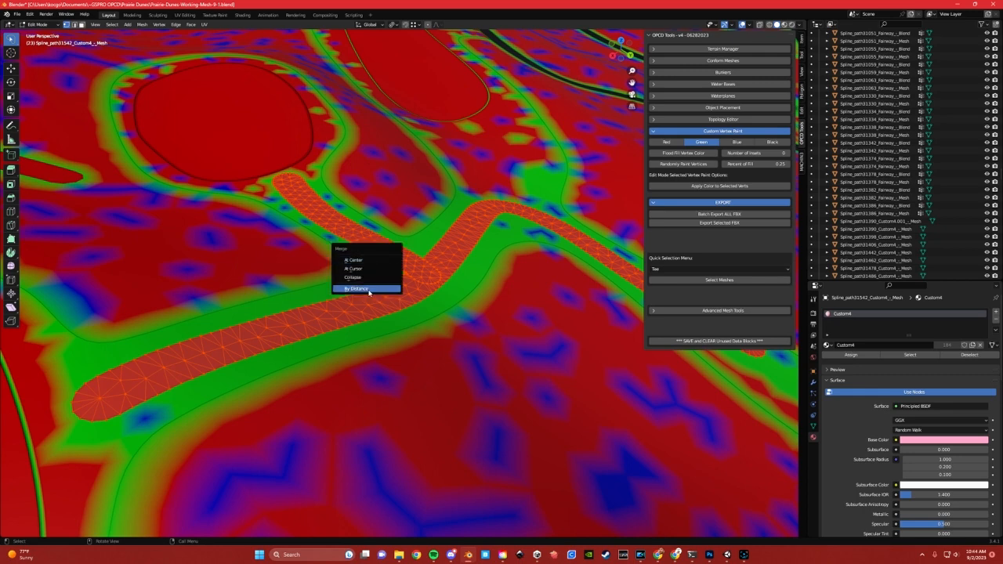
click(367, 288)
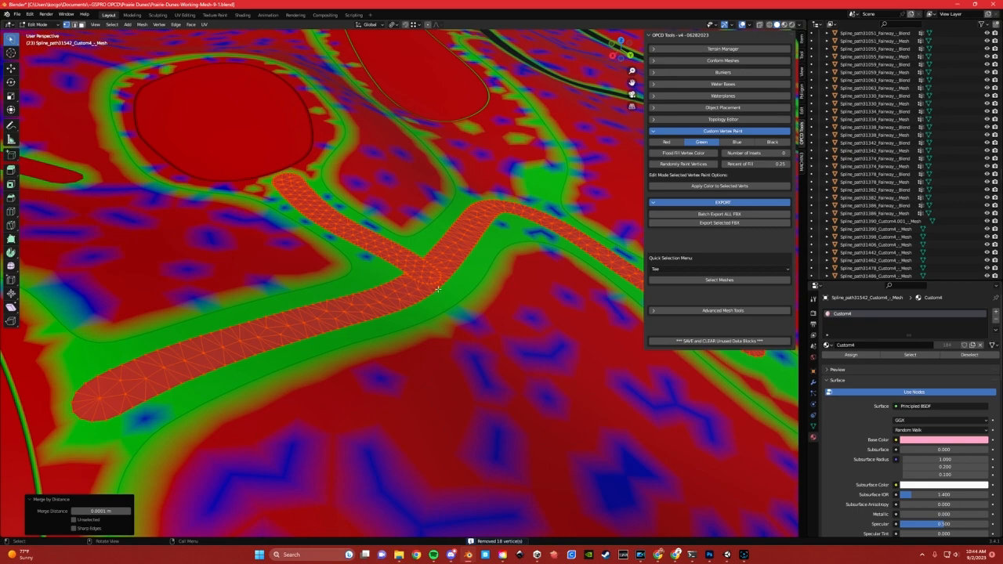
scroll(438, 289, up, 3)
key(Tab)
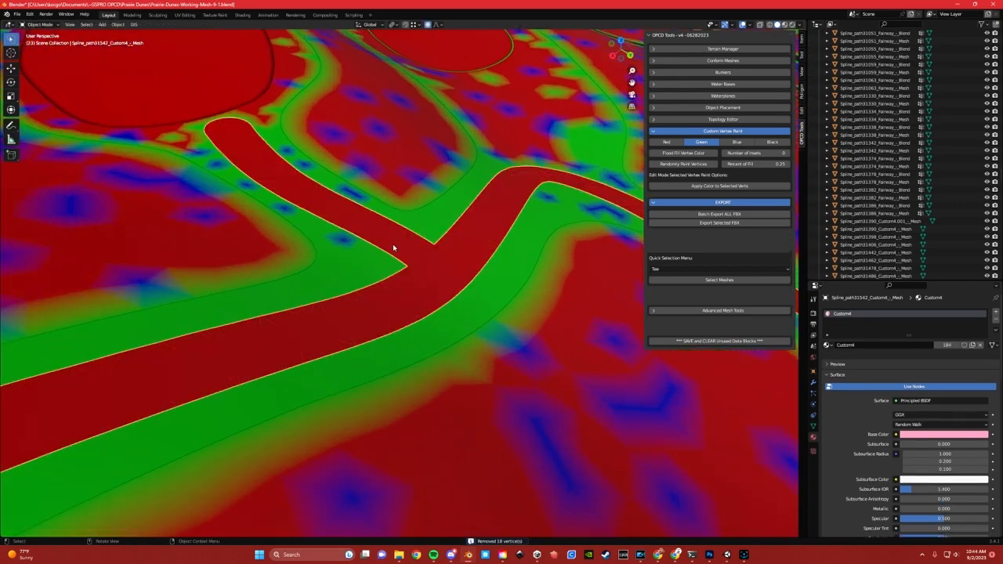
Enter Edit Mode on the joined cart path and loop-select the outer edge of its main path
scroll(395, 274, down, 3)
scroll(397, 279, down, 3)
middle_drag(410, 284, 434, 289)
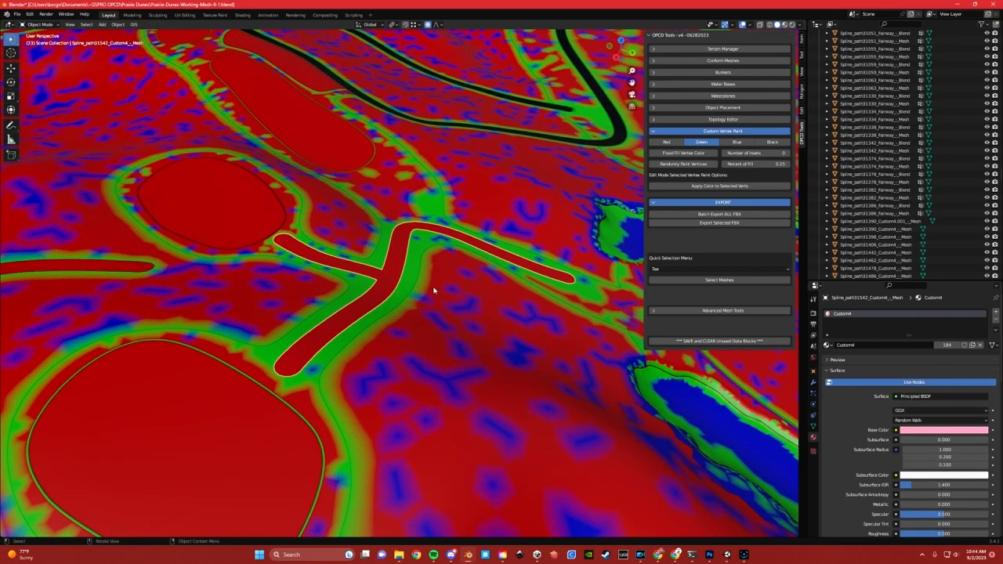
scroll(431, 289, up, 4)
shift+middle_drag(325, 301, 435, 217)
middle_drag(354, 311, 394, 273)
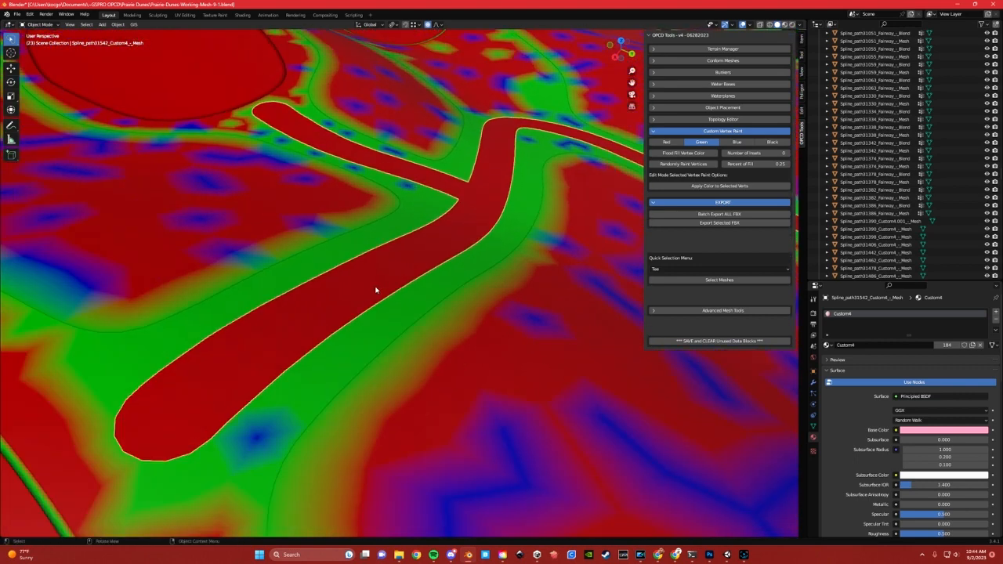
scroll(359, 294, up, 2)
key(Tab)
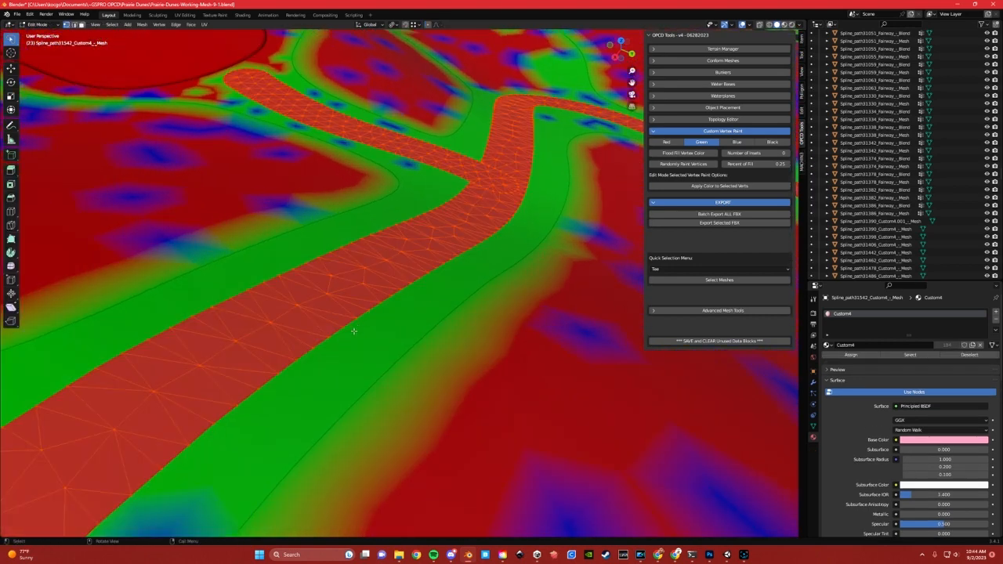
click(338, 343)
alt+click(307, 271)
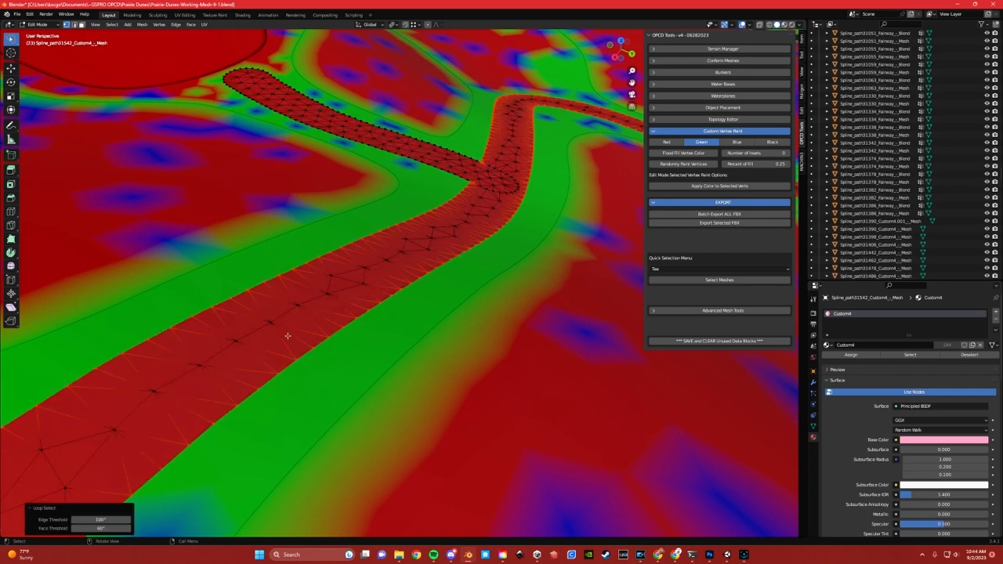
Redo the loop selection so it covers the outer edges of both the side branch and the main cart path
middle_drag(367, 307, 315, 302)
middle_drag(397, 241, 376, 257)
scroll(376, 257, down, 2)
click(461, 207)
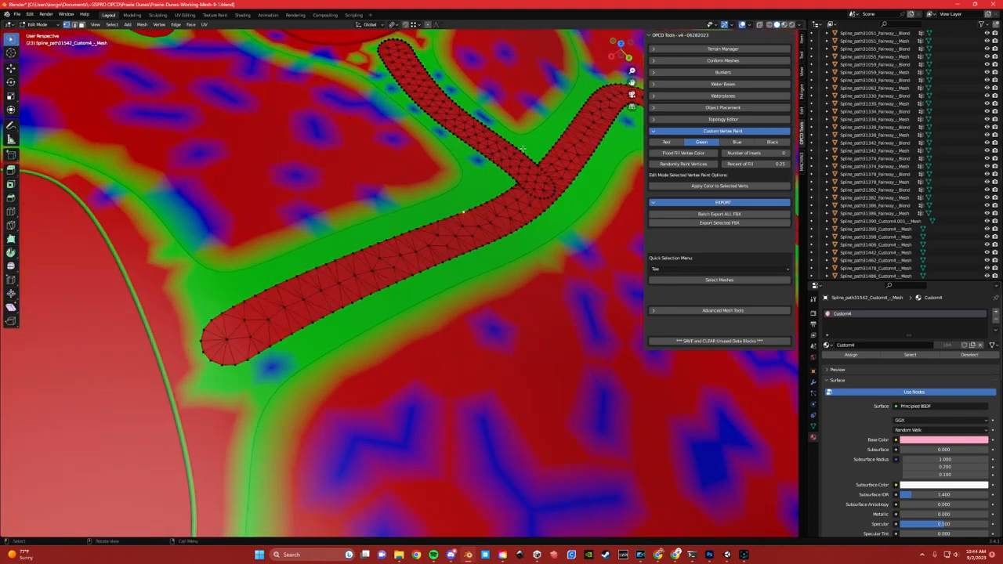
key(l)
key(l)
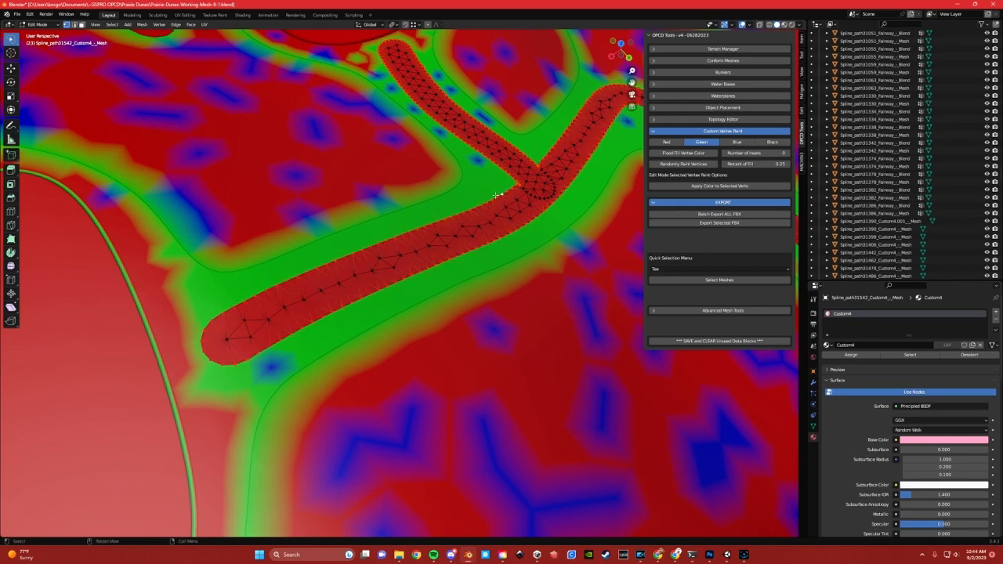
scroll(495, 195, down, 2)
shift+middle_drag(495, 195, 363, 188)
click(362, 217)
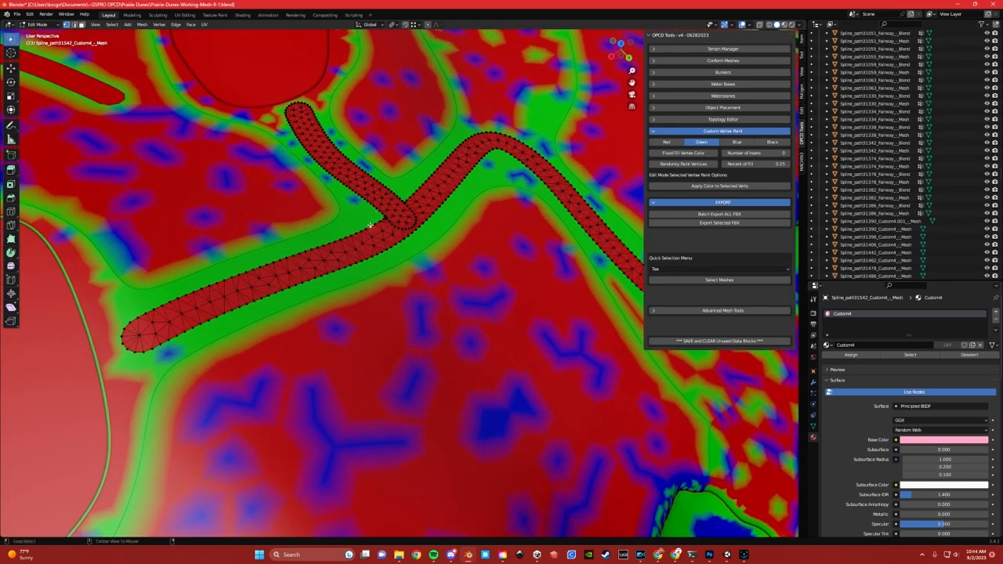
alt+click(367, 204)
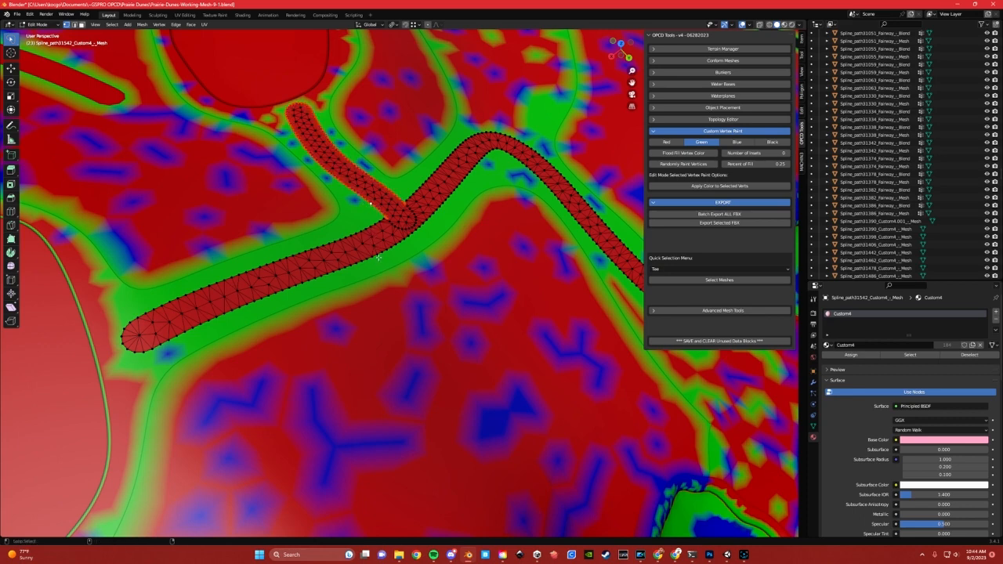
alt+shift+click(379, 253)
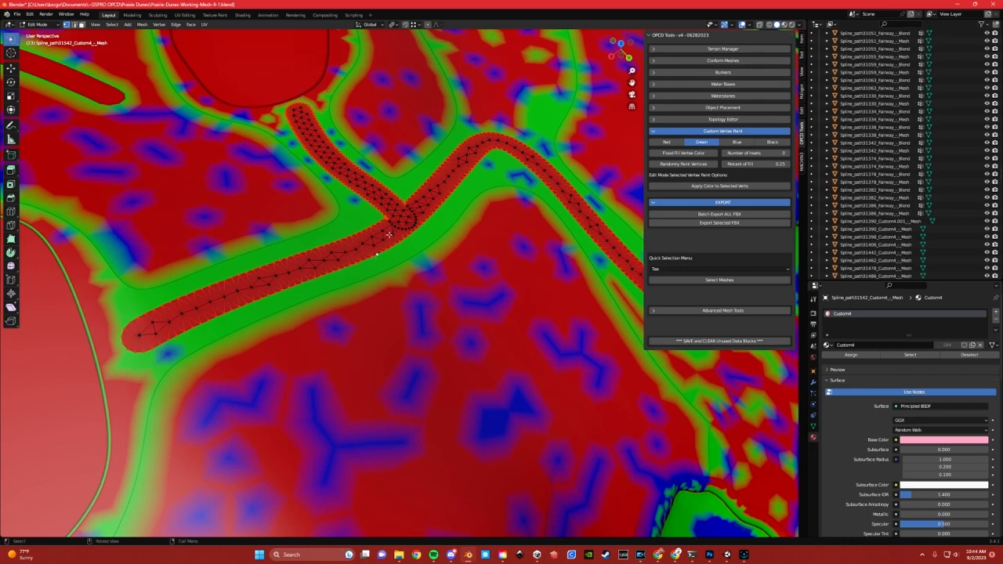
Add inset edge loops along the selected cart path borders using Offset Edge Slide with a factor of about 0.157
scroll(388, 236, up, 3)
middle_drag(386, 237, 269, 268)
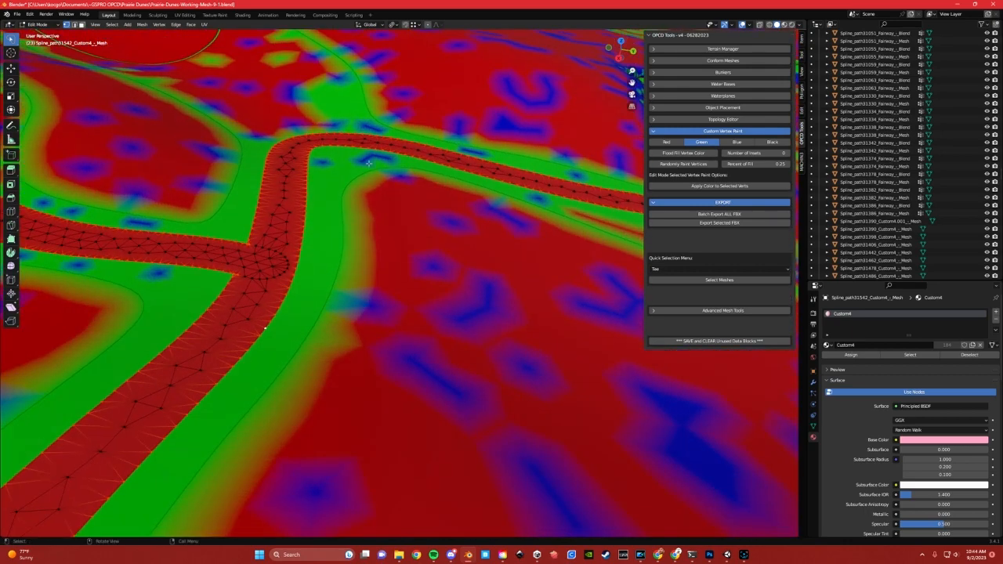
middle_drag(369, 162, 330, 287)
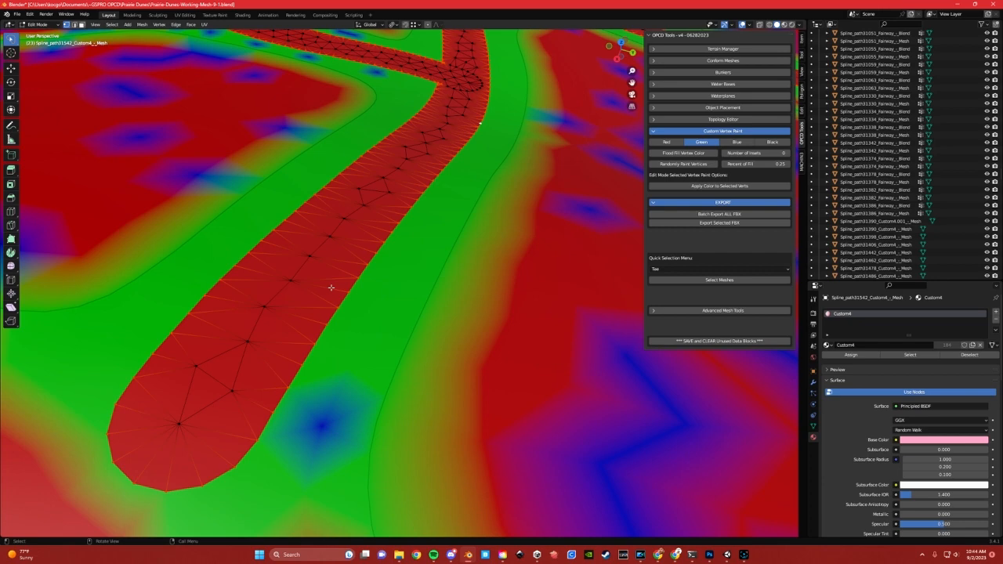
key(ctrl+r)
click(382, 296)
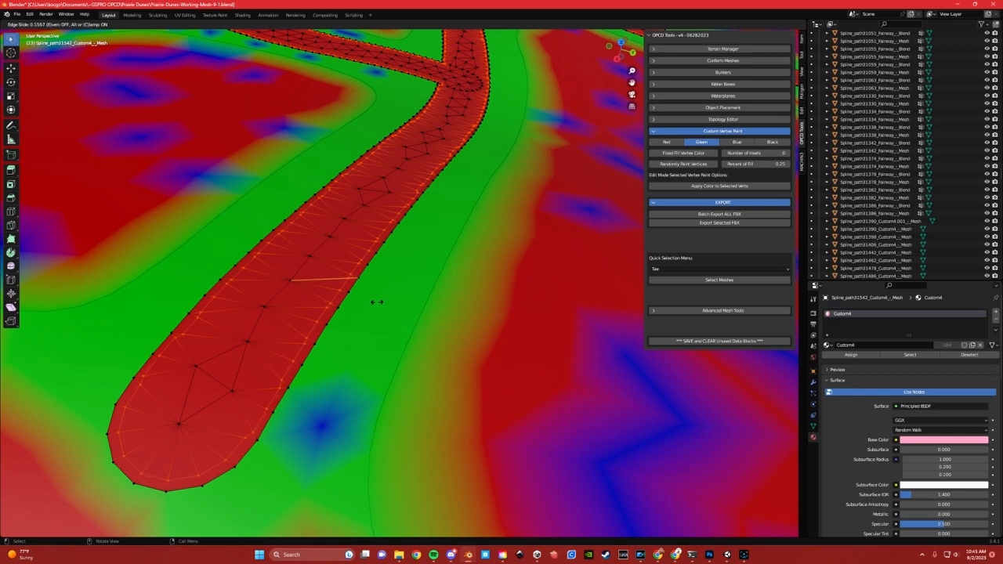
click(376, 302)
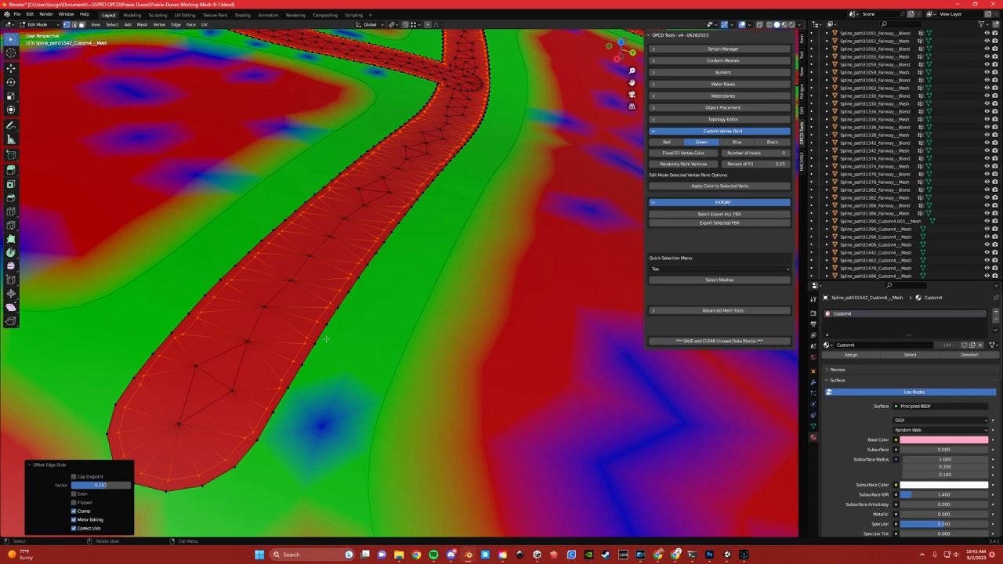
Loop-select the outer borders of the main cart path and side branch, and apply green vertex color to them
alt+click(325, 338)
scroll(414, 159, down, 2)
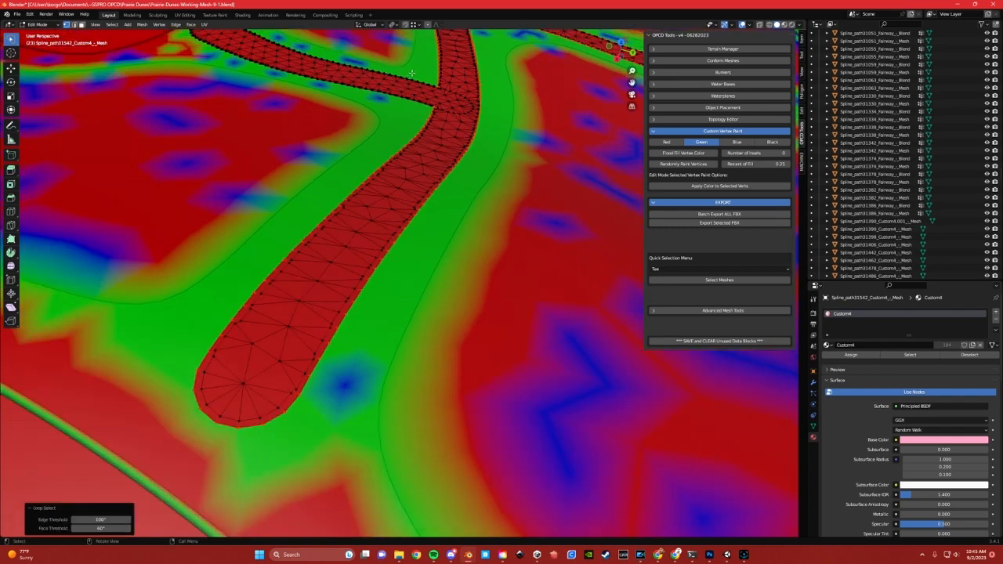
alt+click(414, 71)
middle_drag(431, 111, 427, 110)
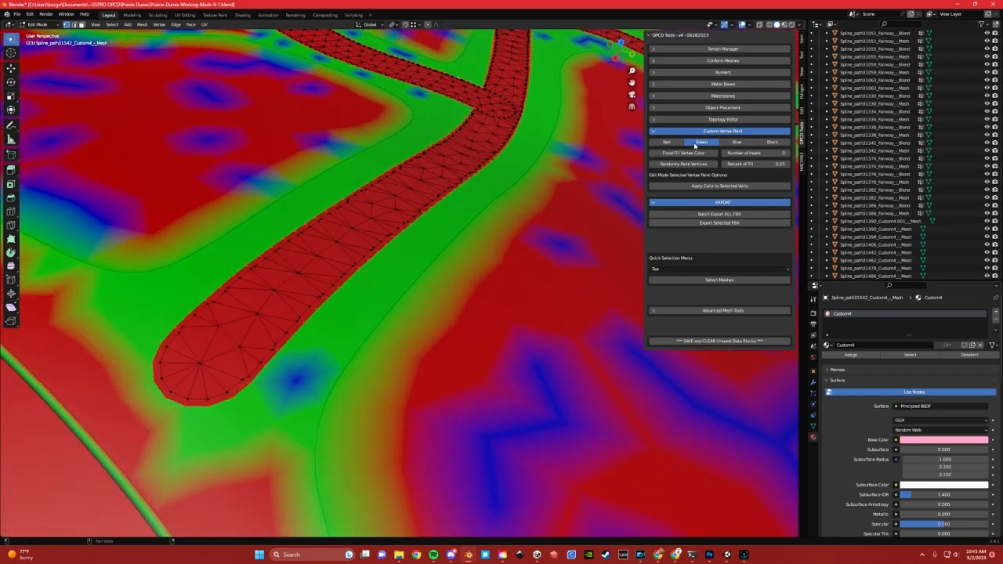
click(708, 186)
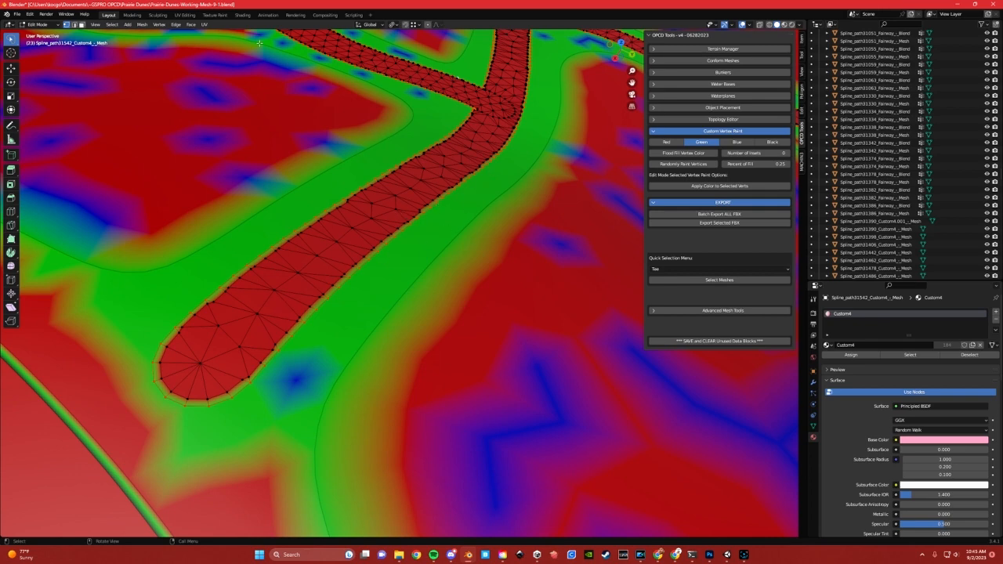
Invert the selection to the cart path's interior vertices and apply black vertex color to them
click(114, 25)
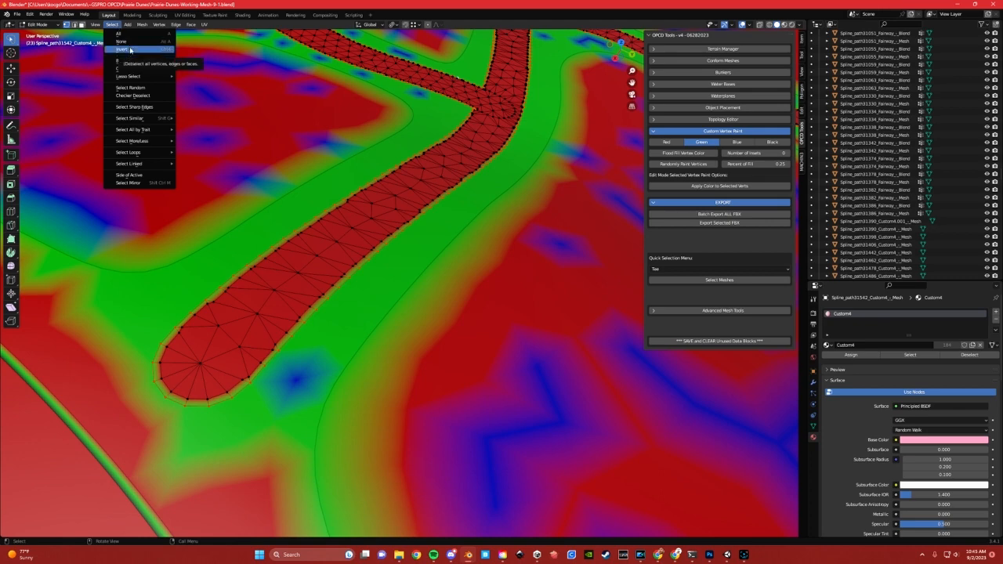
click(130, 50)
middle_drag(397, 199, 391, 220)
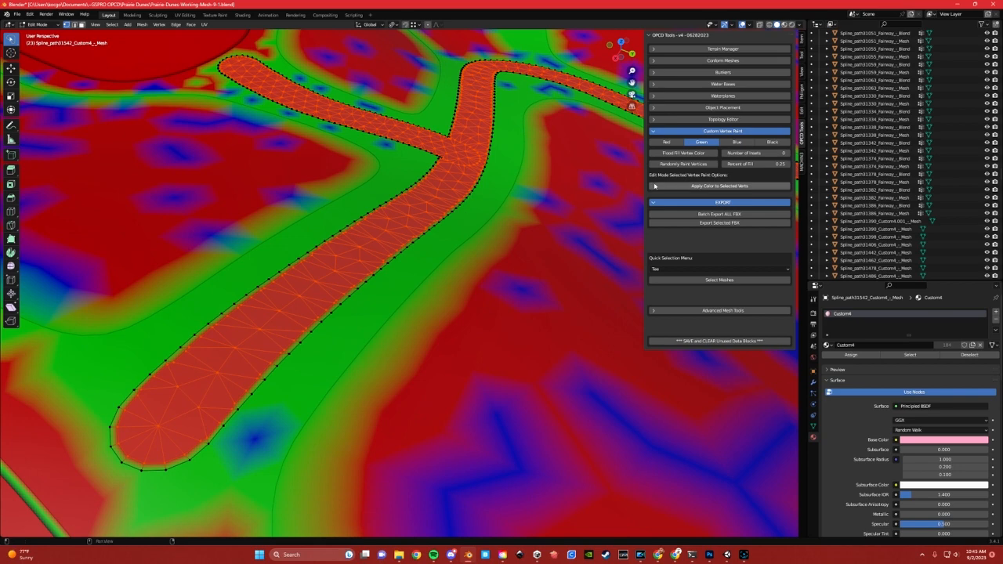
click(764, 143)
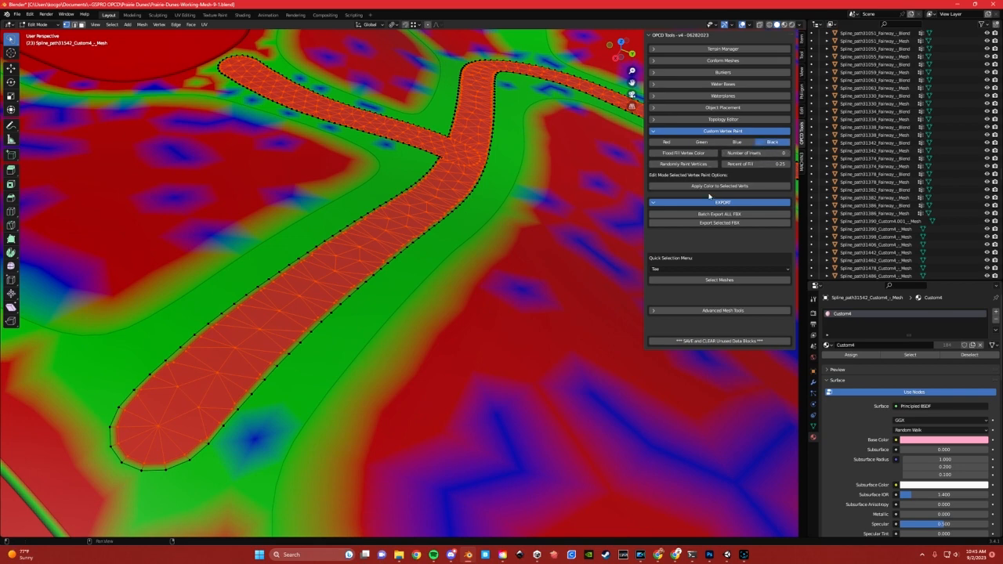
scroll(295, 326, up, 3)
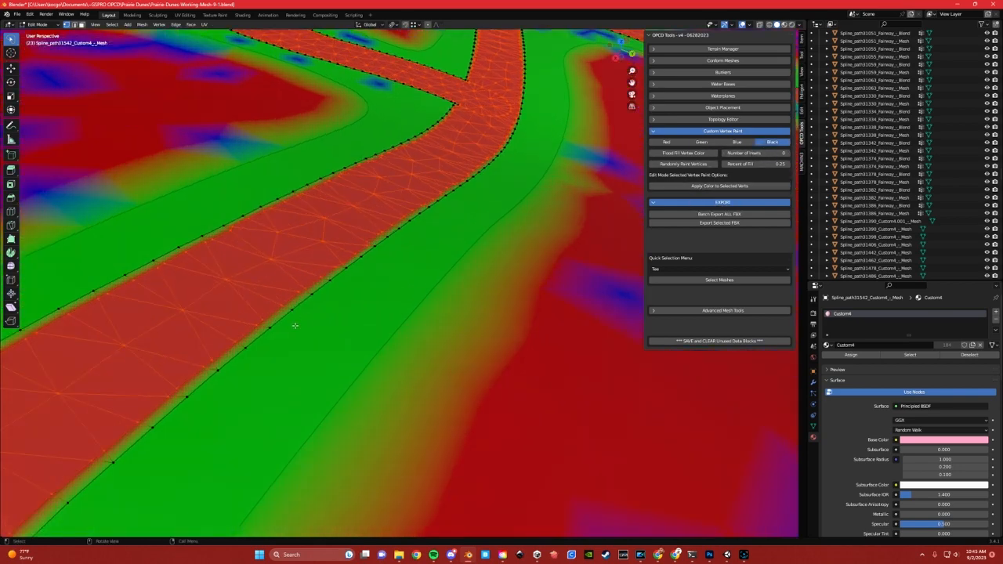
scroll(280, 323, down, 1)
shift+middle_drag(275, 323, 400, 250)
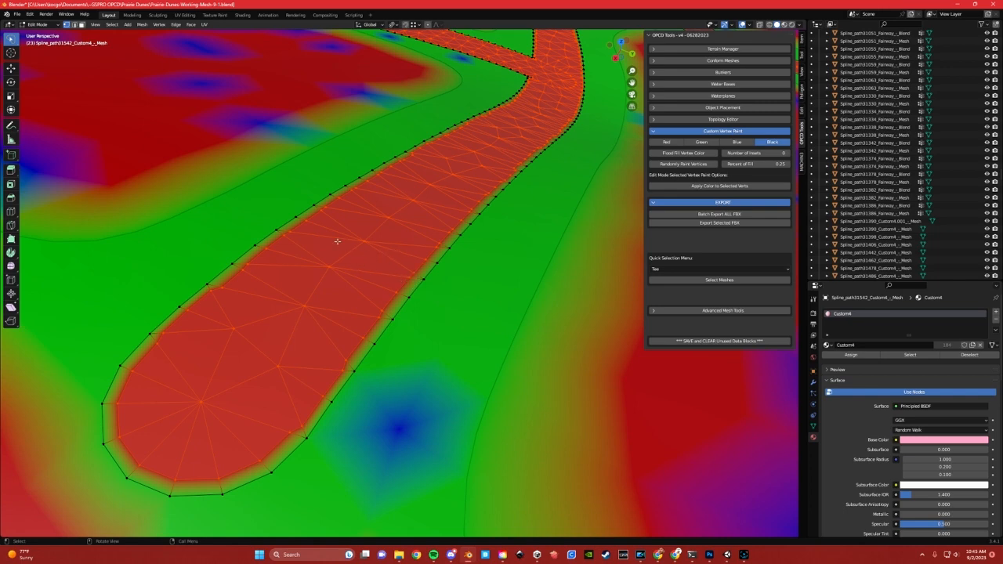
click(702, 187)
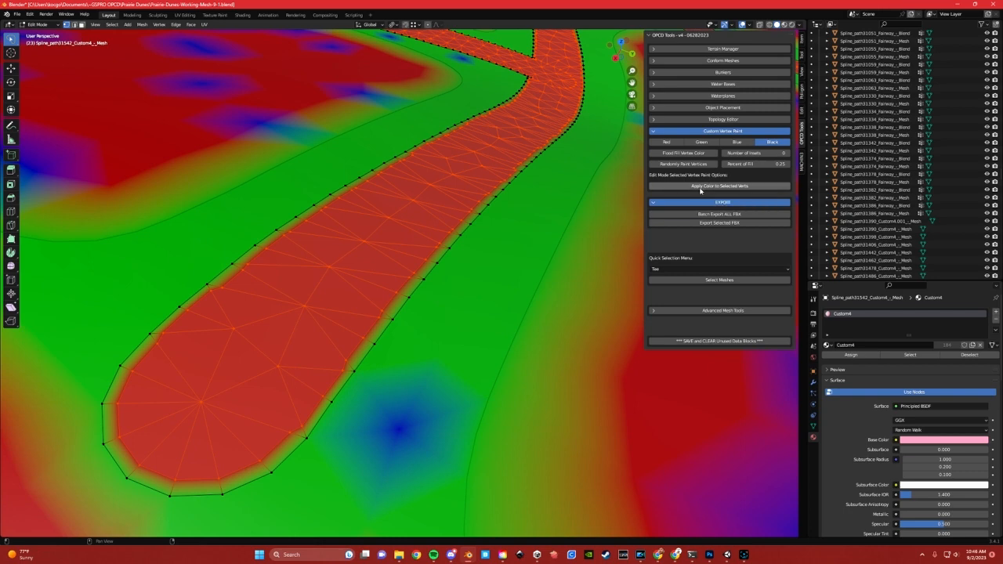
Return to Object Mode and examine the black-to-green vertex color transition along the cart path's edges
scroll(494, 202, down, 5)
scroll(404, 281, up, 2)
shift+middle_drag(494, 203, 356, 277)
key(Tab)
click(406, 240)
scroll(451, 269, down, 3)
scroll(356, 277, up, 6)
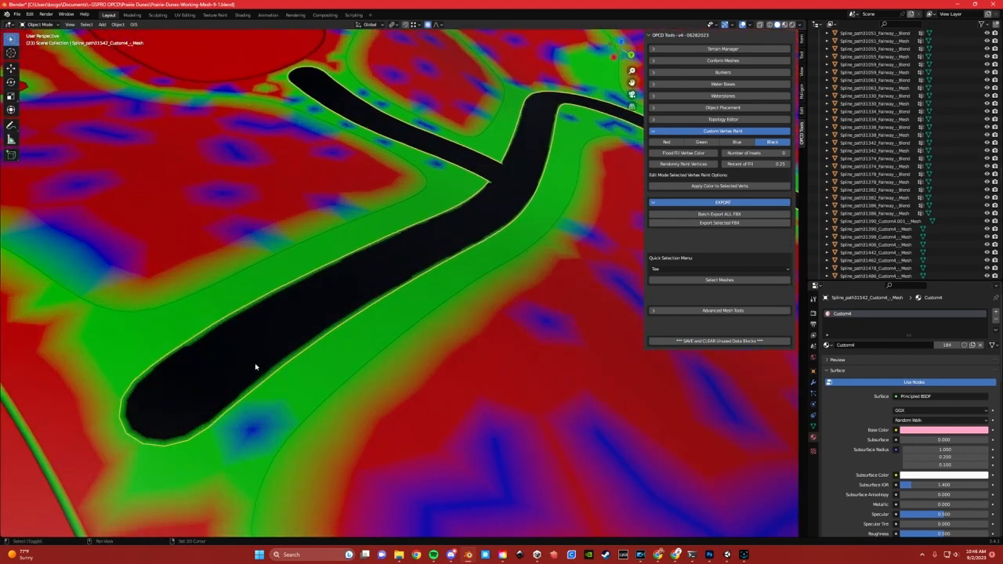
shift+middle_drag(257, 365, 347, 310)
scroll(275, 349, up, 2)
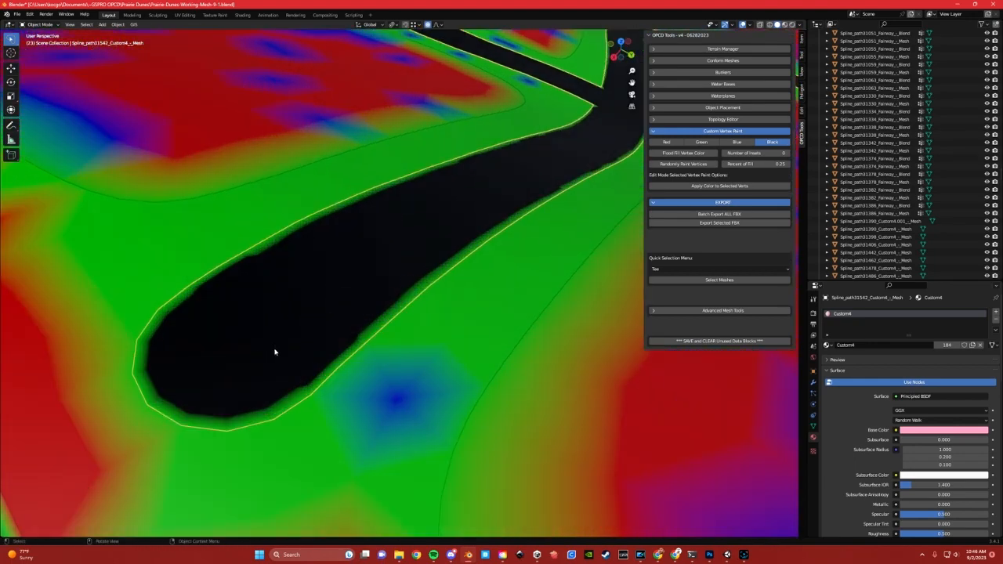
scroll(249, 349, down, 1)
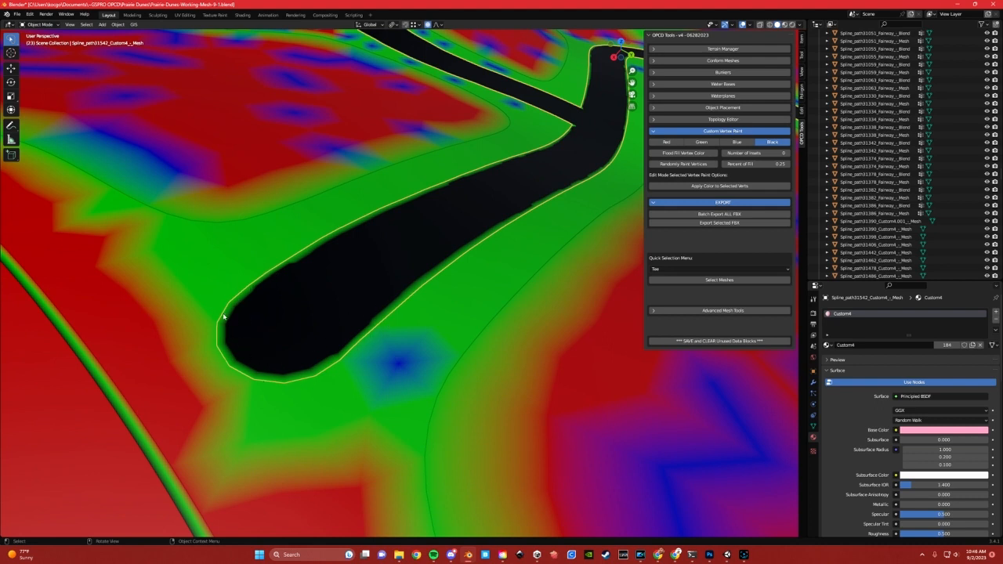
In Edit Mode, select the inner-loop vertices around the cart path's rounded end and edge-slide them together toward its interior
key(Tab)
click(265, 374)
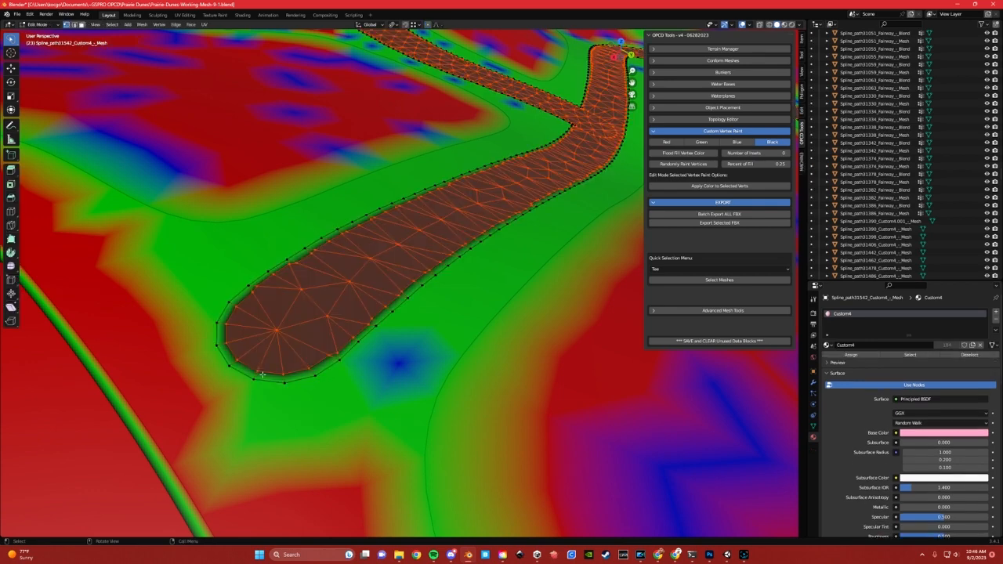
click(227, 327)
shift+click(227, 341)
shift+click(239, 359)
shift+click(258, 370)
shift+click(283, 374)
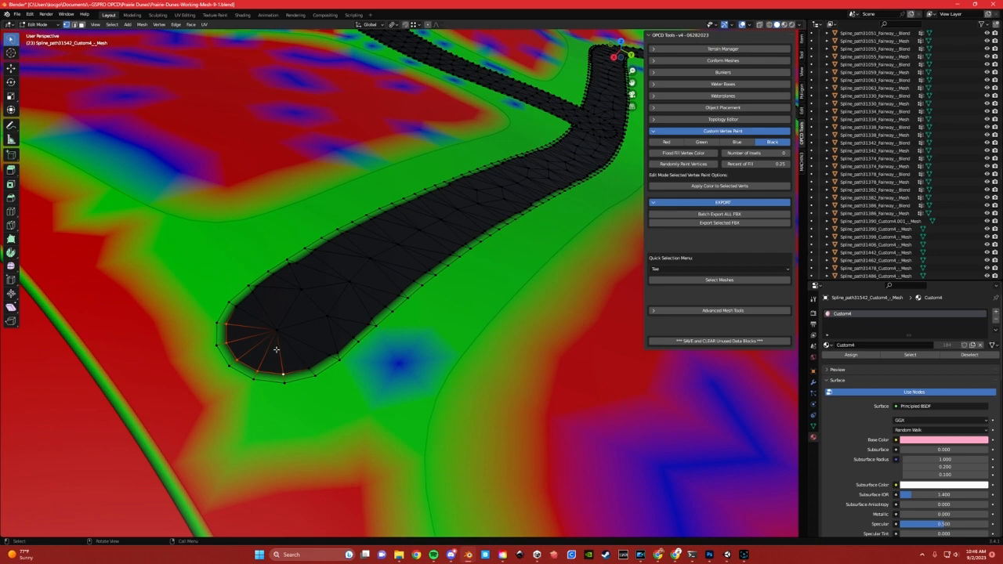
key(g)
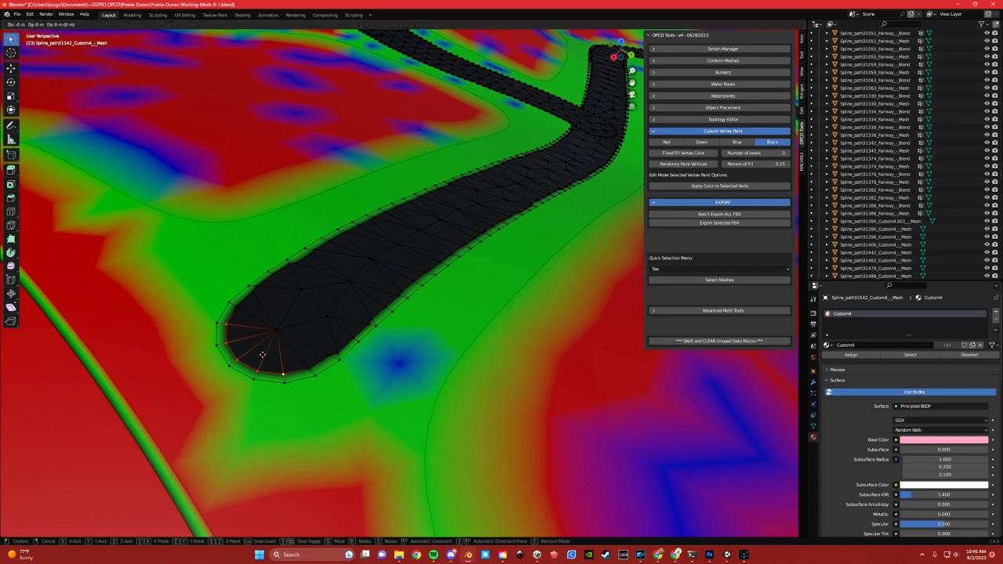
key(g)
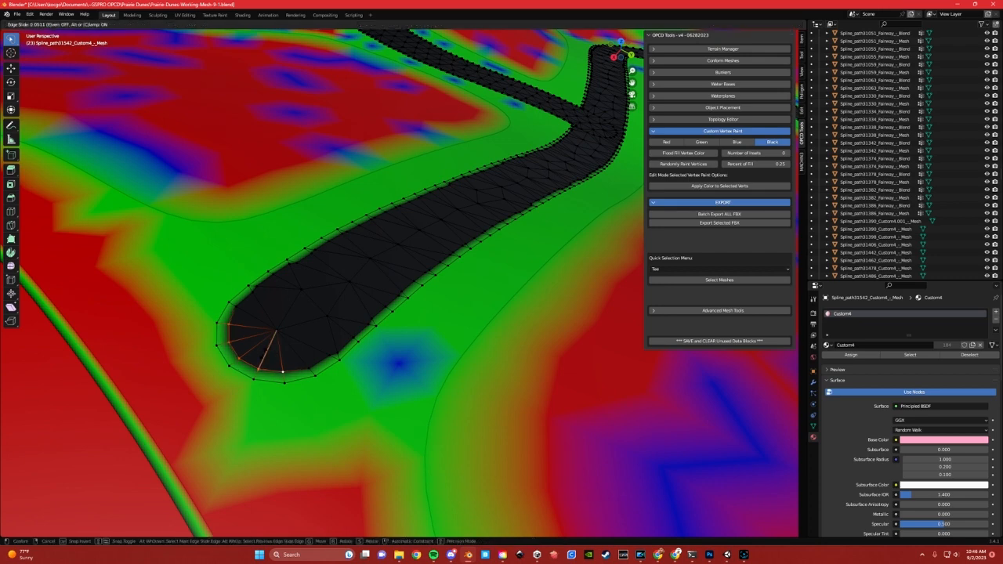
click(257, 352)
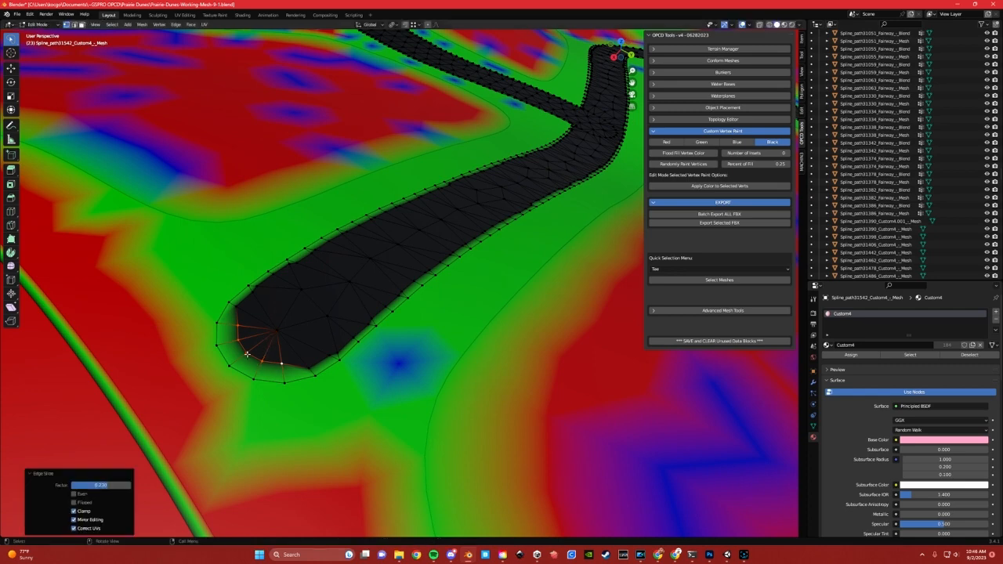
Vertex-slide individual inner-loop vertices along the bottom of the path's rounded end by varying amounts to make the blend edge irregular
key(shift+v)
click(261, 339)
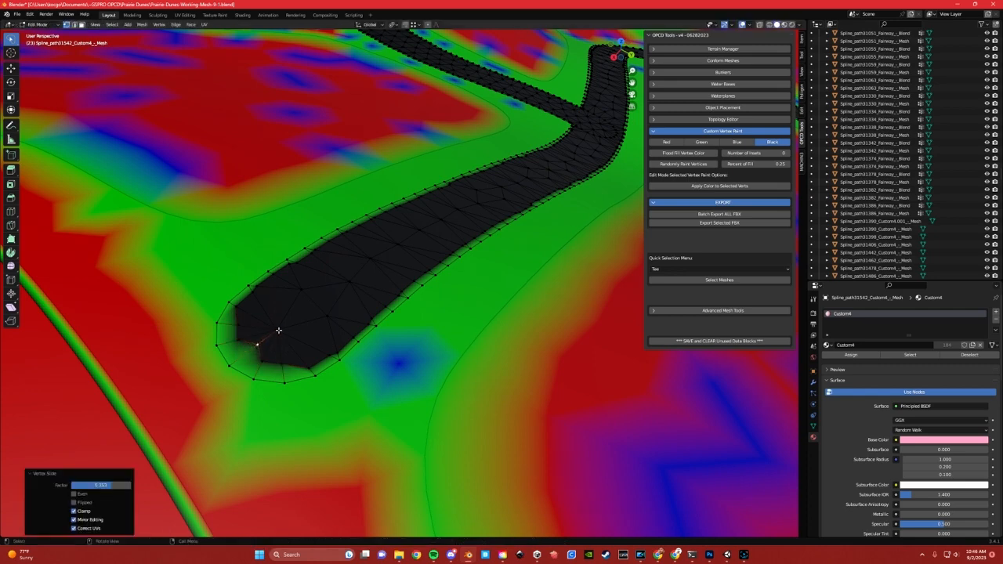
key(shift+v)
click(282, 364)
key(g)
key(g)
click(279, 356)
click(308, 368)
key(g)
key(g)
click(308, 365)
click(315, 346)
key(g)
key(g)
click(320, 350)
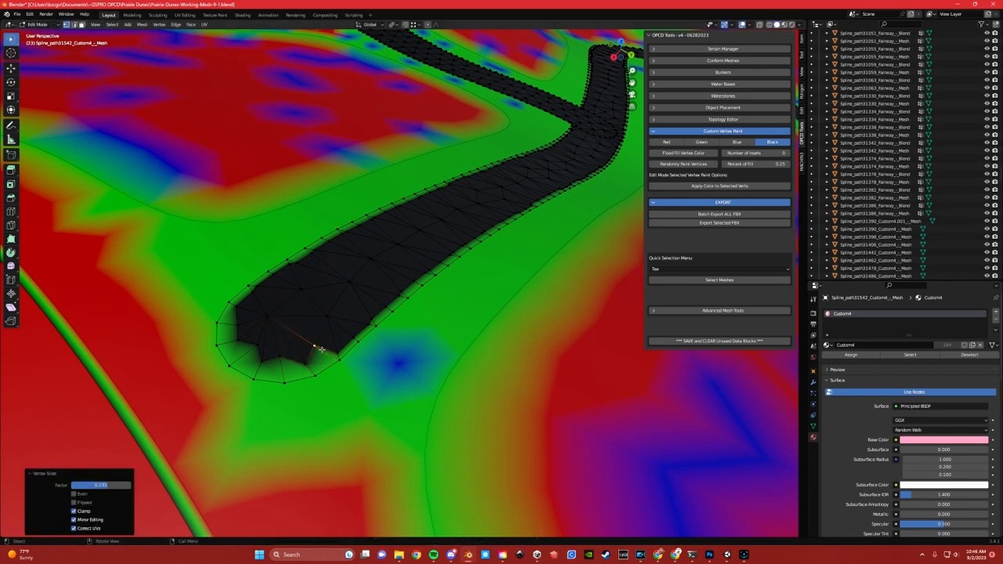
Vertex-slide the inner-loop vertices on the left side of the rounded end unevenly to roughen its black boundary
click(237, 330)
key(g)
key(g)
click(278, 327)
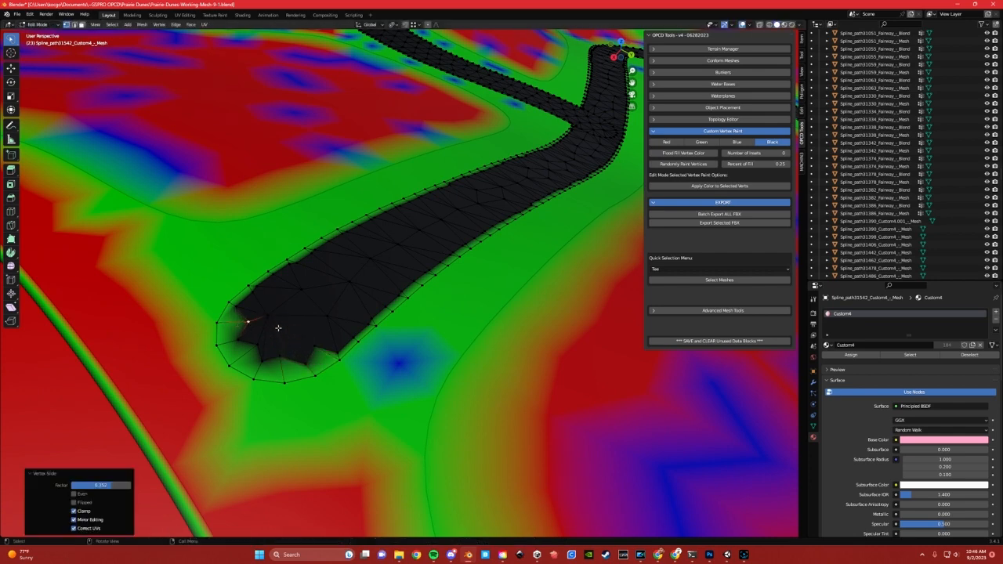
click(254, 296)
key(g)
key(g)
click(258, 301)
click(240, 339)
key(g)
key(g)
click(251, 333)
click(263, 359)
key(g)
key(g)
click(304, 355)
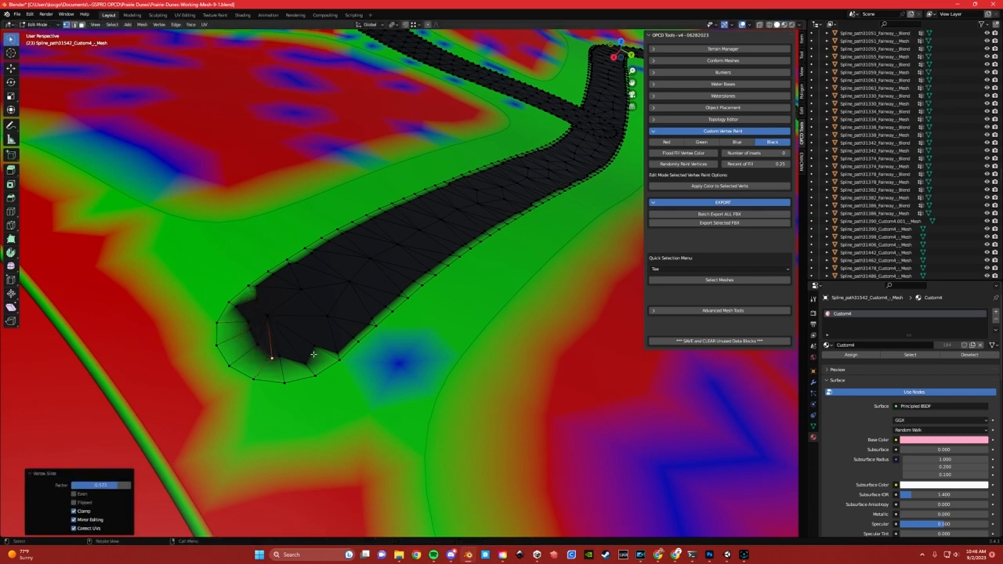
Return the cart path to Object Mode and export the selected mesh as FBX
click(300, 322)
scroll(310, 340, down, 3)
key(Tab)
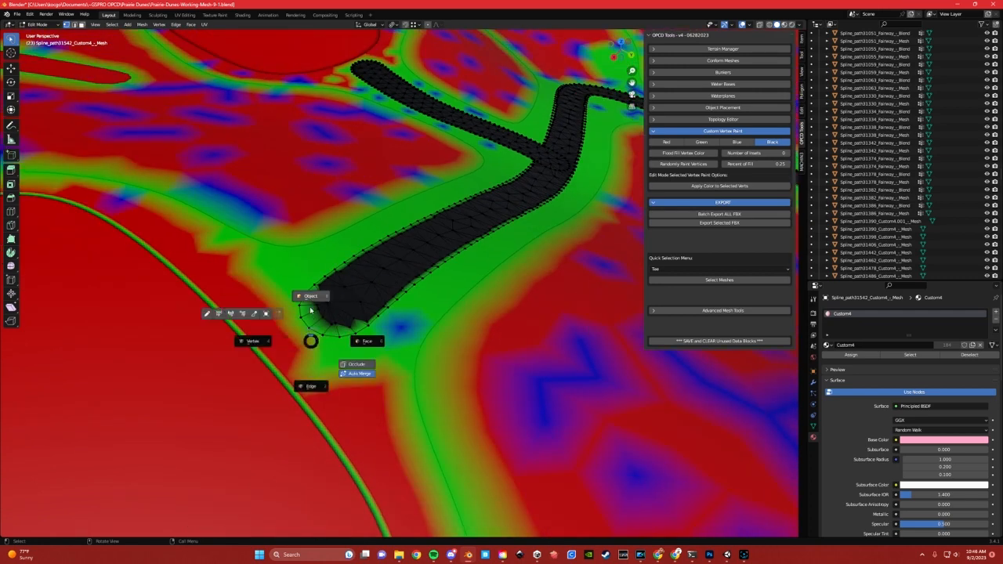
click(310, 315)
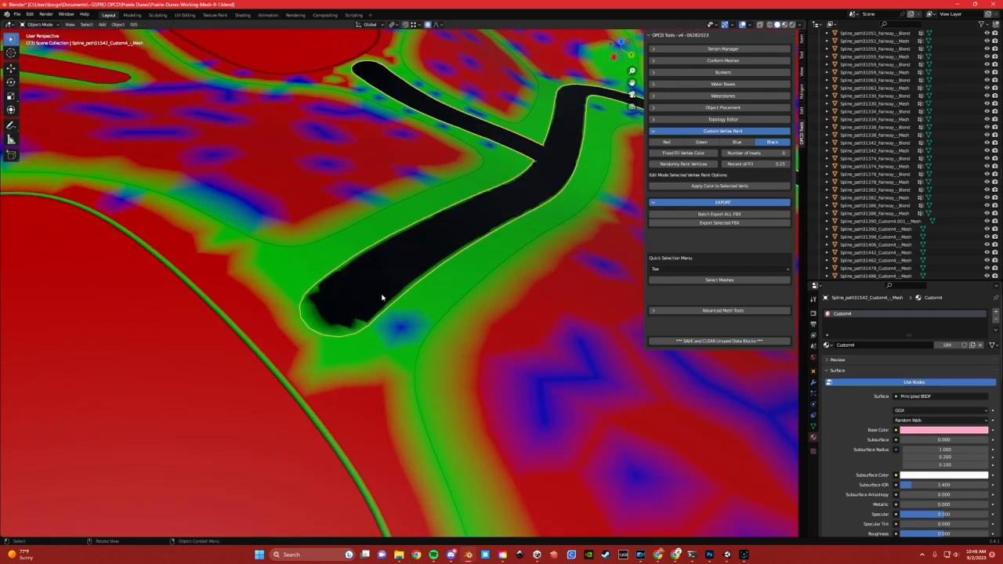
scroll(379, 301, up, 2)
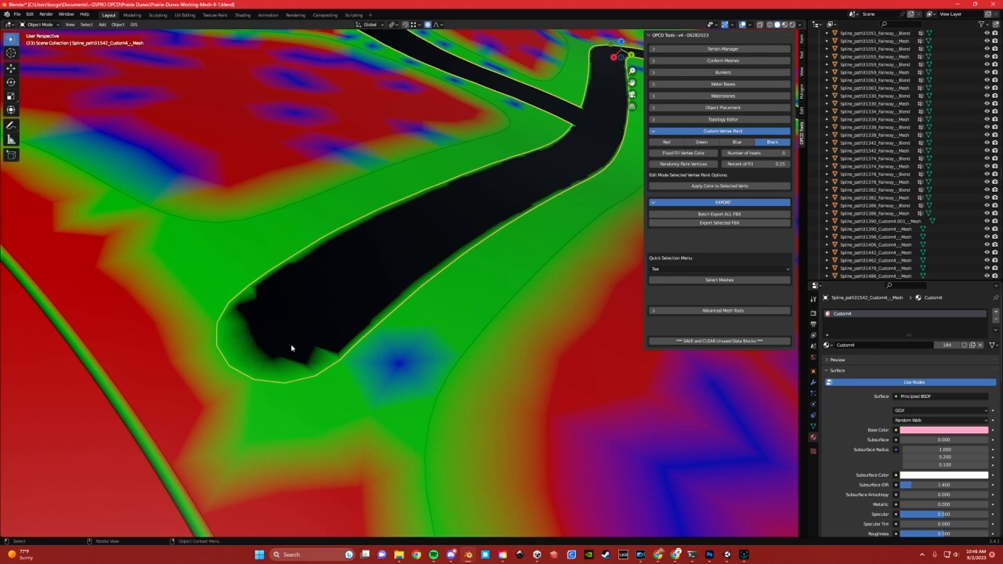
click(713, 225)
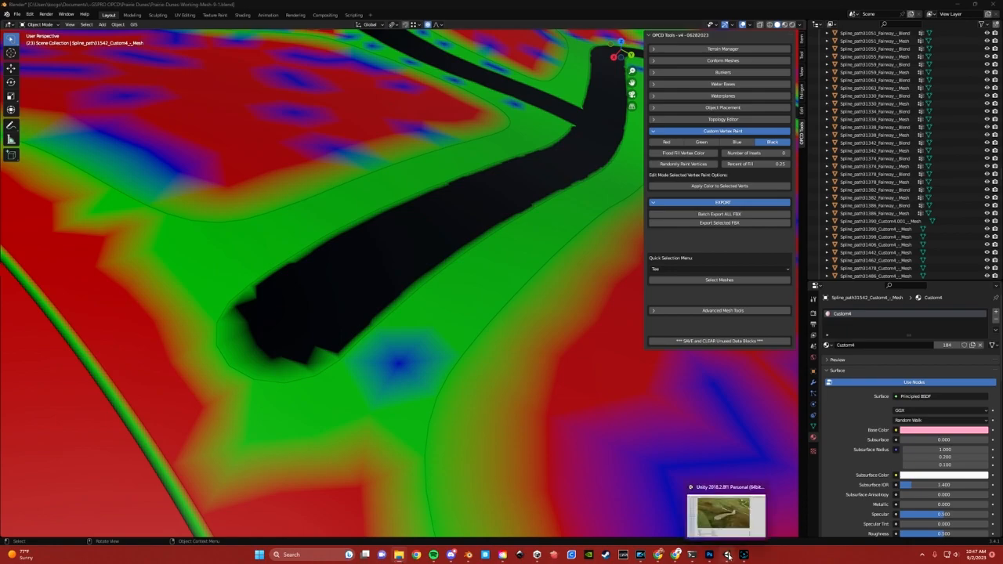
Switch to Unity and assign the PD Cartpath material to the updated cart path mesh
click(727, 555)
scroll(403, 305, up, 5)
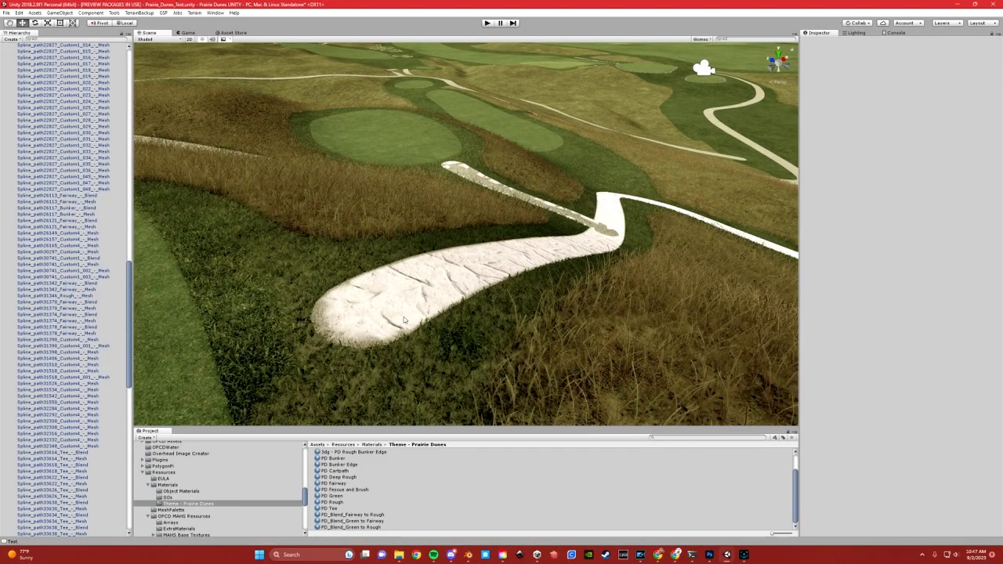
click(384, 320)
key(f)
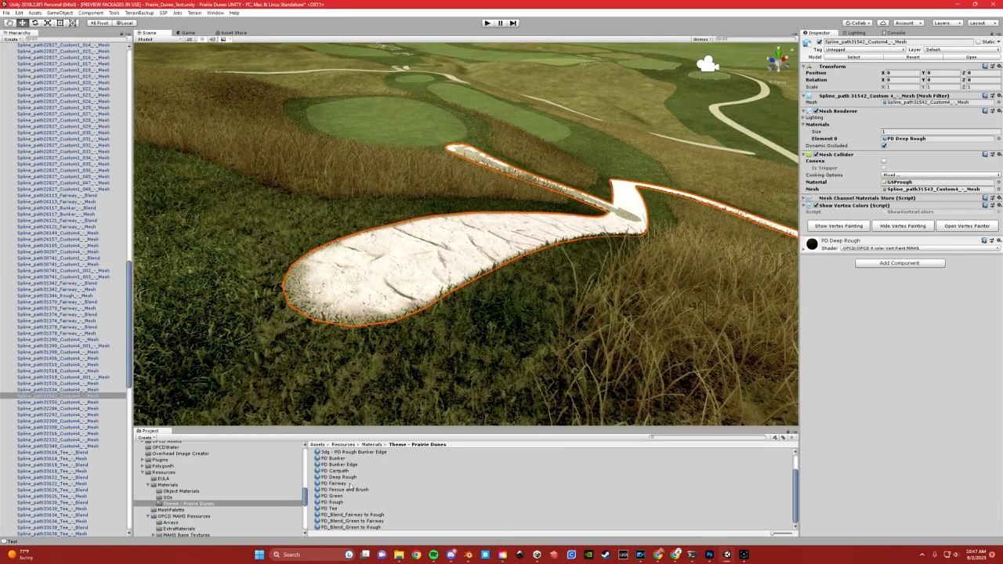
drag(348, 471, 364, 300)
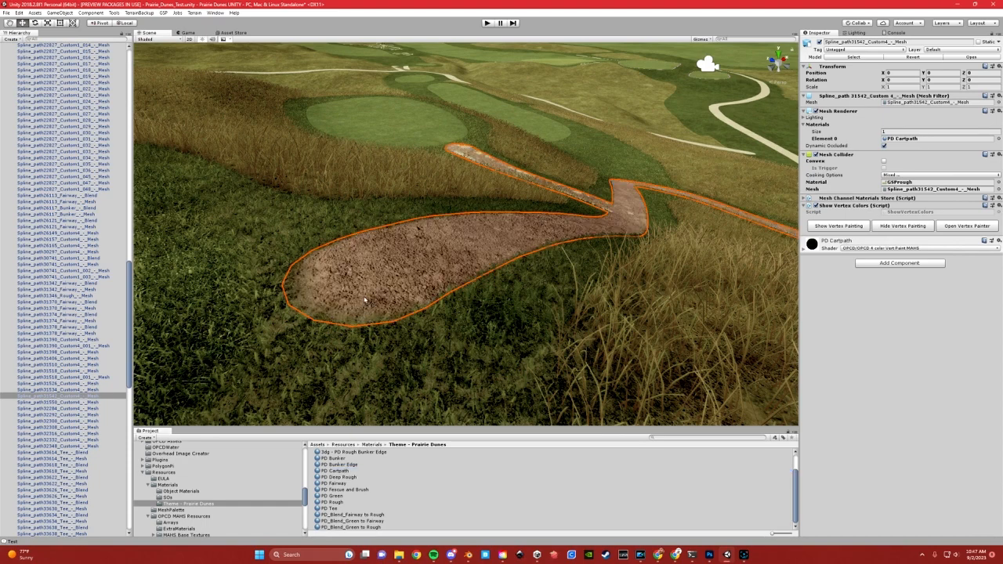
Examine how the cart path's rounded end blends into the surrounding rough
click(364, 314)
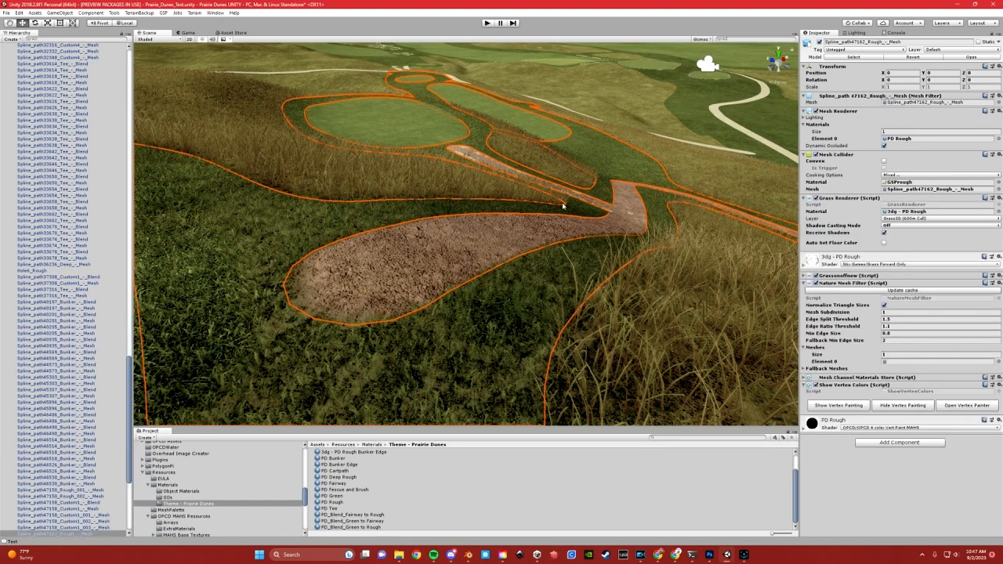
scroll(364, 313, up, 2)
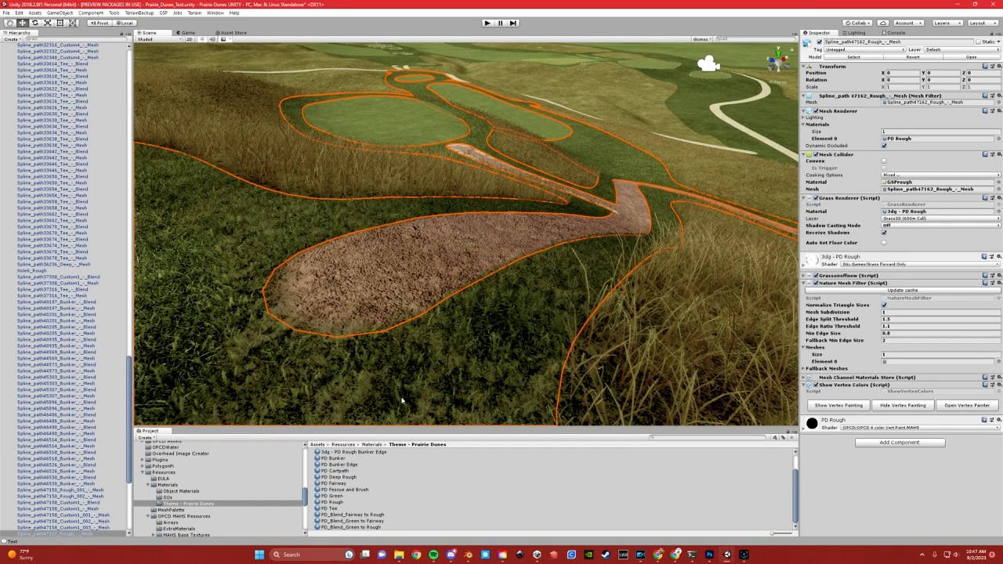
click(375, 134)
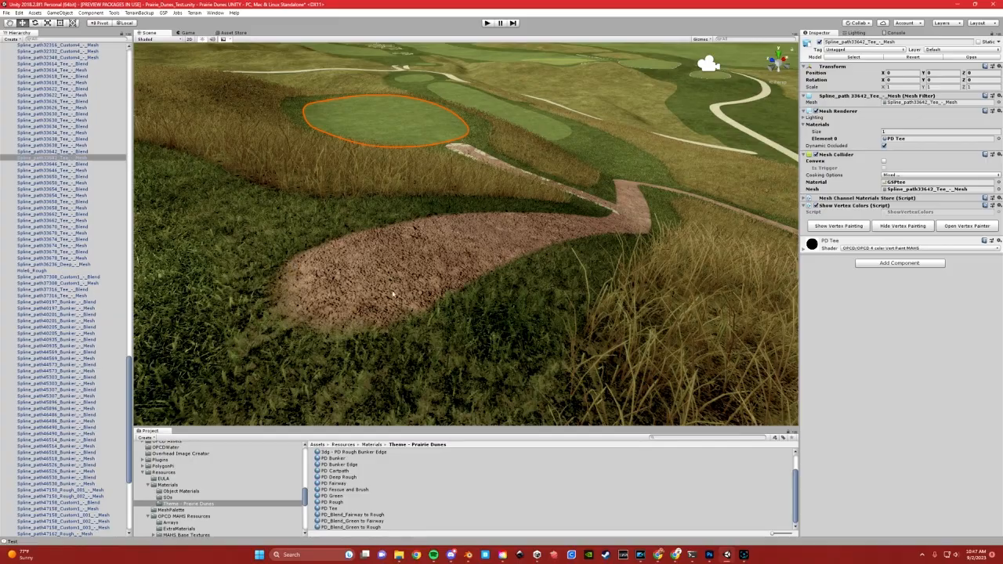
Switch to Blender and, in Edit Mode, vertex-slide the left-side inner vertices of the path's end to deepen the green blend
click(468, 554)
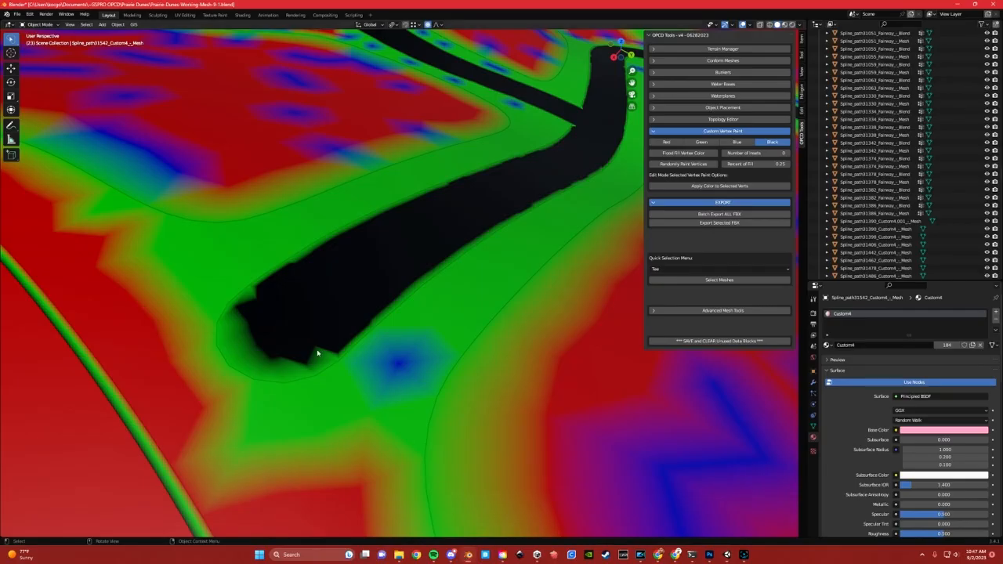
click(260, 317)
key(shift+v)
click(265, 335)
click(262, 343)
key(shift+v)
click(275, 332)
click(250, 331)
key(shift+v)
click(274, 323)
click(246, 324)
key(shift+v)
click(254, 321)
key(shift+v)
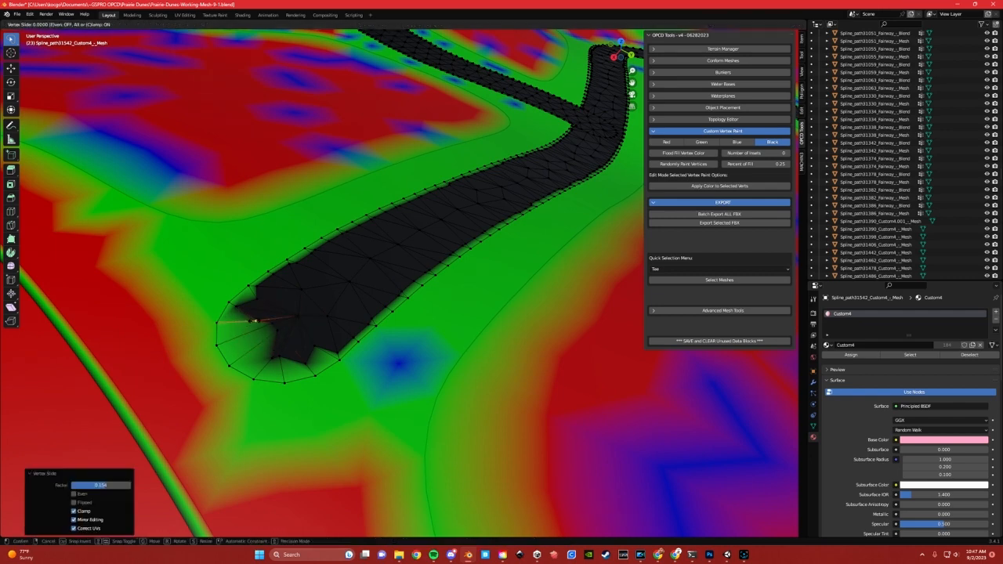
click(247, 313)
Vertex-slide two inner vertices at the bottom of the path's rounded end to make the blend edge more uneven
click(282, 357)
key(shift+v)
click(293, 360)
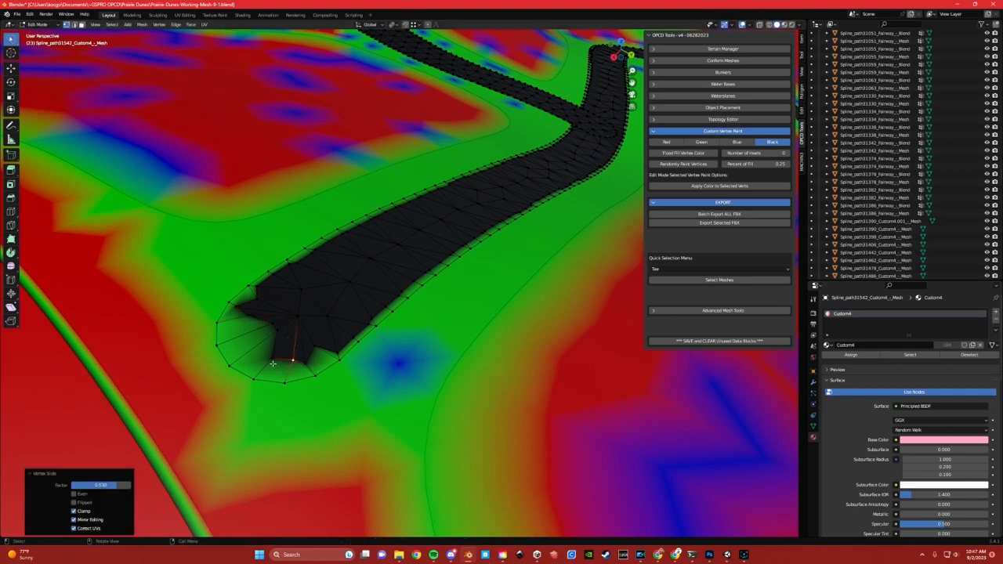
click(272, 361)
key(shift+v)
click(279, 343)
Return to Object Mode and re-export the reshaped cart path mesh as FBX
key(Tab)
click(325, 283)
click(689, 224)
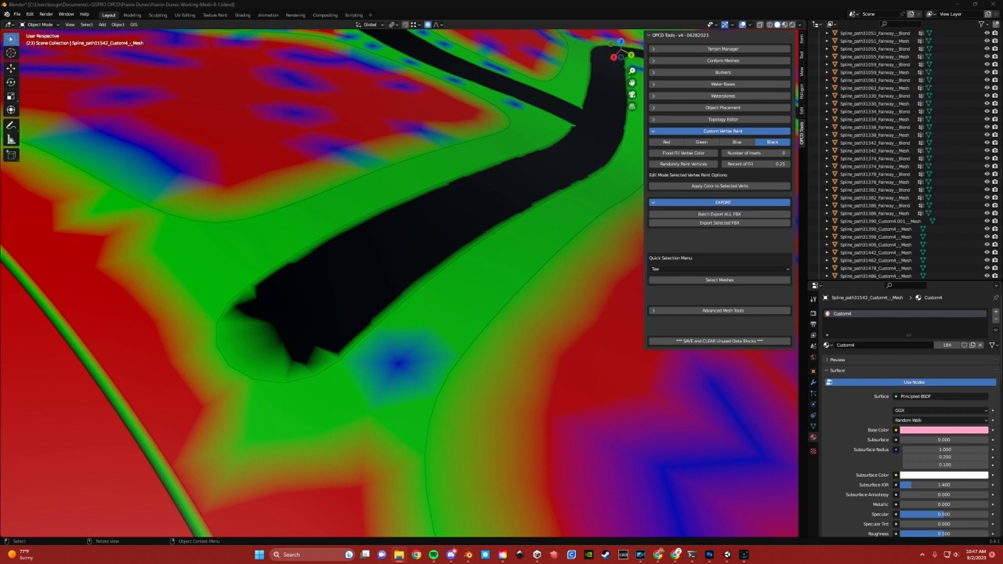
Switch to Unity and examine the rough blending on the re-exported cart path's rounded end from several angles
click(727, 554)
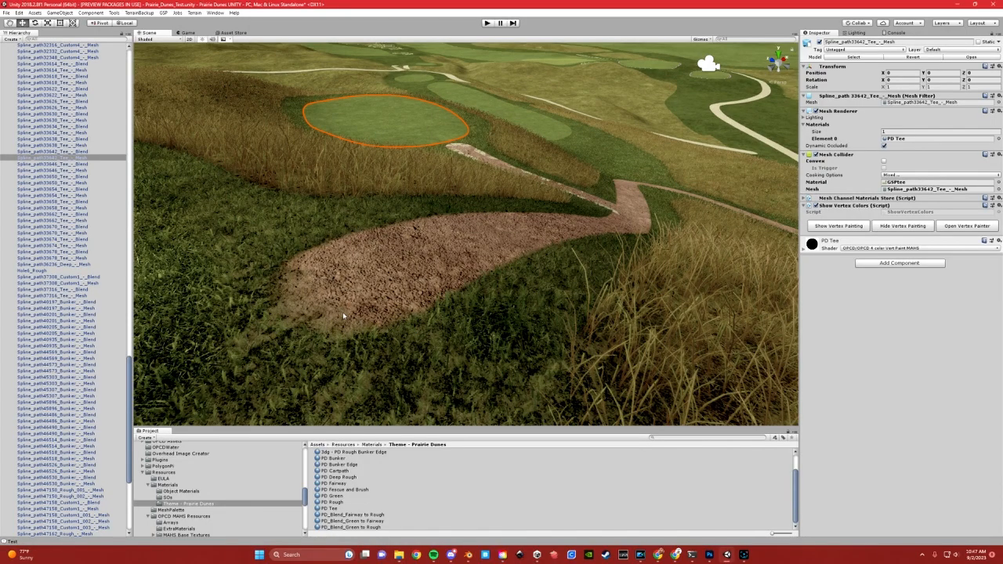
scroll(355, 313, down, 3)
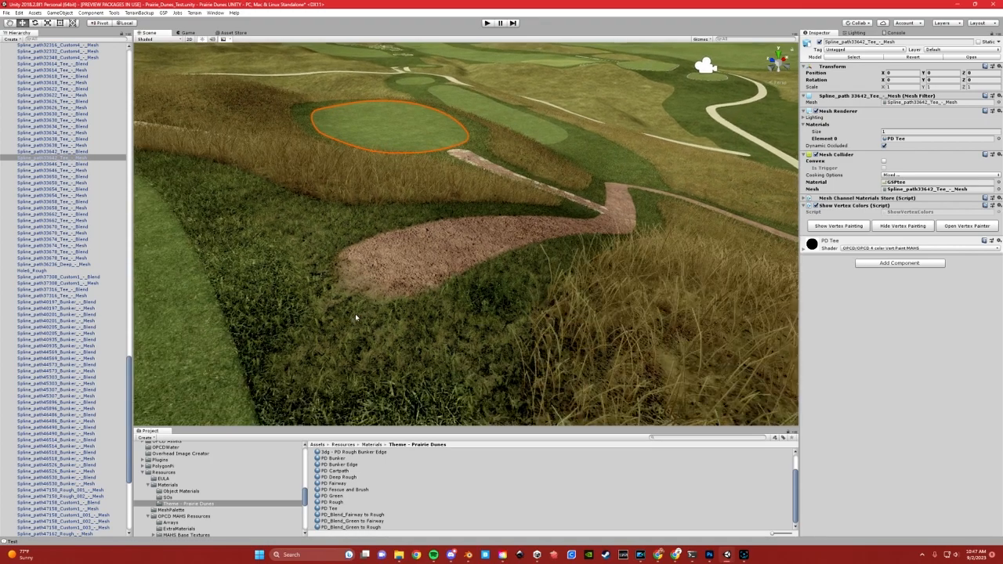
right_drag(352, 321, 353, 300)
middle_drag(353, 301, 338, 287)
right_drag(398, 277, 316, 297)
middle_drag(451, 262, 353, 248)
right_drag(482, 238, 306, 235)
middle_drag(537, 237, 463, 228)
right_drag(463, 228, 553, 232)
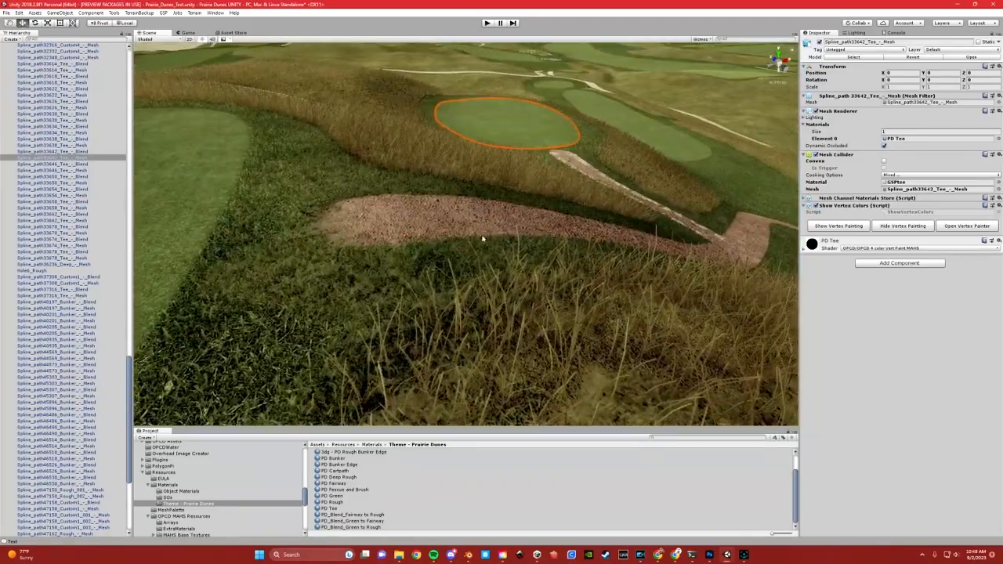
Select the cart path mesh and compare its outline with the uneven blended edge at its rounded end
right_drag(367, 244, 441, 249)
middle_drag(441, 249, 495, 258)
right_drag(494, 259, 540, 257)
middle_drag(427, 242, 494, 244)
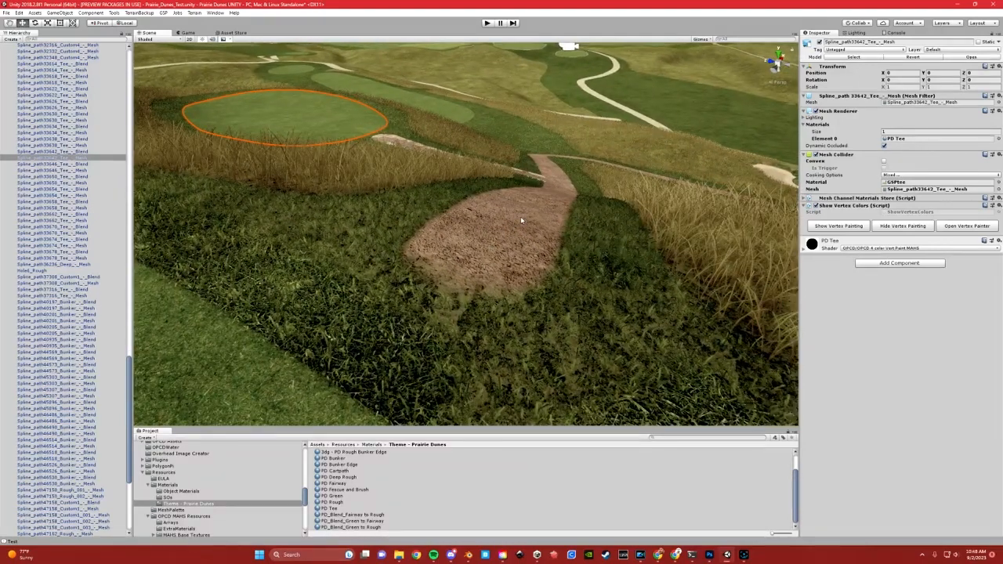
click(519, 219)
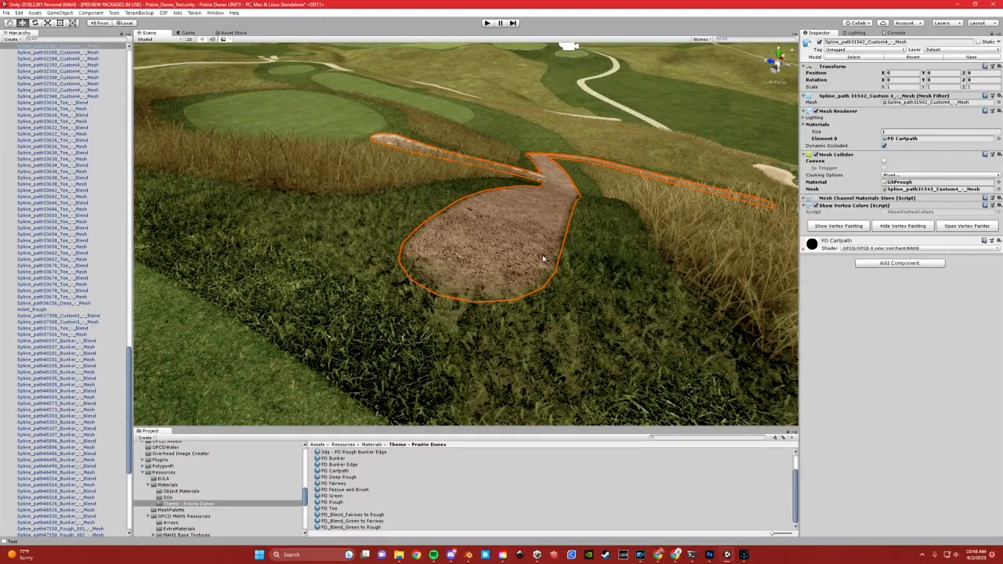
scroll(513, 242, up, 4)
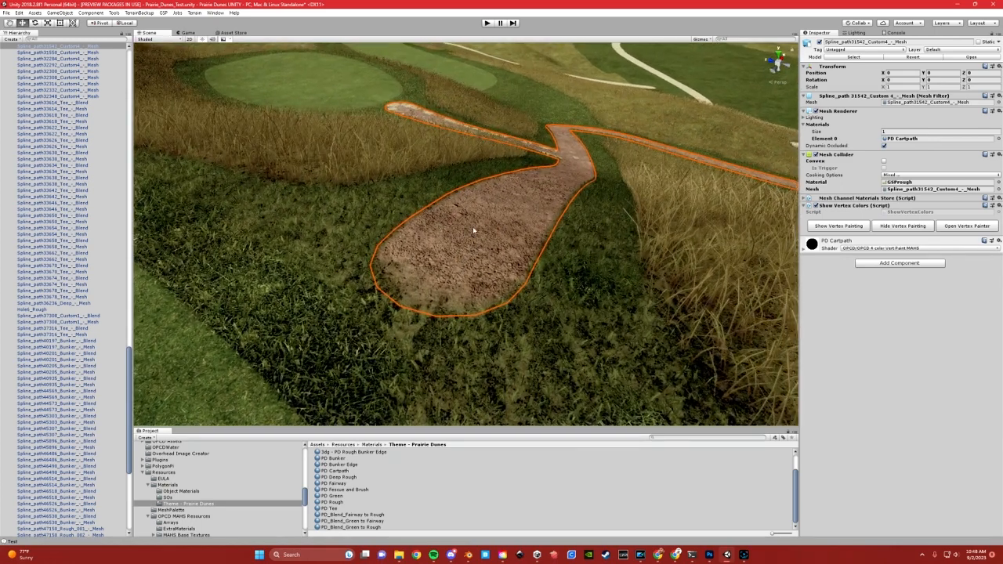
Switch to Blender, enter Edit Mode on the cart path and inspect its inner vertices and lengthwise edge loop
click(467, 555)
click(393, 276)
key(Tab)
click(331, 284)
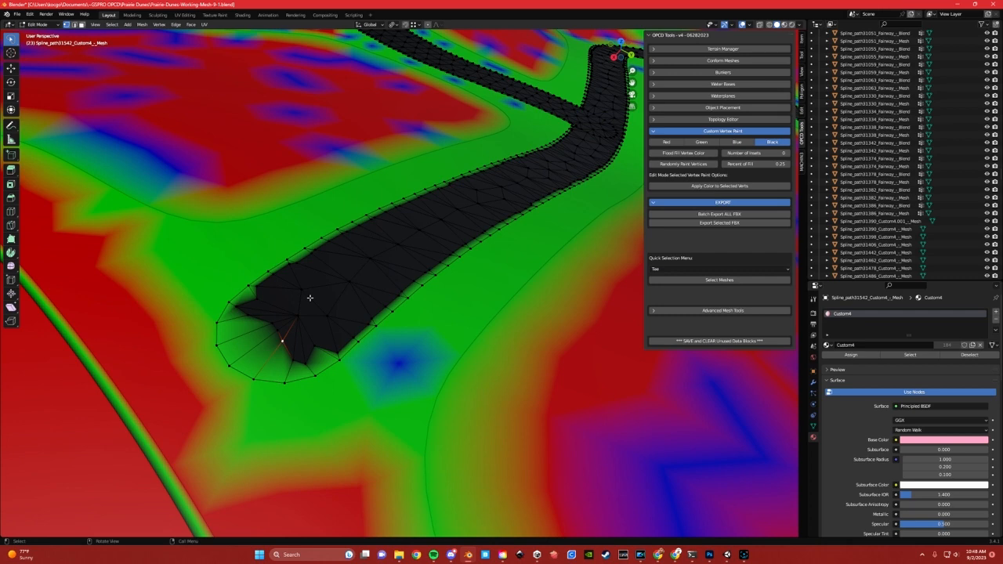
alt+click(459, 225)
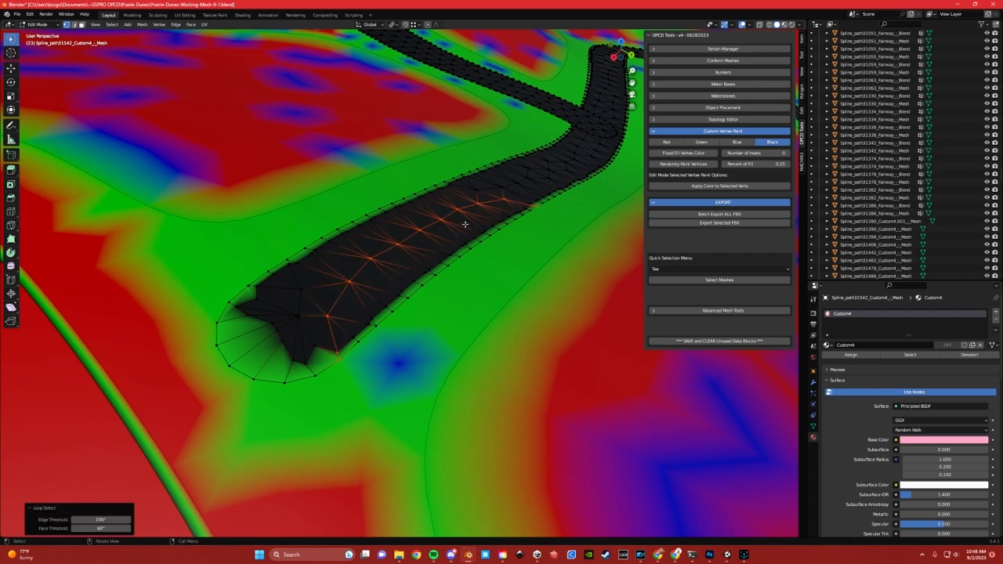
click(530, 168)
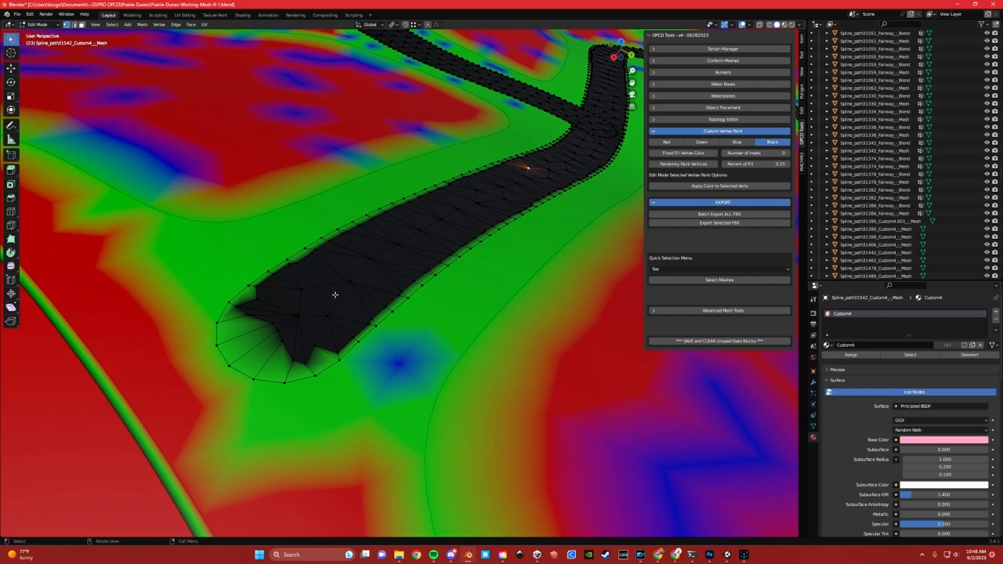
Select the inner edge loop running along the cart path and try an edge slide on it
ctrl+alt+click(370, 267)
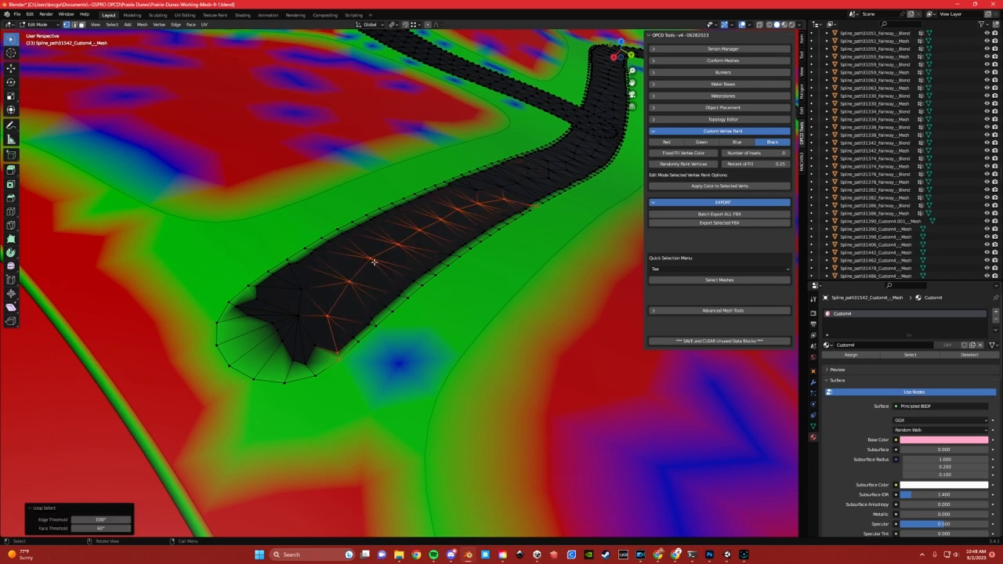
key(g)
key(g)
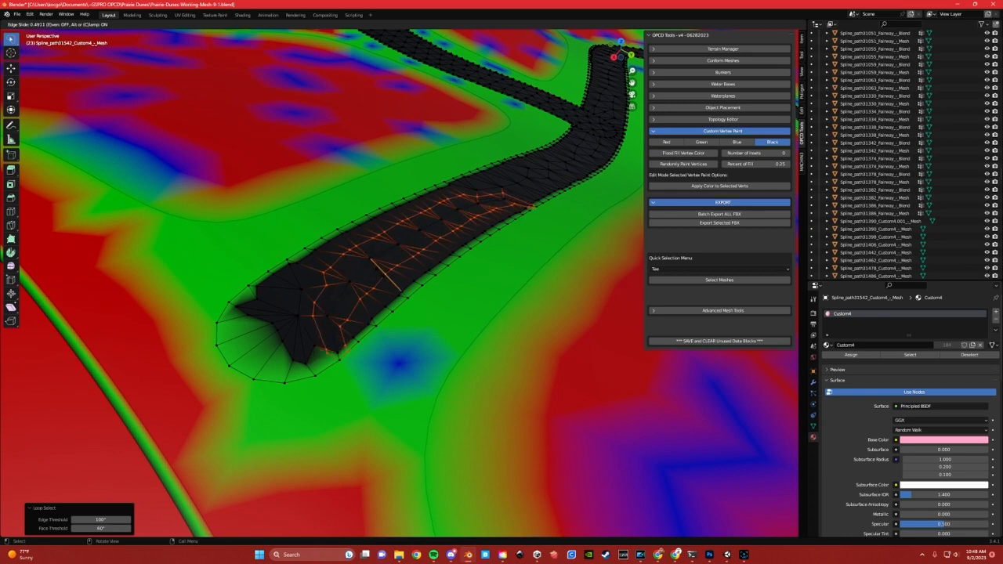
click(380, 273)
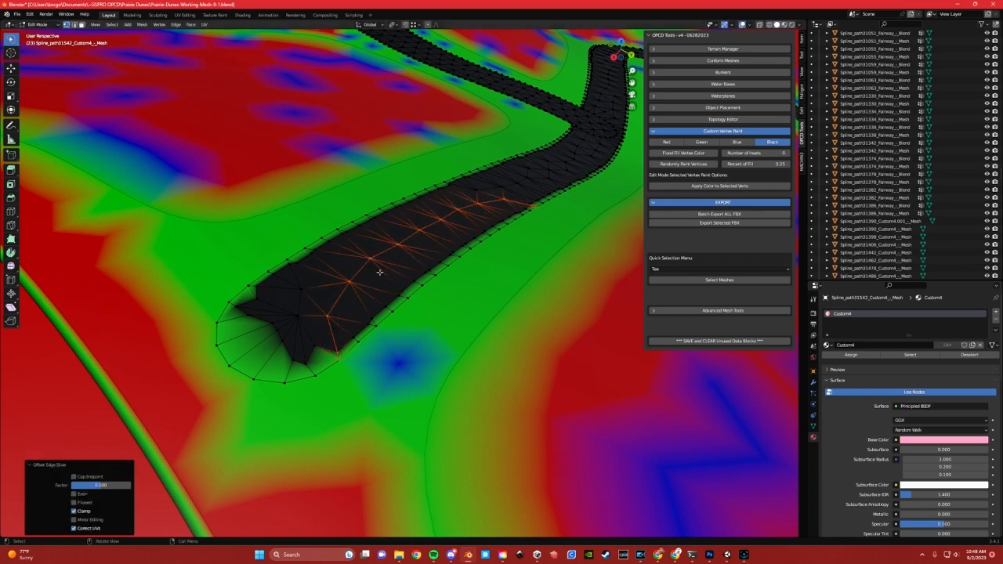
click(502, 182)
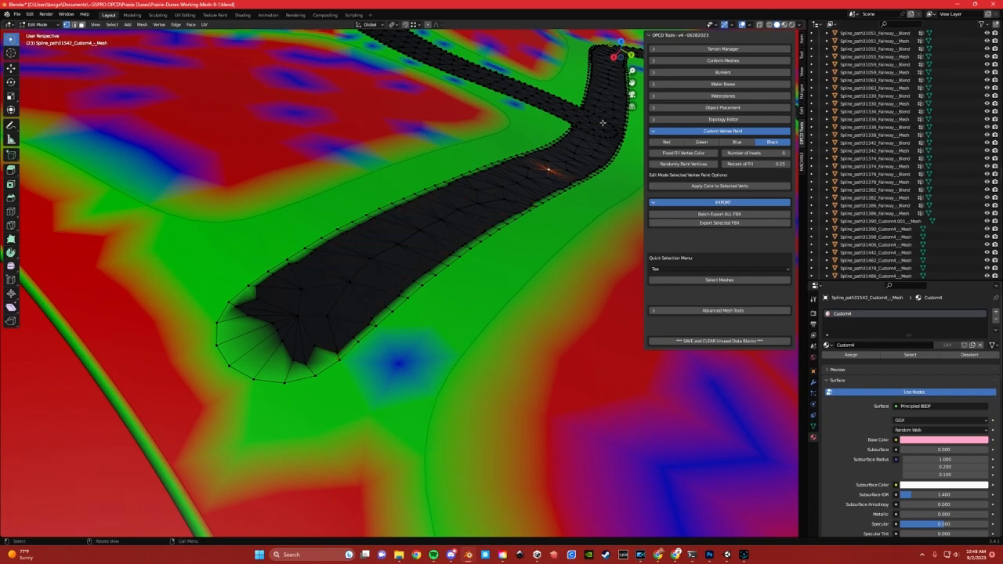
Enter Edit Mode on the teardrop-shaped cart path with the green interior patch and inspect its painted vertices
scroll(603, 121, down, 4)
shift+middle_drag(602, 120, 376, 366)
scroll(492, 277, down, 5)
scroll(491, 277, down, 3)
shift+middle_drag(666, 491, 506, 300)
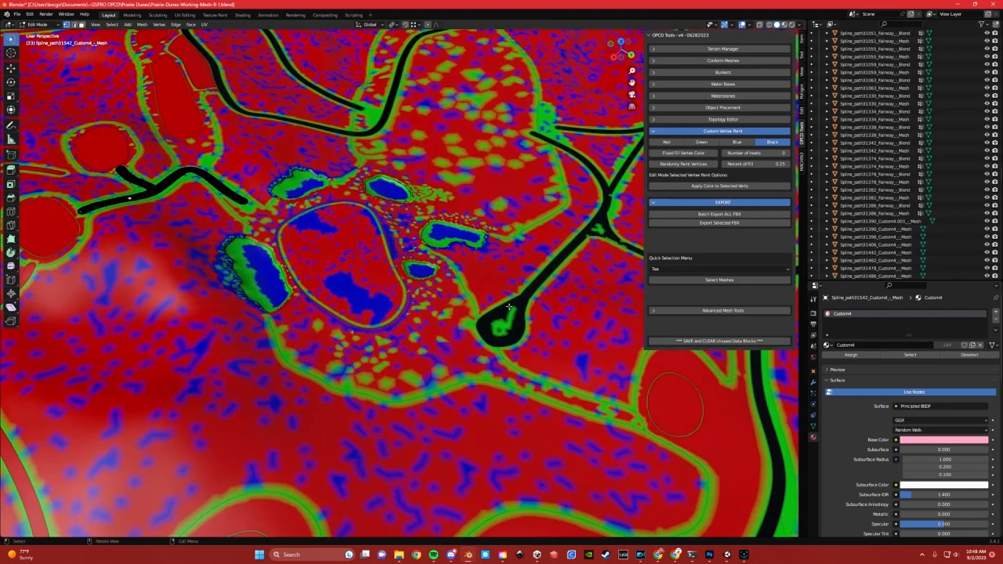
scroll(505, 299, up, 6)
shift+middle_drag(722, 401, 520, 276)
scroll(520, 275, up, 5)
shift+middle_drag(620, 270, 412, 258)
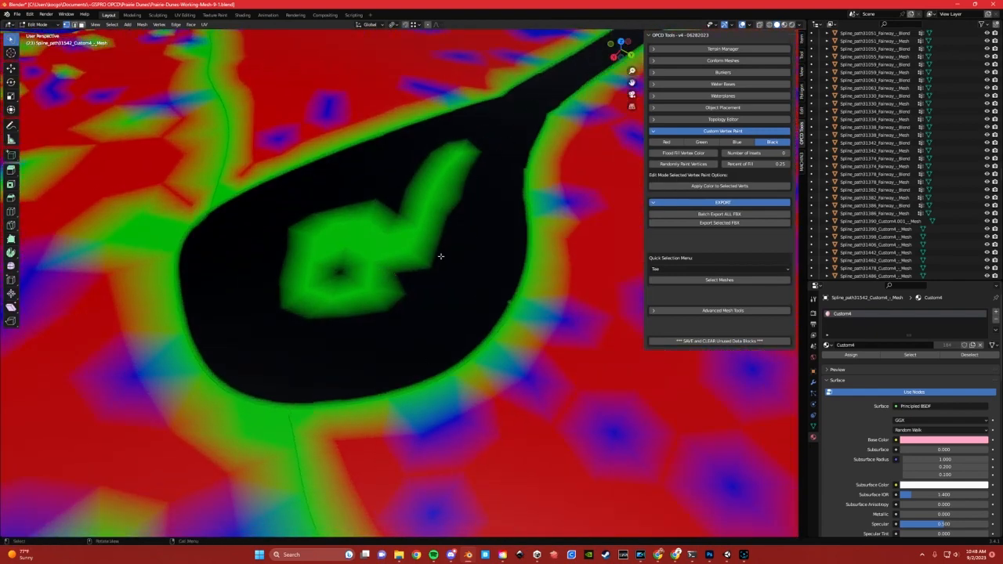
key(Tab)
click(409, 226)
key(Tab)
click(351, 227)
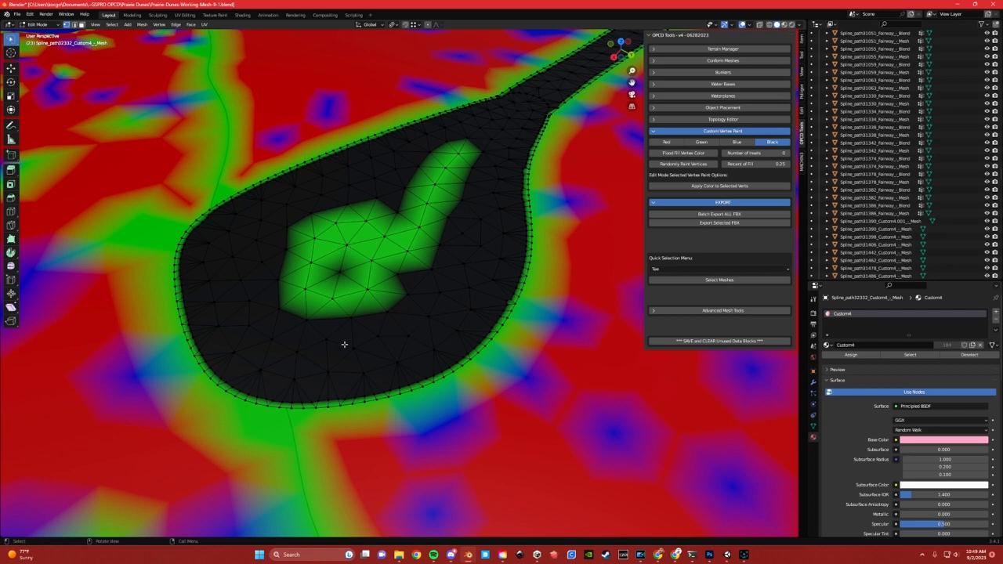
Examine the vertex-color blends around the nearby bunkers, the tees and the cart path with the irregular end
scroll(429, 145, down, 3)
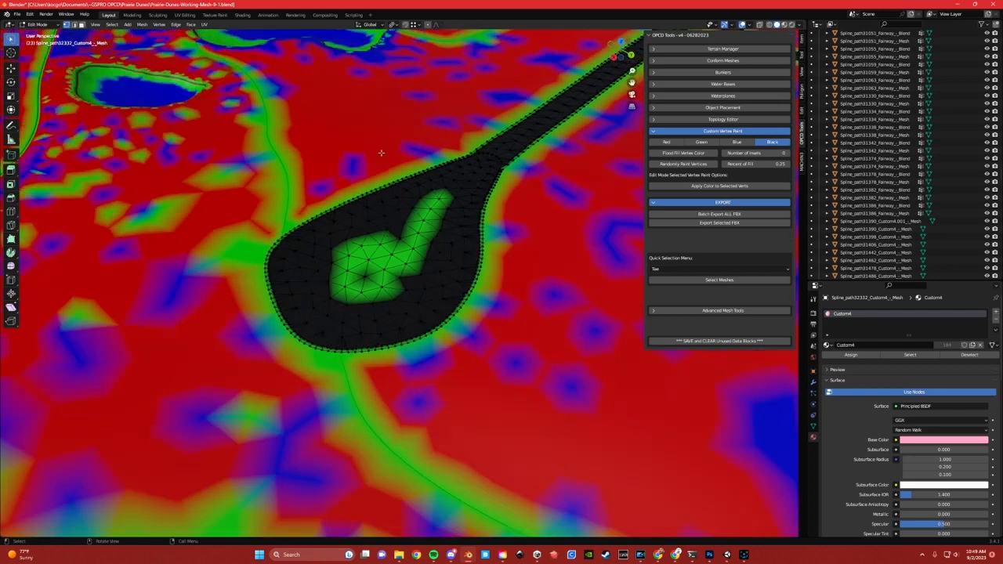
shift+middle_drag(340, 131, 376, 201)
shift+middle_drag(304, 166, 487, 181)
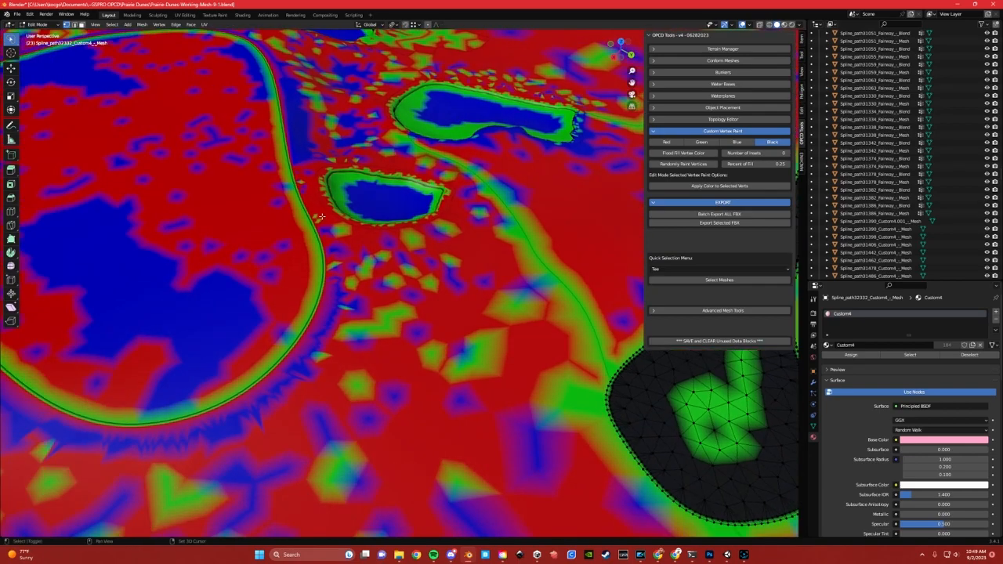
scroll(321, 223, down, 3)
shift+middle_drag(172, 234, 487, 238)
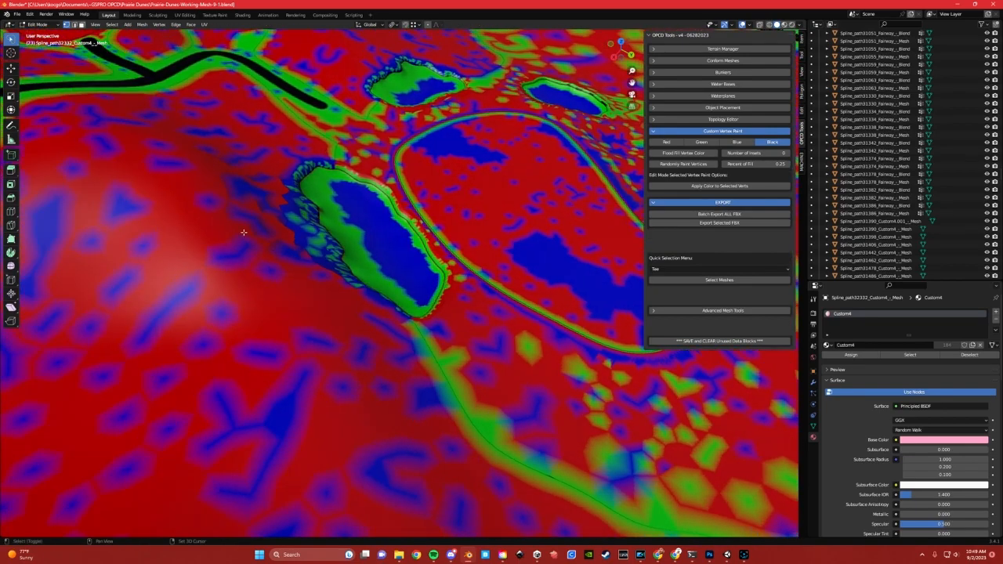
shift+middle_drag(242, 231, 378, 262)
shift+middle_drag(279, 224, 436, 274)
scroll(303, 195, up, 2)
shift+middle_drag(302, 196, 365, 258)
shift+middle_drag(329, 222, 332, 247)
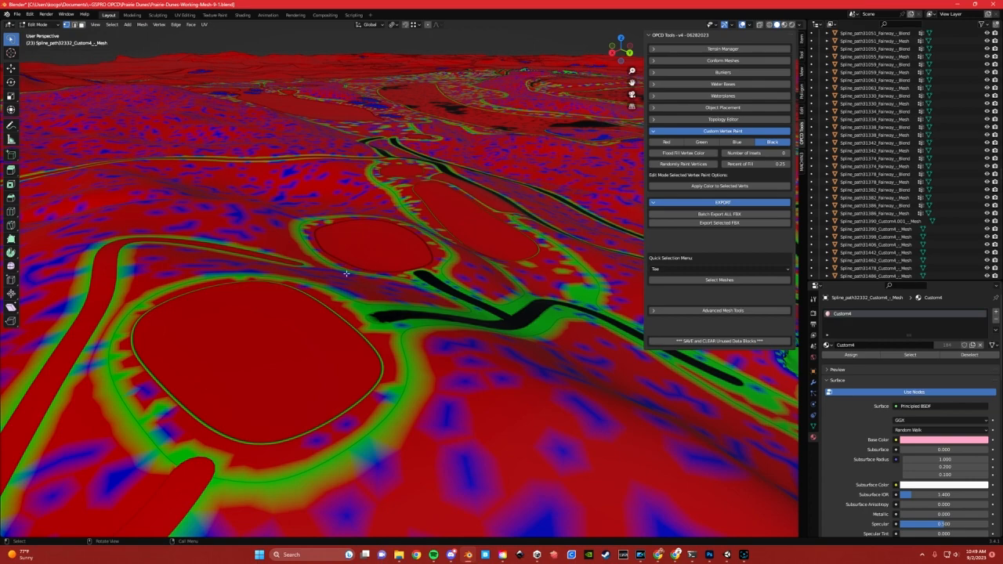
middle_drag(398, 244, 398, 244)
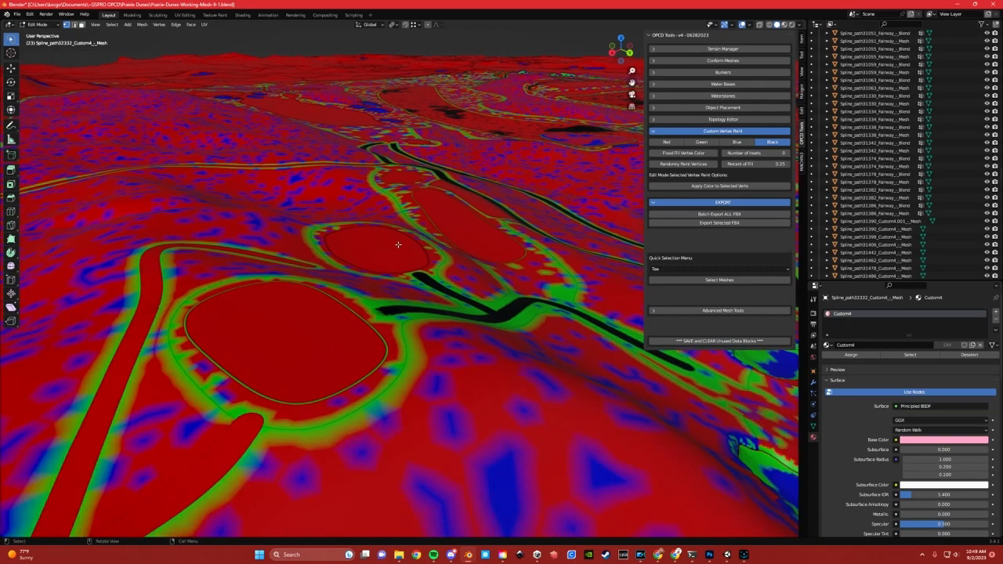
scroll(363, 311, up, 2)
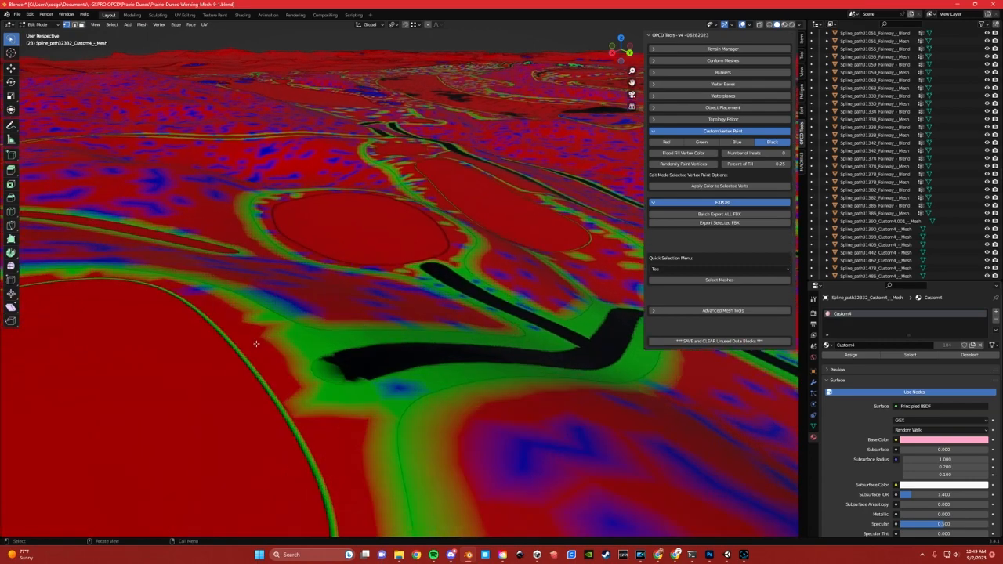
scroll(311, 311, down, 6)
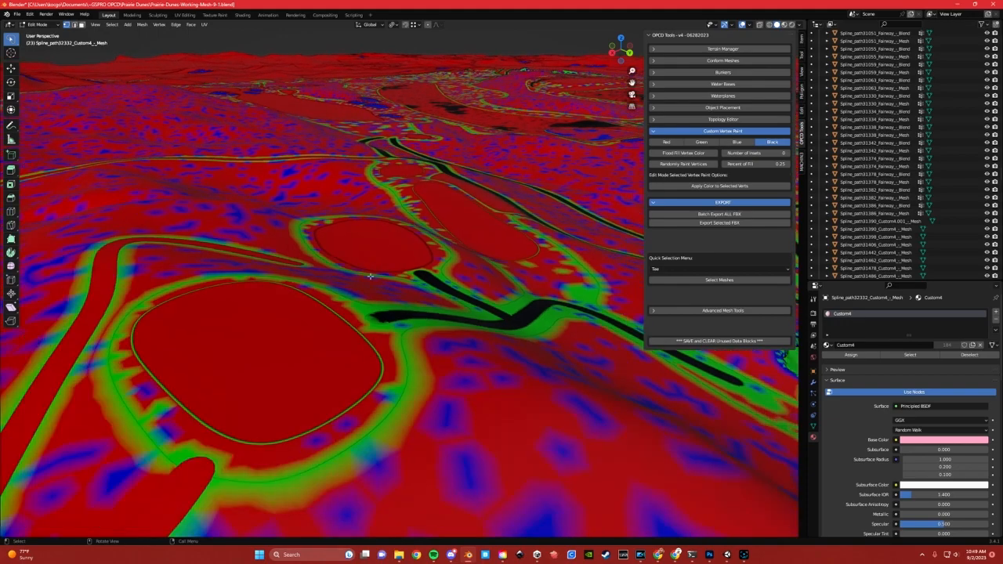
Examine the green vertex-color blend strip along the putting green's edge up close
shift+middle_drag(617, 360, 336, 262)
scroll(536, 338, up, 4)
shift+middle_drag(537, 337, 269, 271)
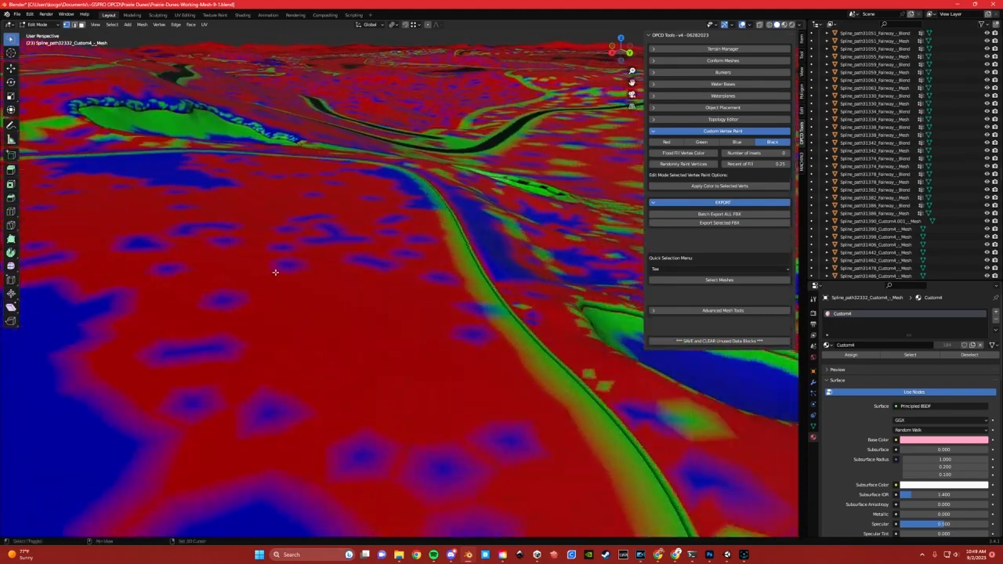
scroll(450, 320, up, 2)
shift+middle_drag(450, 320, 419, 277)
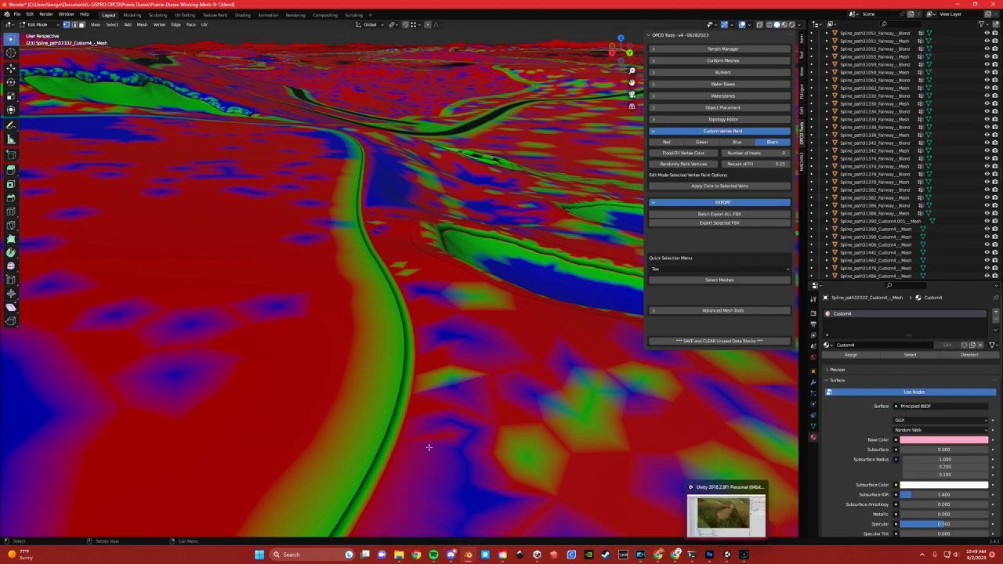
Switch to Unity, select the Hole2_Green mesh and frame it to view its boundary with the rough
click(728, 555)
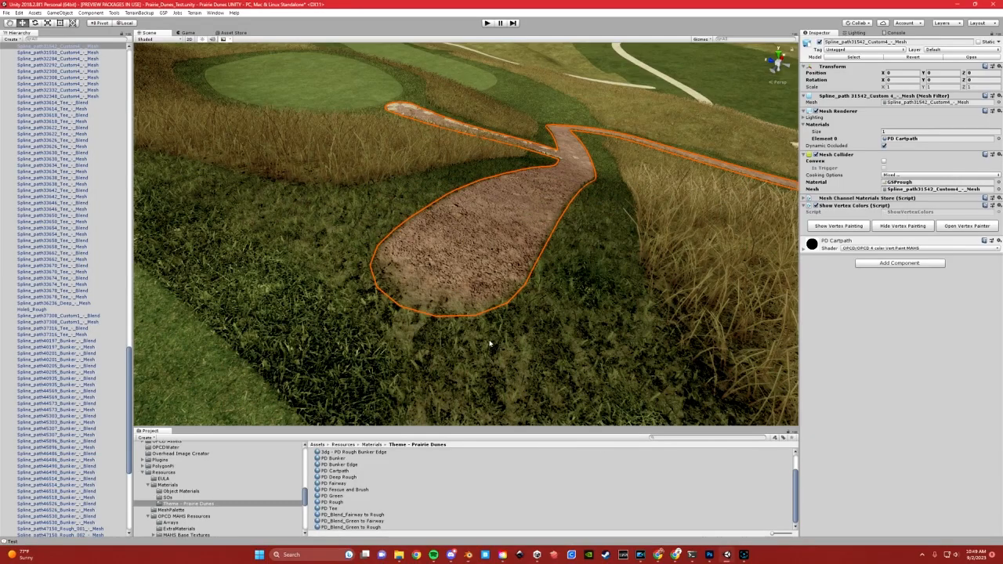
scroll(478, 332, down, 3)
middle_drag(566, 259, 441, 296)
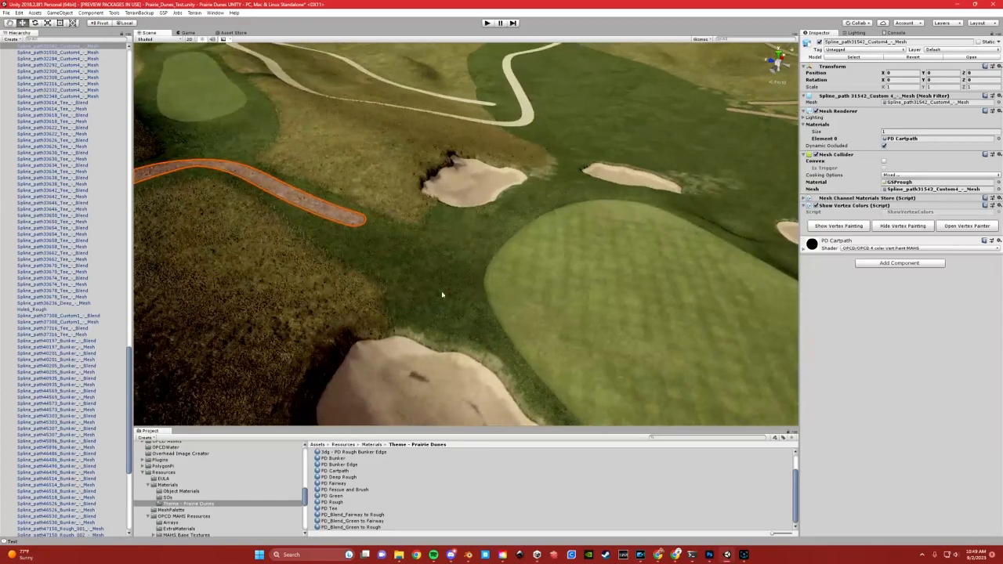
click(592, 317)
key(f)
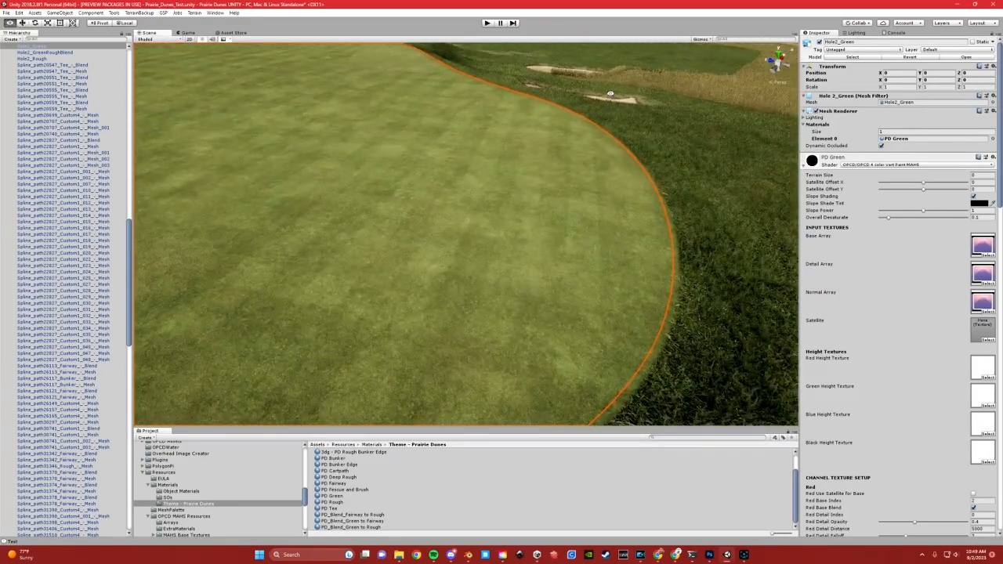
right_drag(574, 214, 638, 58)
click(623, 69)
Inspect the green's edge against the rough and select the Hole2_GreenRoughBlend mesh to see its blend strip
middle_drag(521, 249, 550, 175)
right_drag(524, 218, 270, 226)
middle_drag(544, 219, 412, 173)
right_drag(396, 201, 310, 188)
middle_drag(497, 228, 558, 217)
right_drag(557, 217, 637, 210)
alt+drag(492, 207, 492, 220)
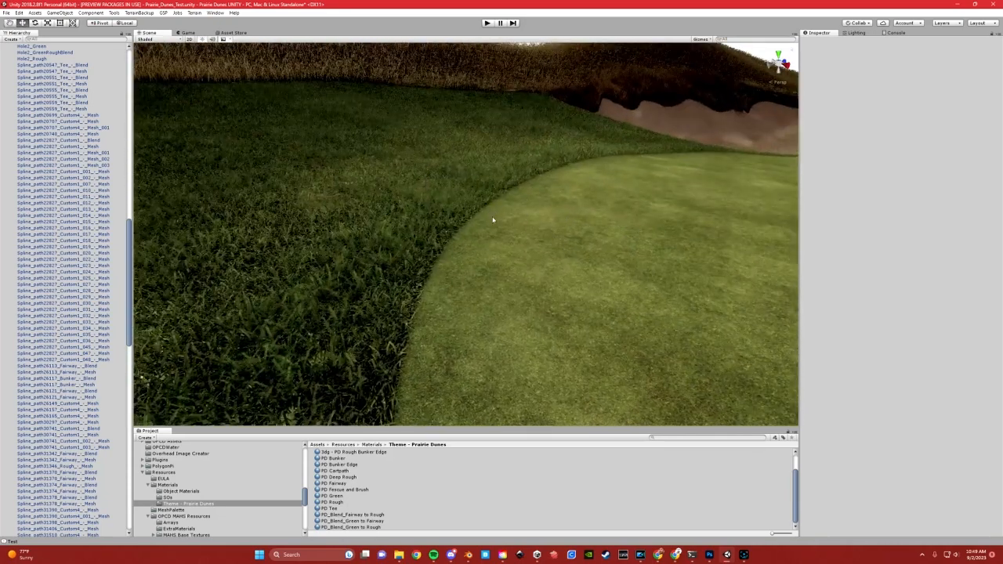
click(476, 223)
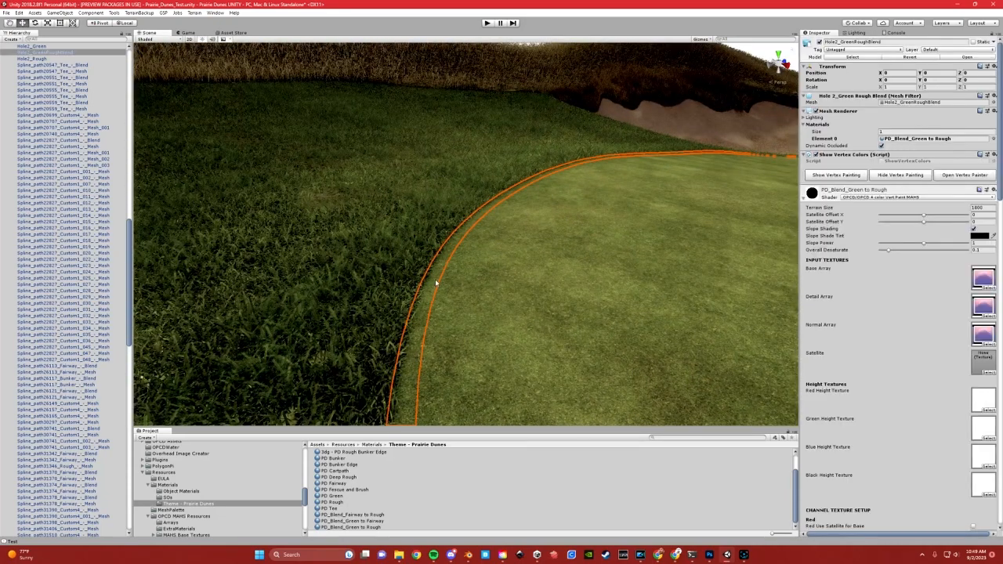
Select the fescue mesh on the slope behind the bunker and survey the green with its surrounding rough and bunkers
click(570, 96)
right_drag(496, 211, 603, 211)
middle_drag(604, 211, 439, 261)
right_drag(504, 244, 538, 217)
middle_drag(537, 217, 507, 303)
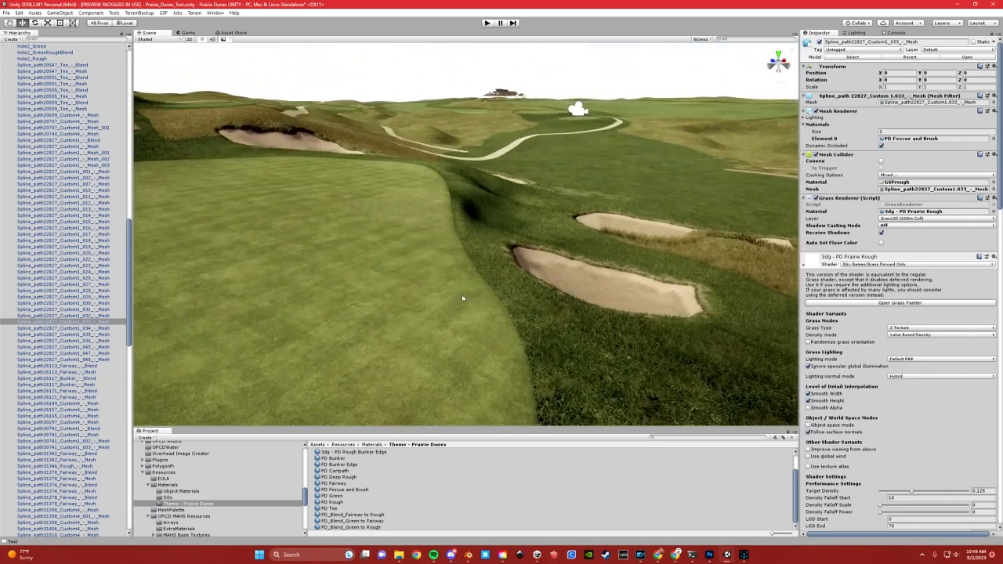
right_drag(463, 298, 379, 275)
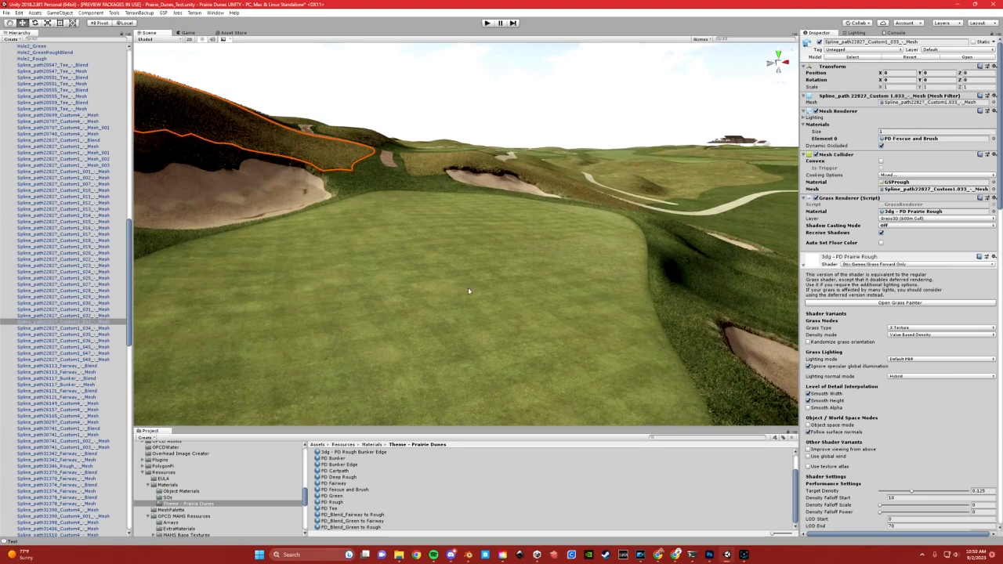
right_drag(468, 290, 410, 291)
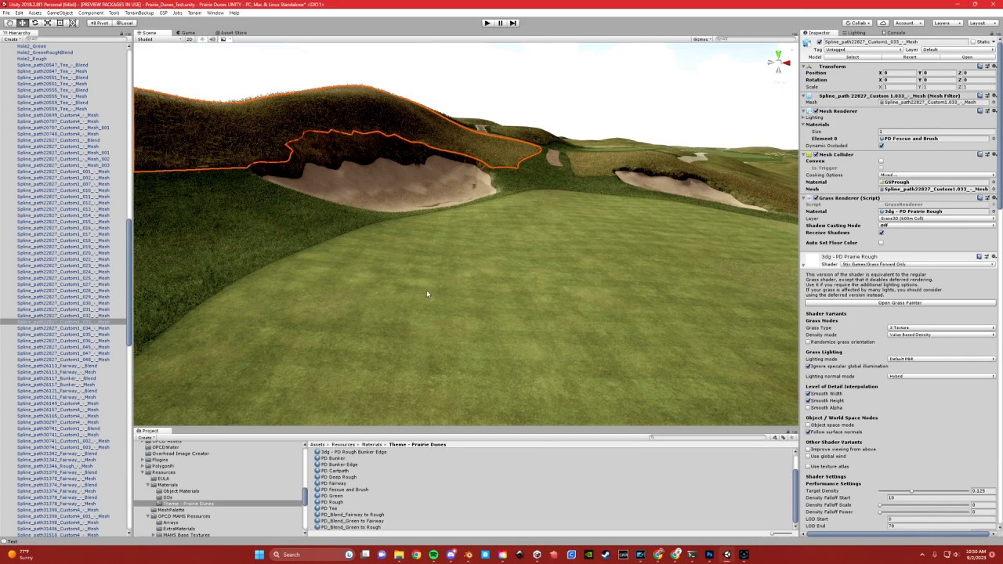